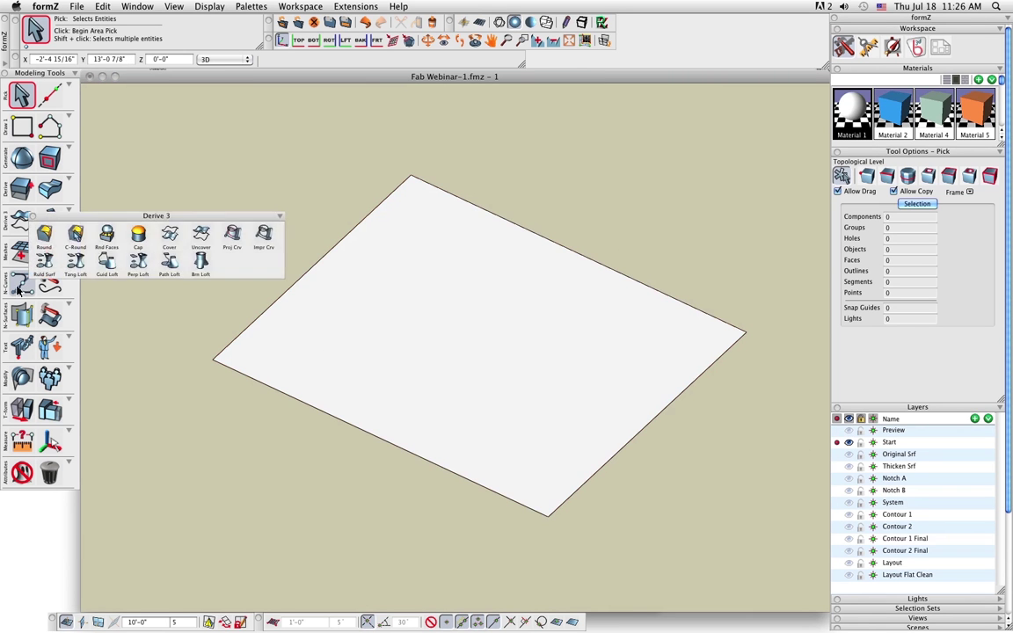
Reconstruct the flat sheet as a NURBS surface with a degree of 4 in both length (U) and depth (V).
mouse_move(23, 315)
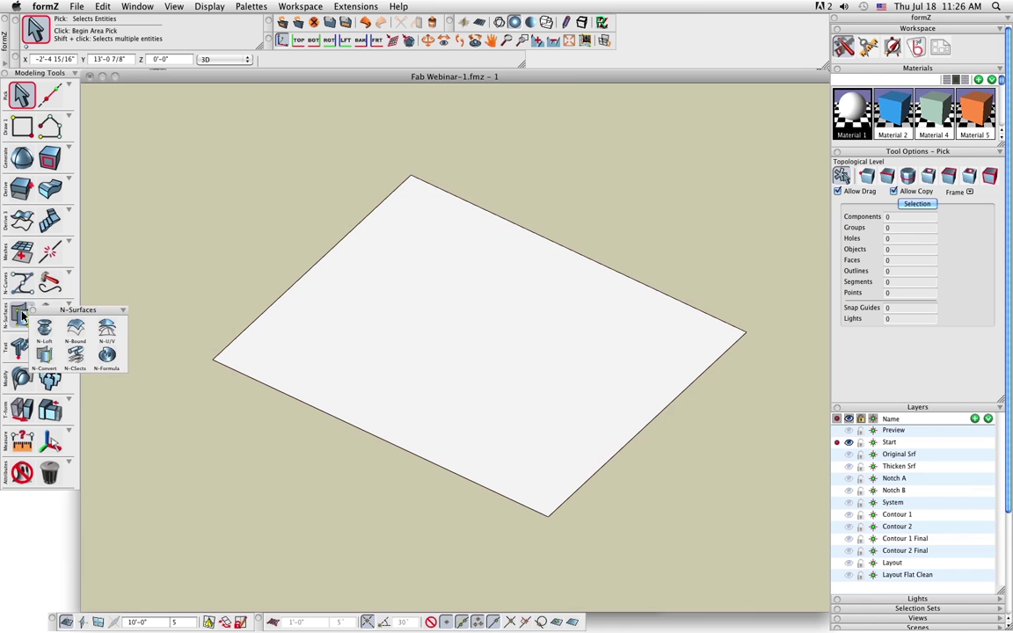
left_click(46, 354)
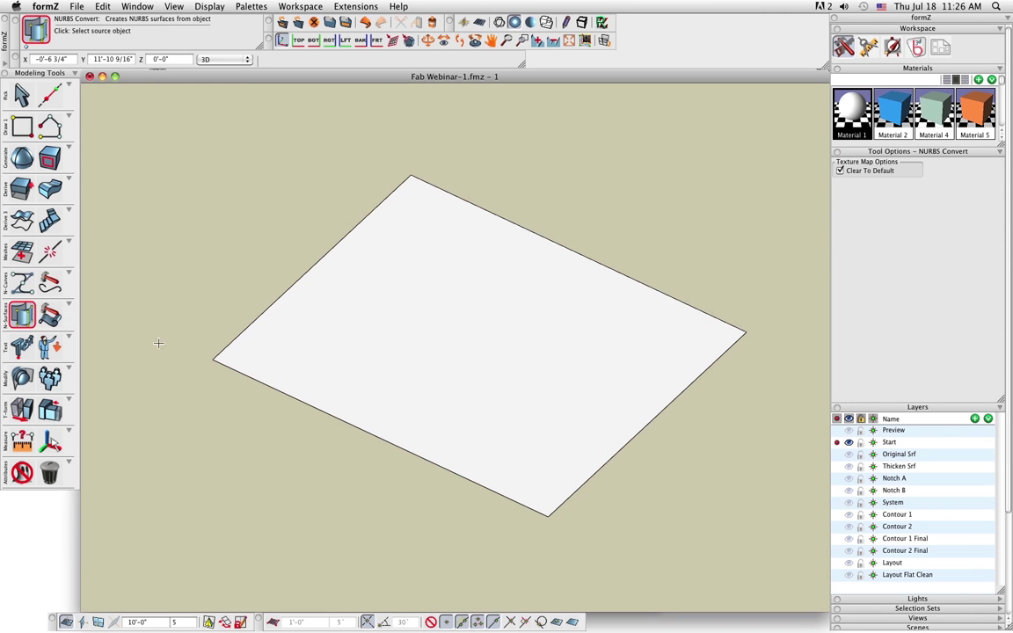
left_click(49, 318)
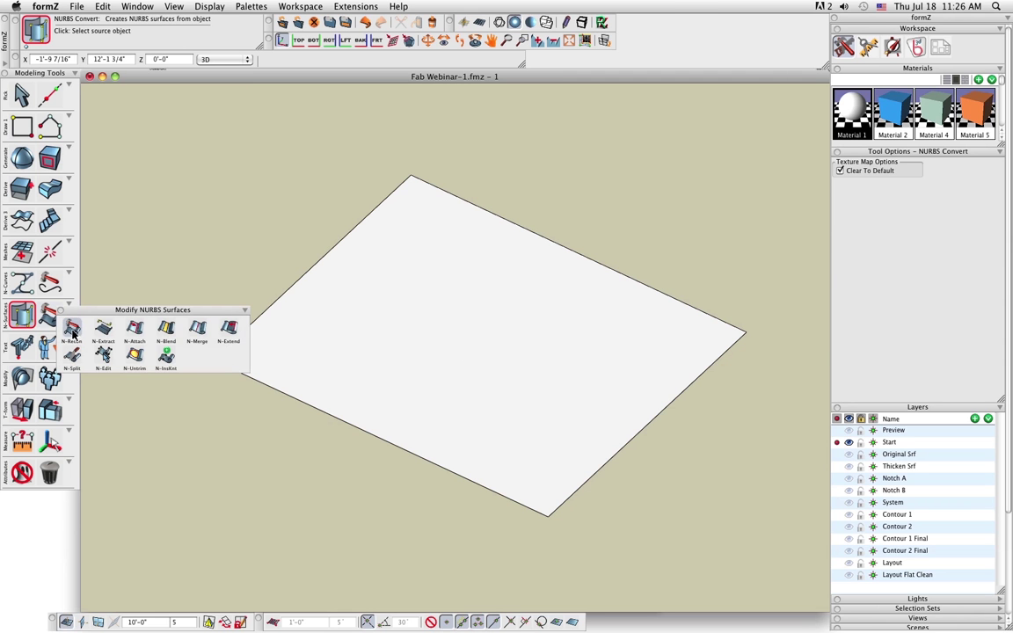
left_click(73, 333)
left_click(491, 357)
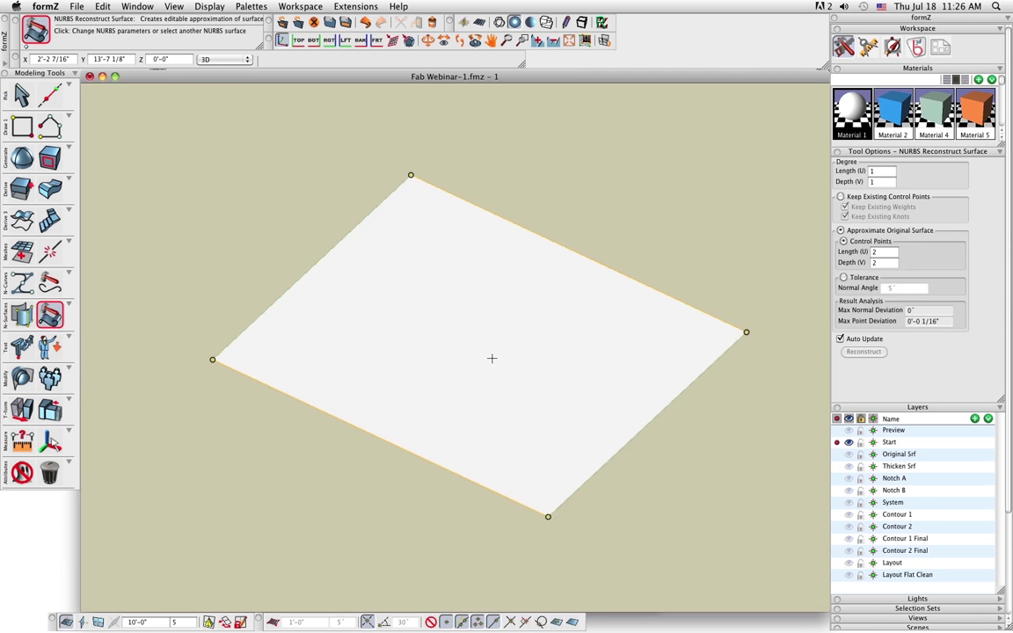
left_click(883, 175)
type("4")
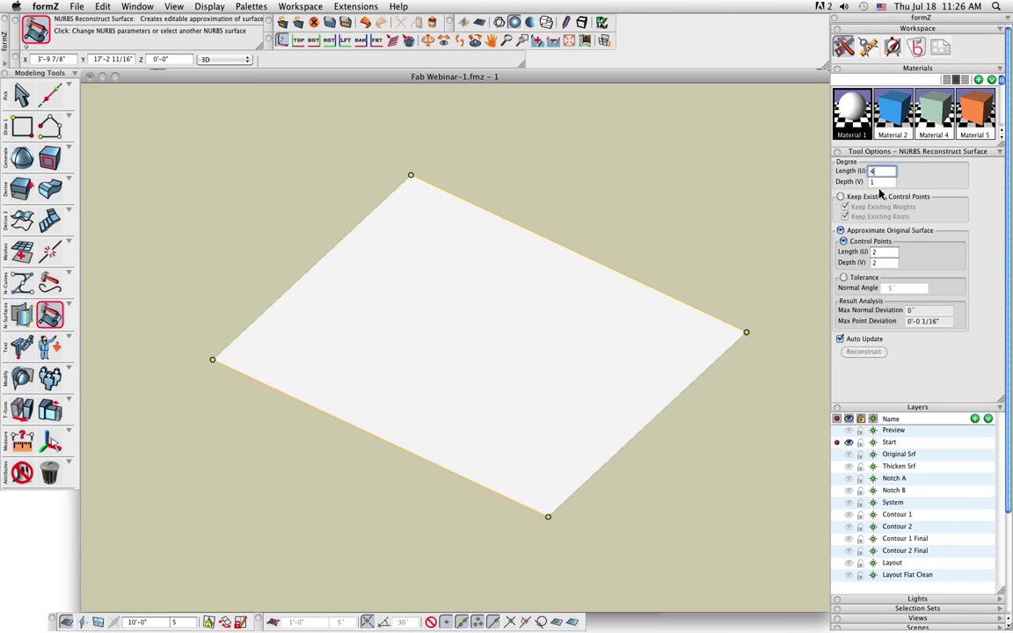
key("Tab")
type("4")
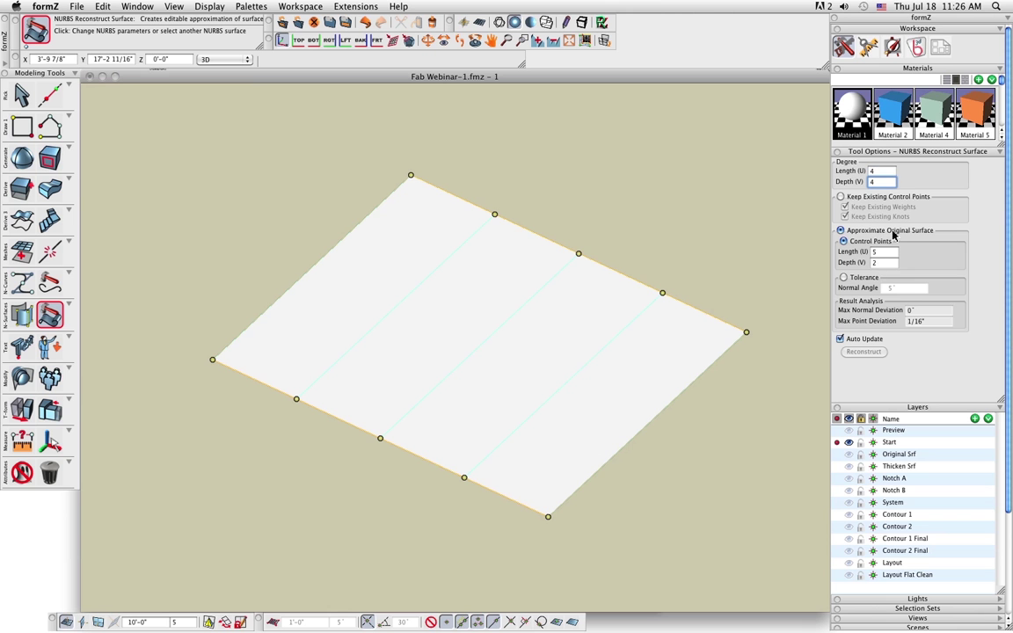
key("Tab")
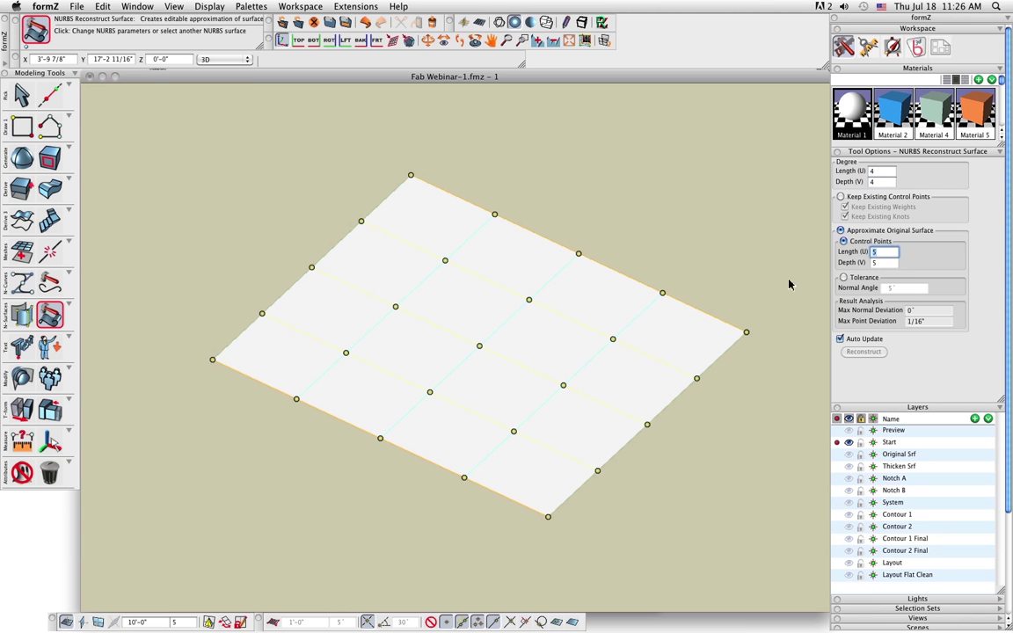
Activate the Move tool and show the NURBS surface's control points.
left_click(21, 412)
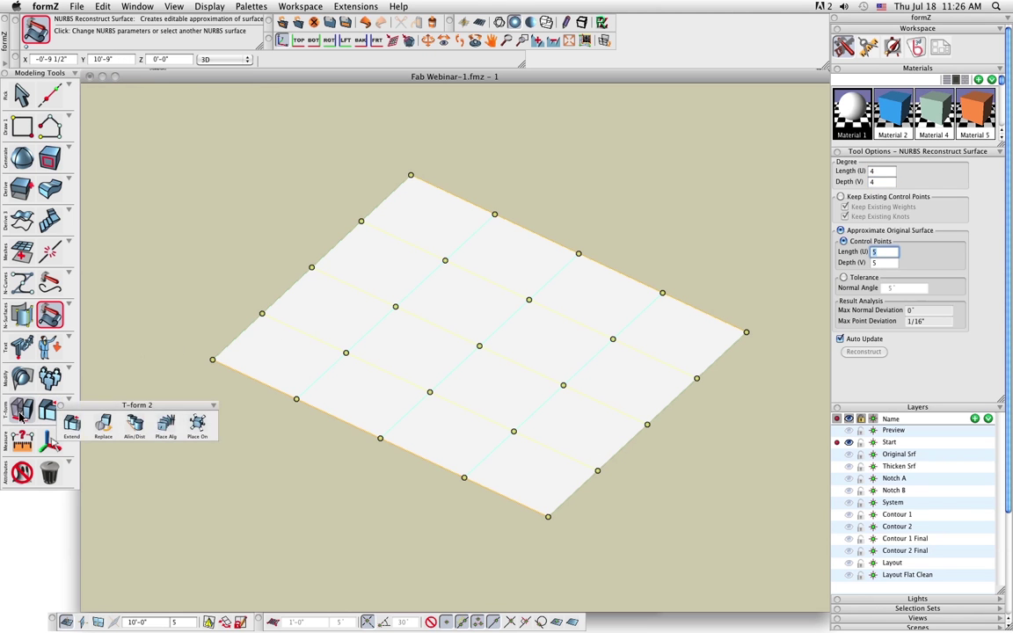
left_click(21, 415)
right_click(398, 392)
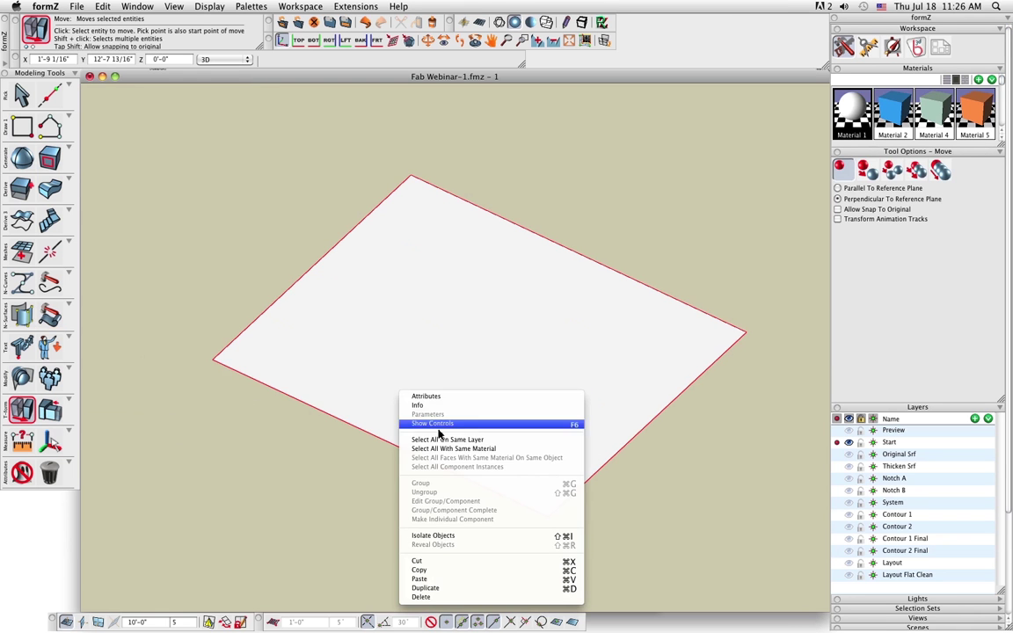
left_click(440, 423)
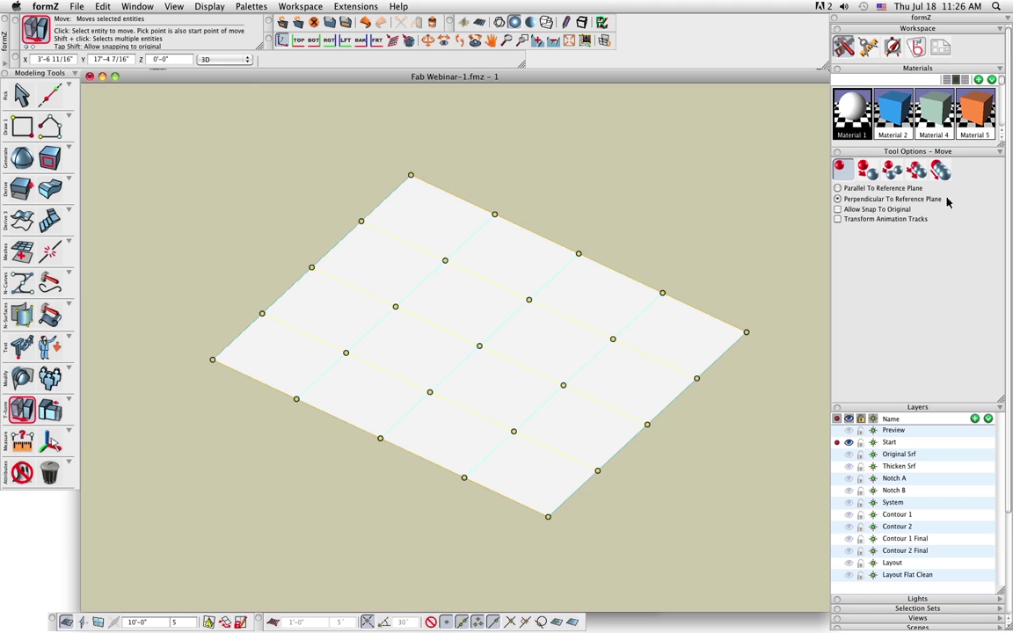
Move the front edge's middle control point up about 3'-7" and its neighbour nearer the left corner down about 1'-4".
left_click(379, 437)
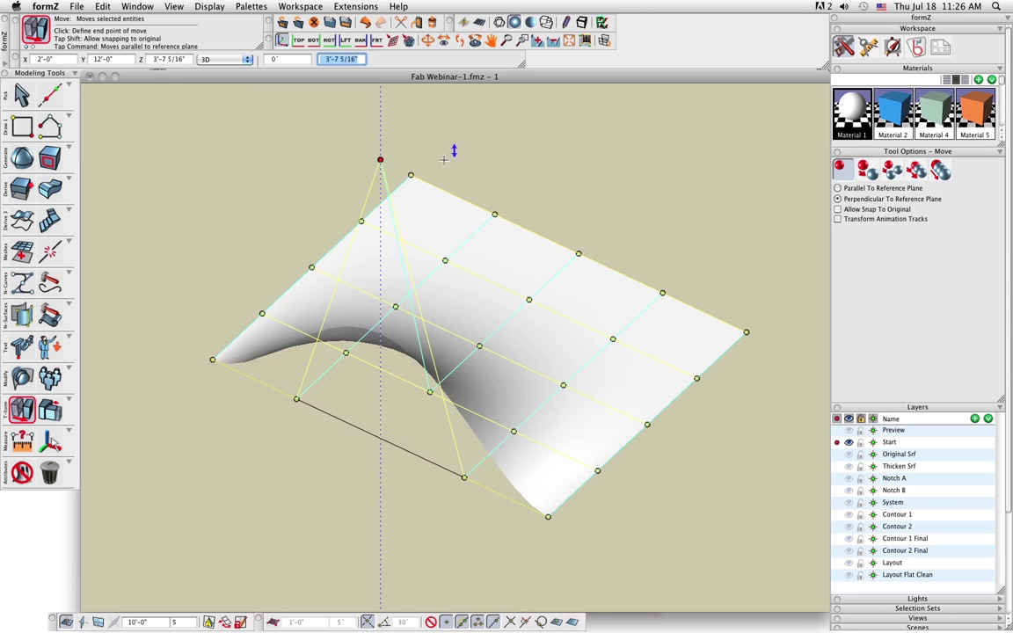
left_click(444, 159)
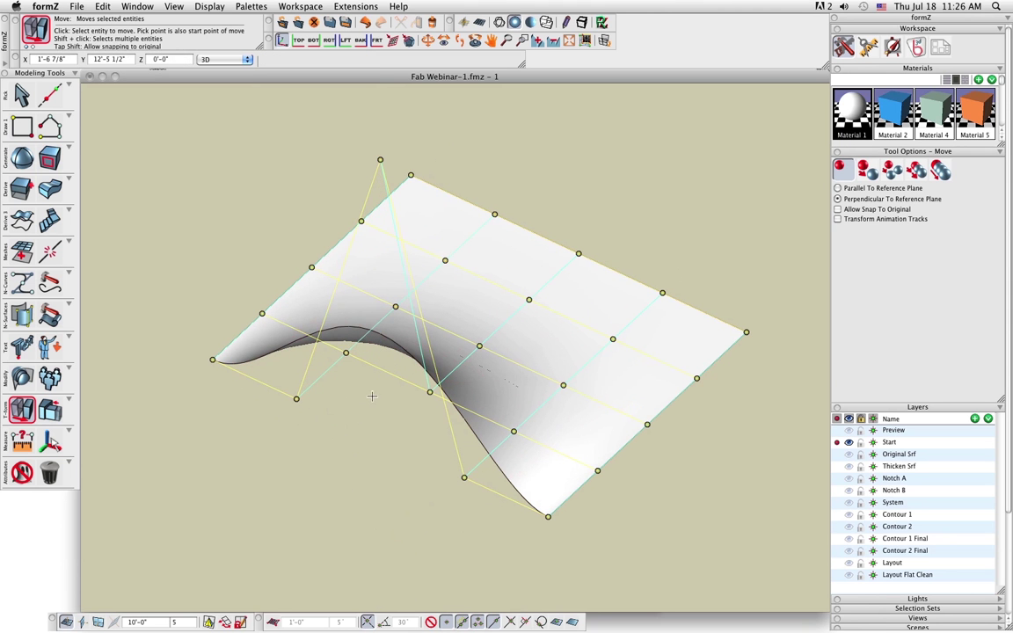
left_click(298, 400)
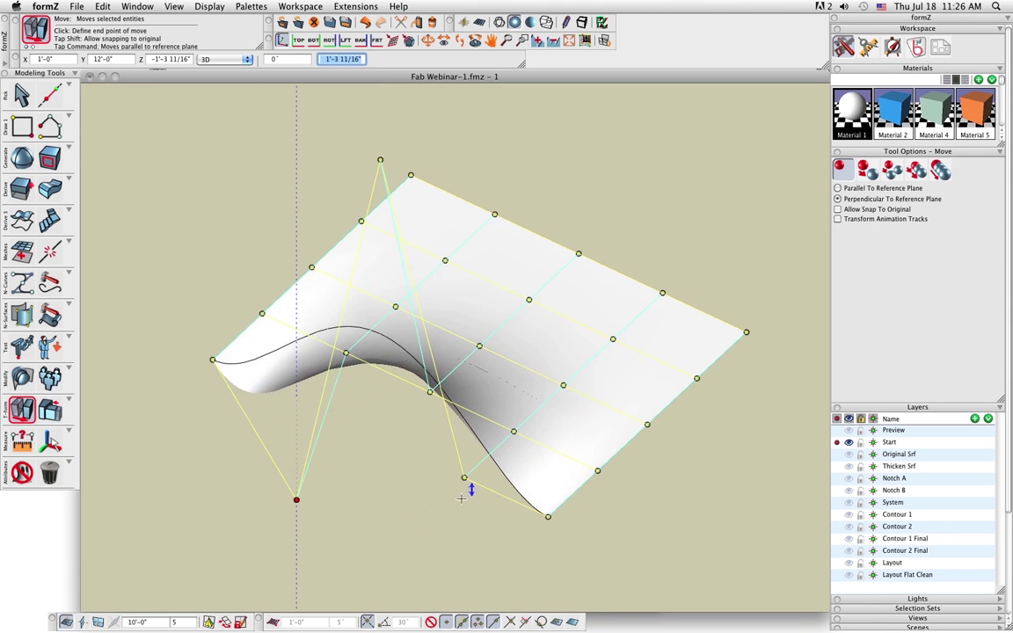
left_click(372, 500)
Move one remaining front-edge control point and two back-edge control points up together by about 1'-5", perpendicular to the reference plane.
left_click(464, 478)
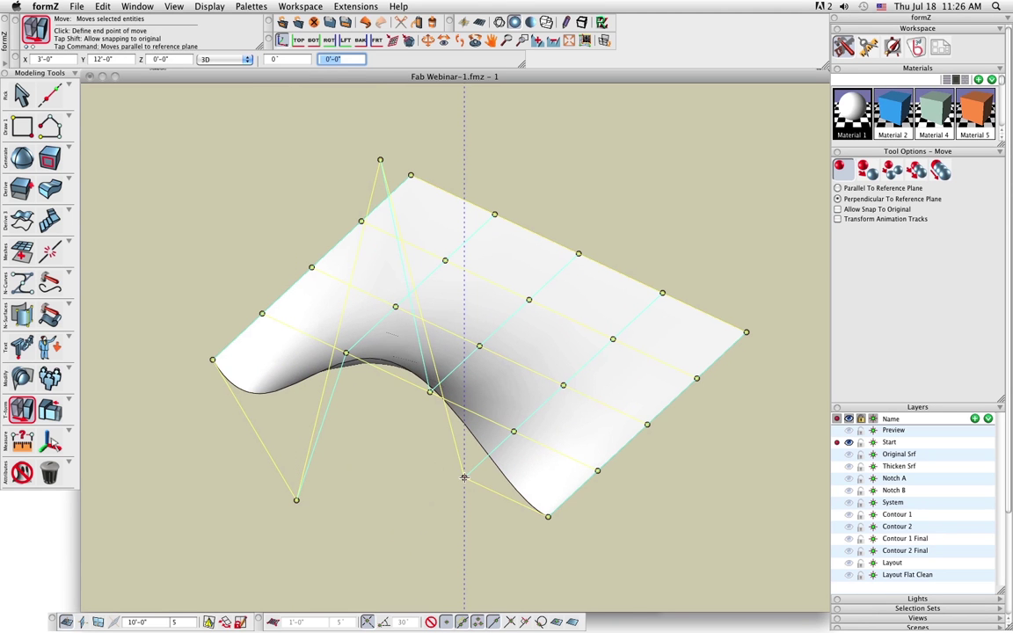
left_click(655, 299, "shift")
left_click(494, 214, "shift")
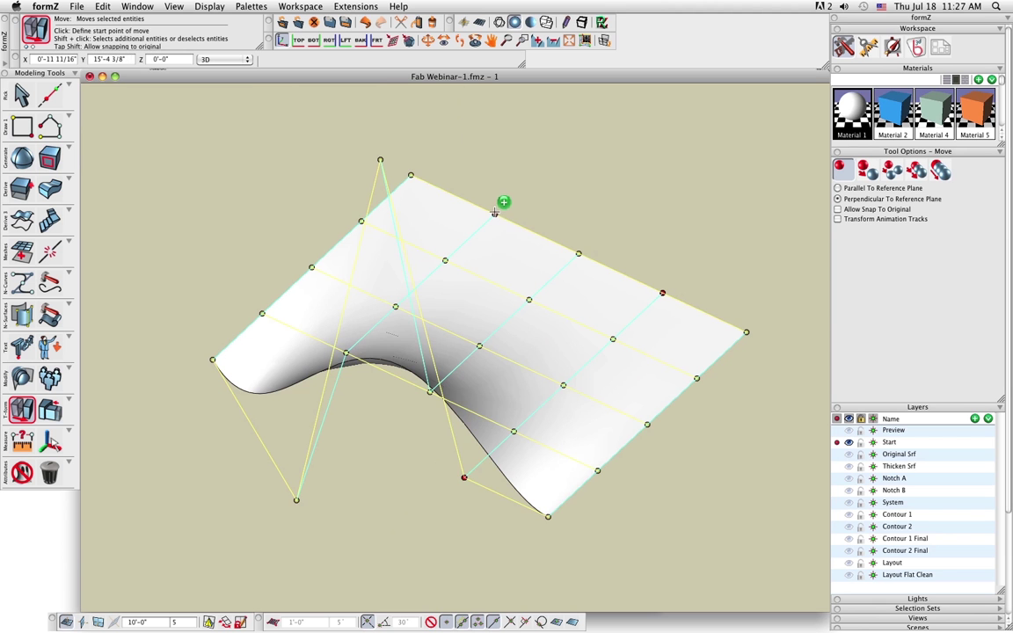
left_click(723, 410)
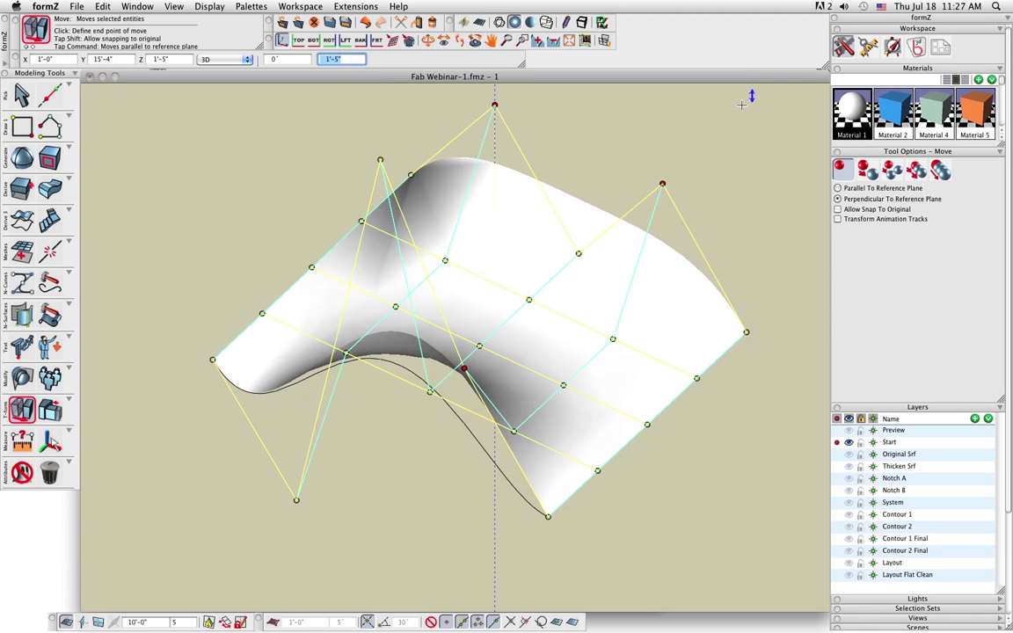
left_click(779, 103)
middle_click_drag(624, 360, 390, 399)
Switch from the Start layer to Original Srf, then make Thicken Srf the active layer.
left_click(837, 454)
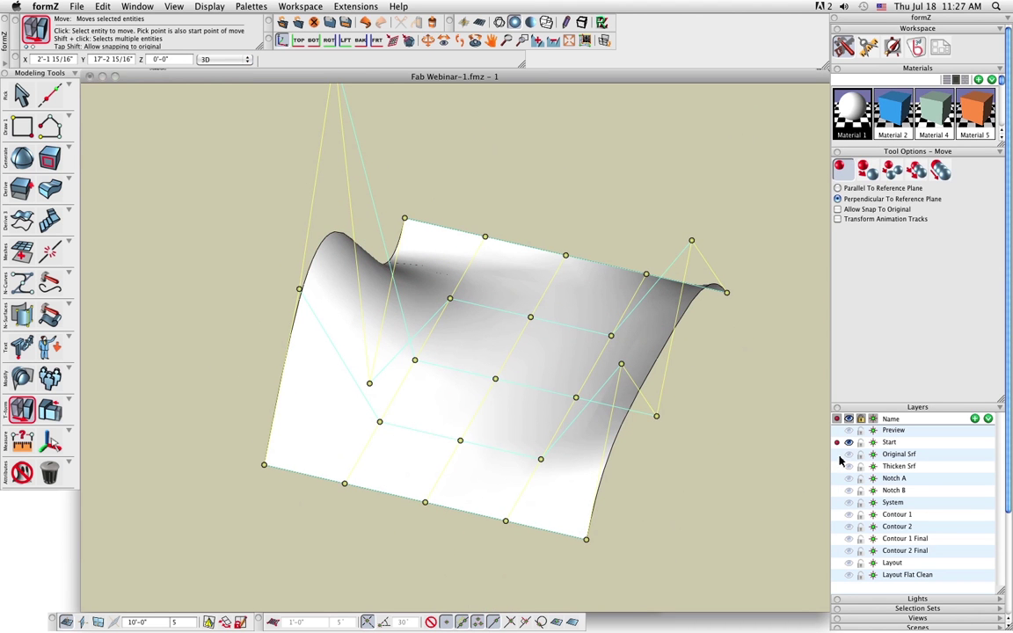
mouse_move(682, 409)
middle_mouse_down()
mouse_move(369, 440)
mouse_move(724, 414)
mouse_move(409, 380)
mouse_move(488, 482)
mouse_move(529, 467)
middle_mouse_up()
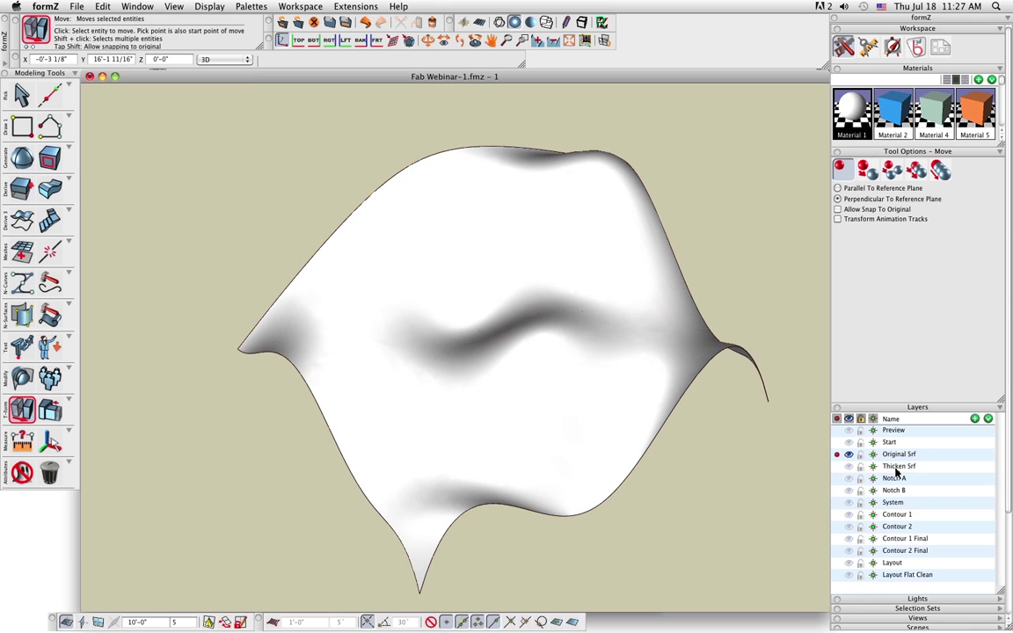
left_click(837, 466)
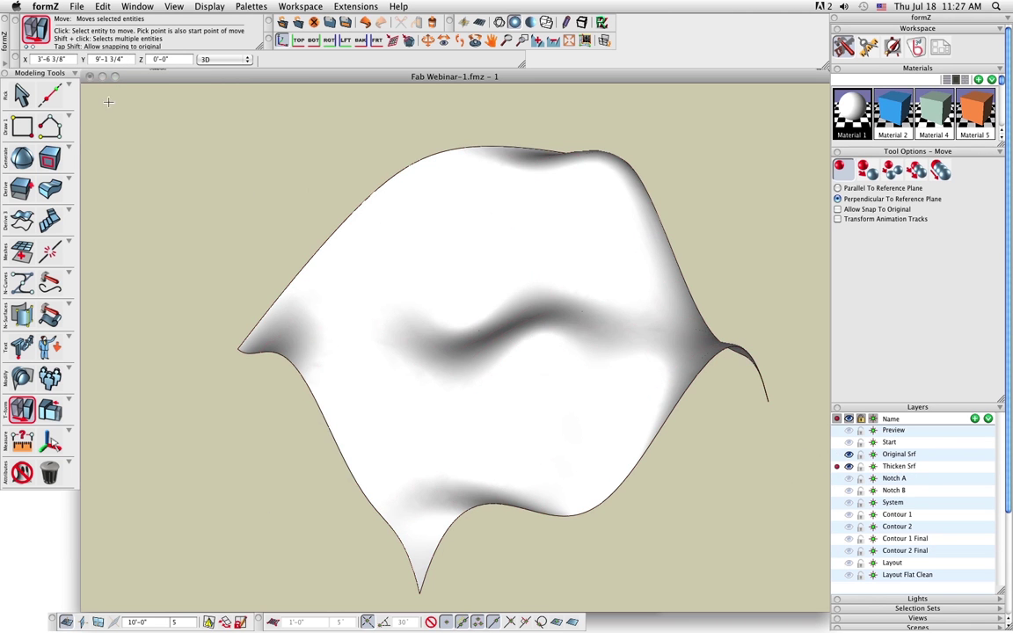
Thicken the original curved surface by 2" with Center justification.
left_click(48, 190)
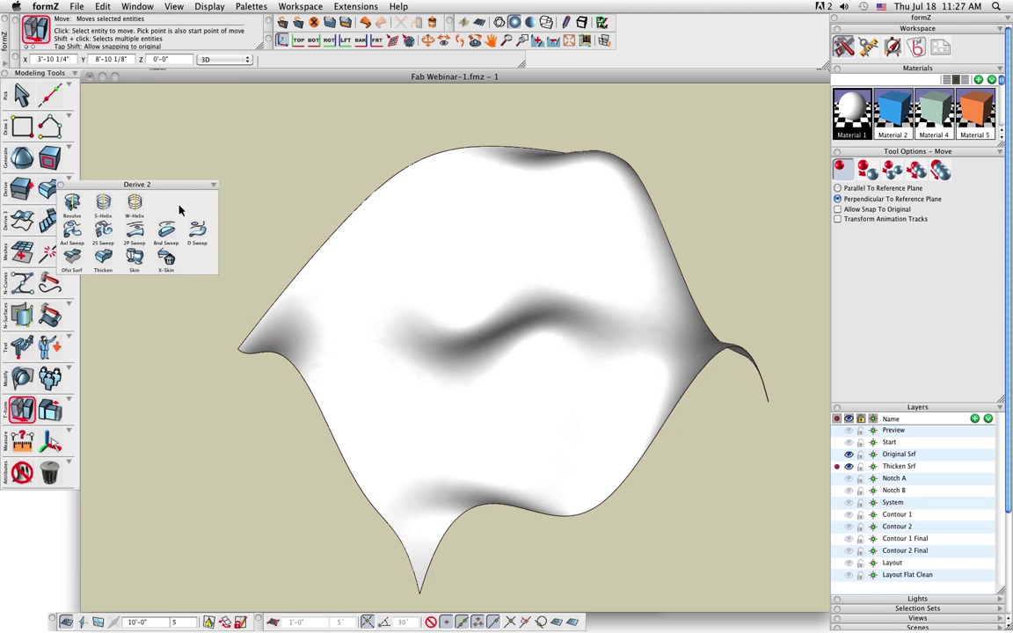
left_click(104, 260)
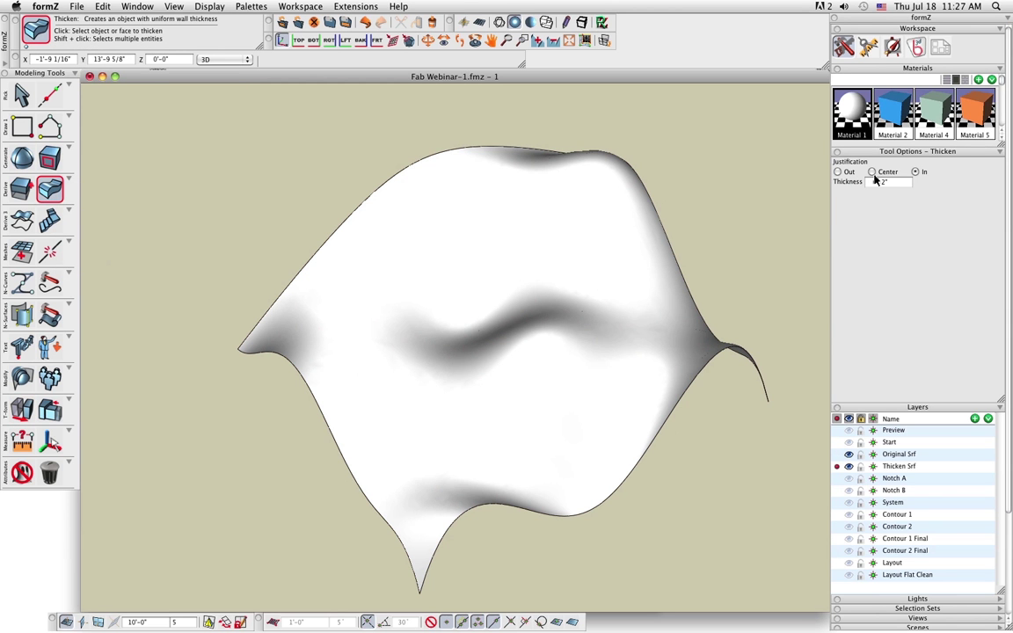
left_click(873, 172)
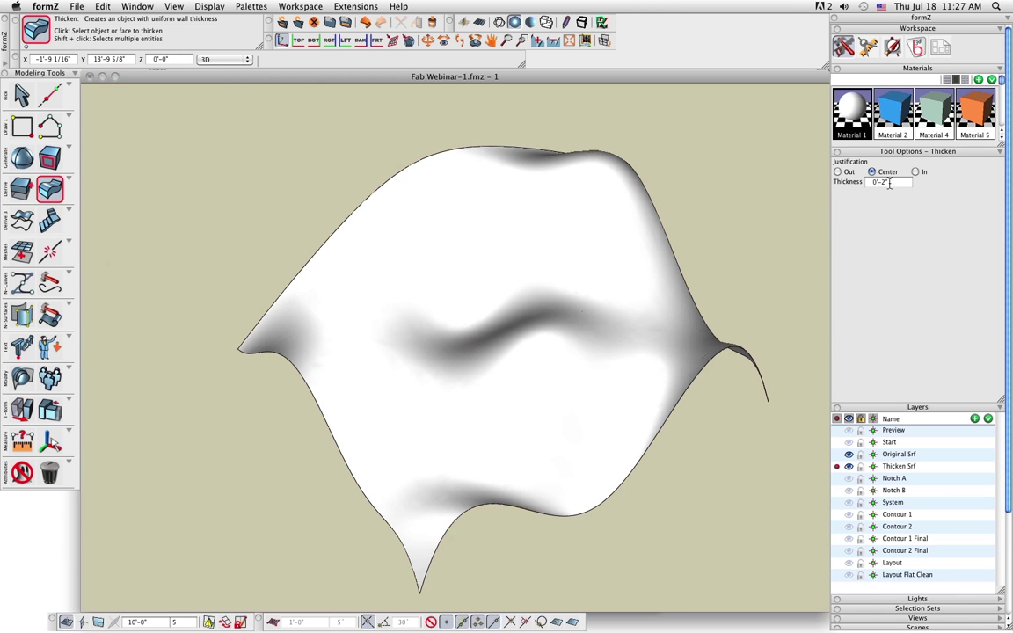
left_click(889, 183)
type("2")
key("Return")
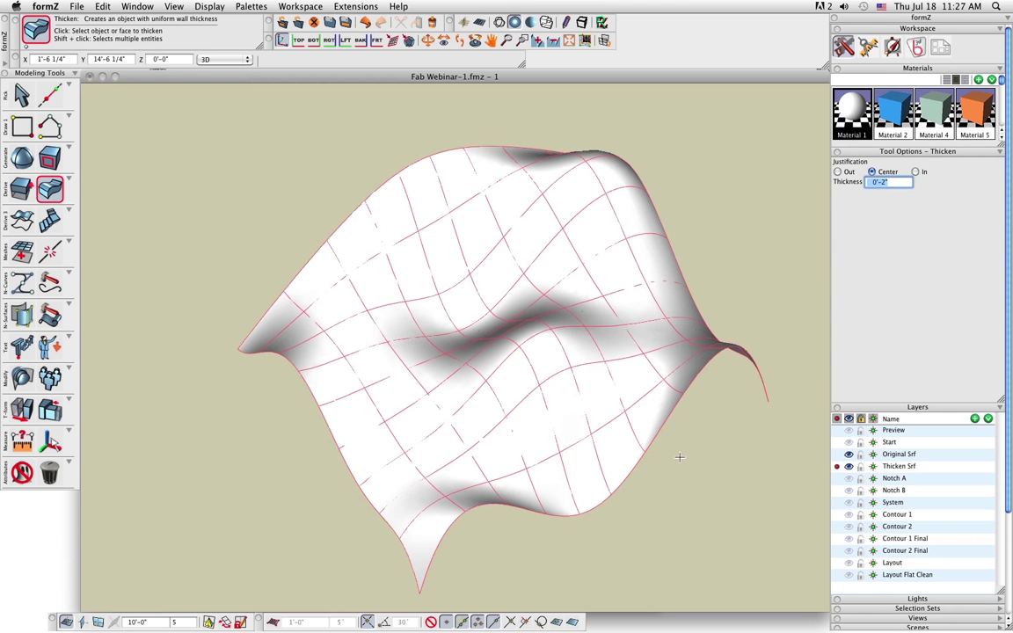
left_click(532, 500)
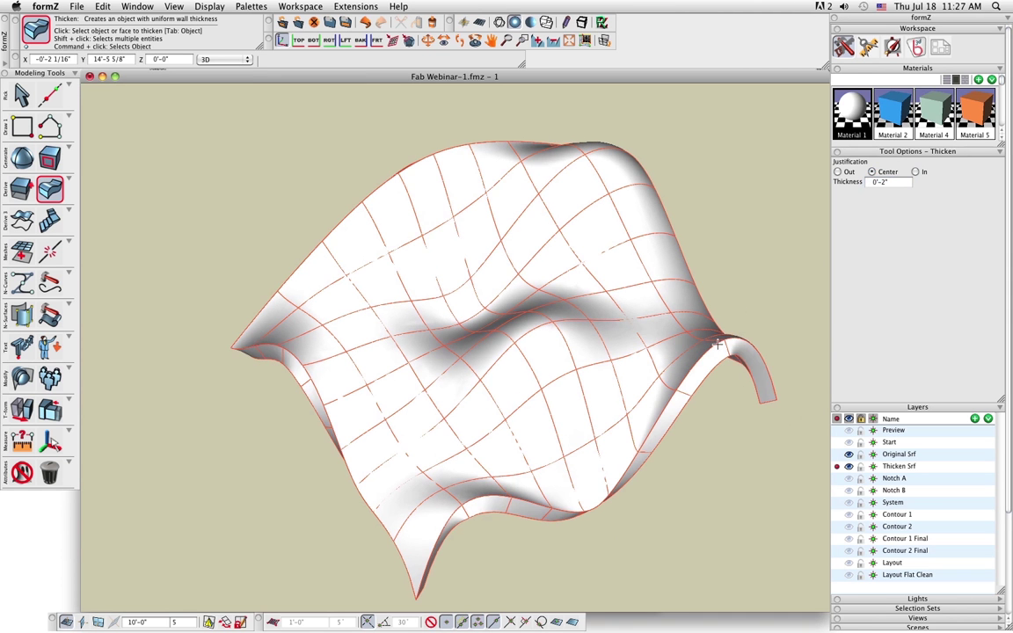
left_click(15, 102)
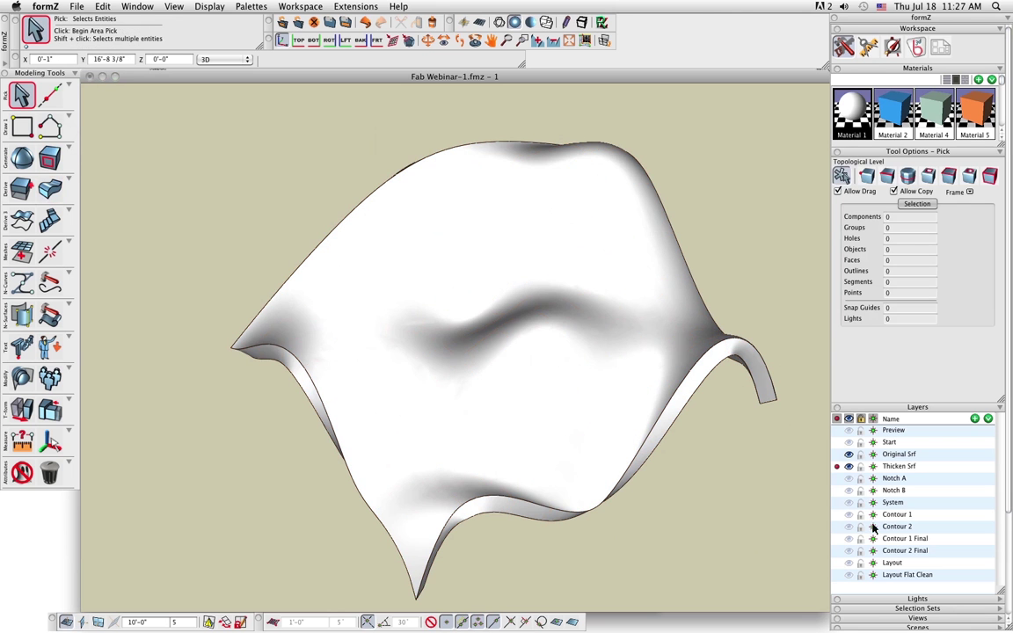
Make Notch A the active layer, hide Thicken Srf, and unghost the original surface.
left_click(837, 480)
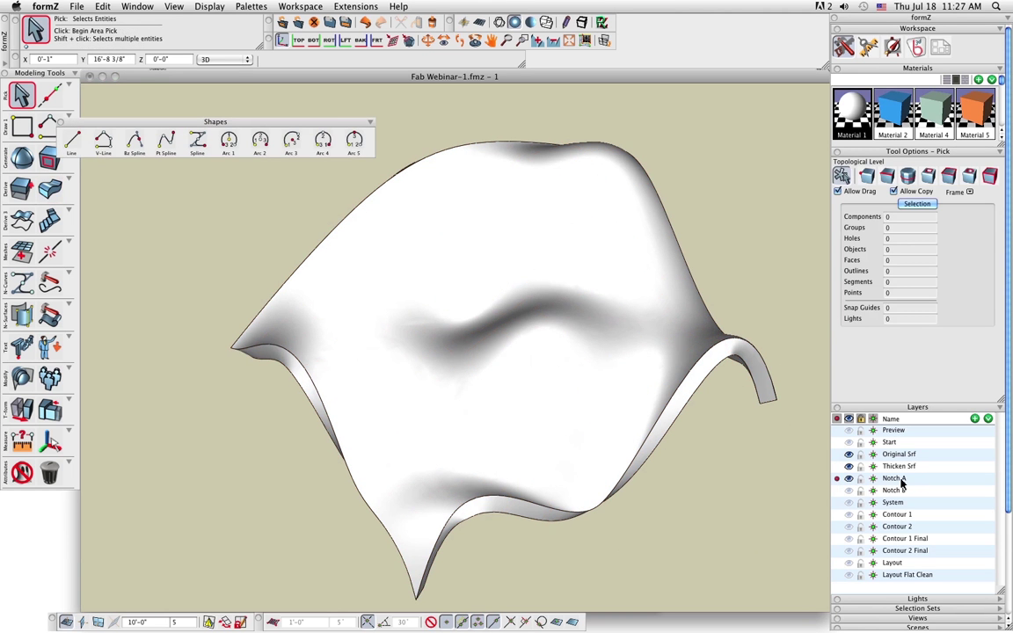
left_click(849, 467)
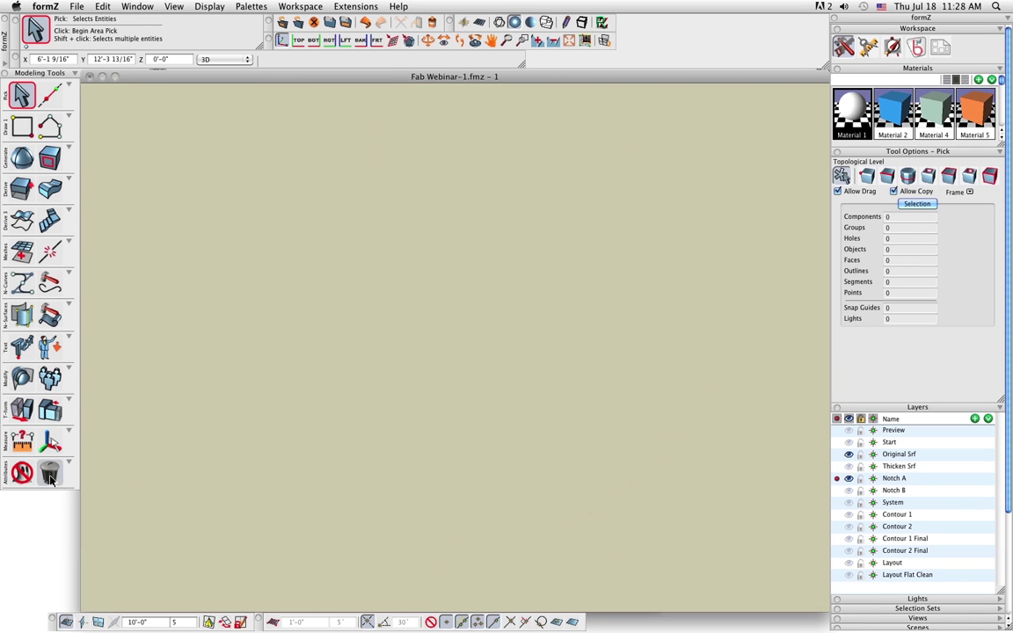
left_click(22, 473)
left_click(566, 392)
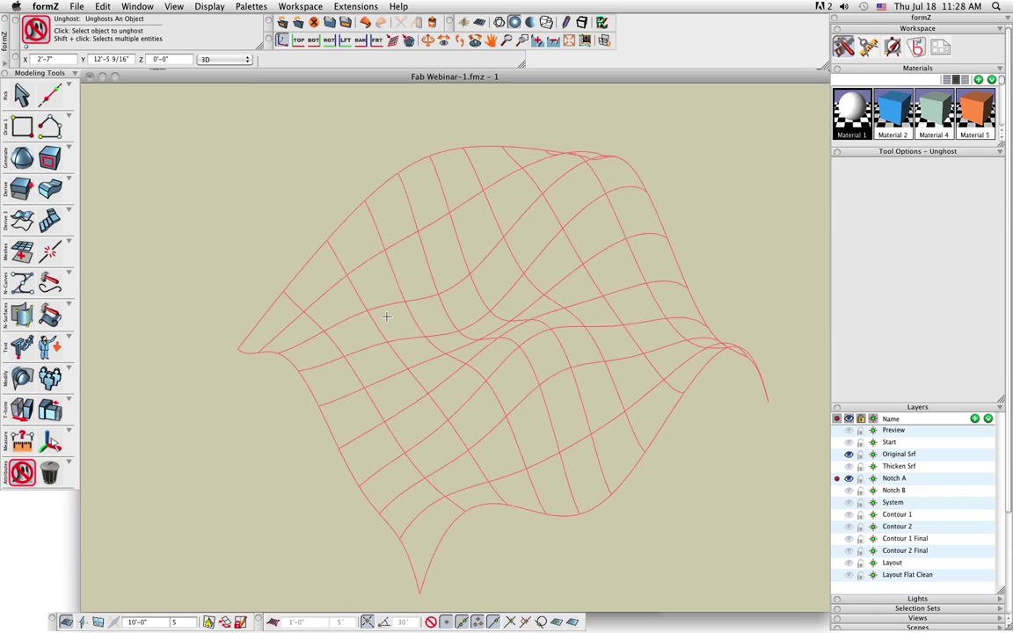
left_click(21, 95)
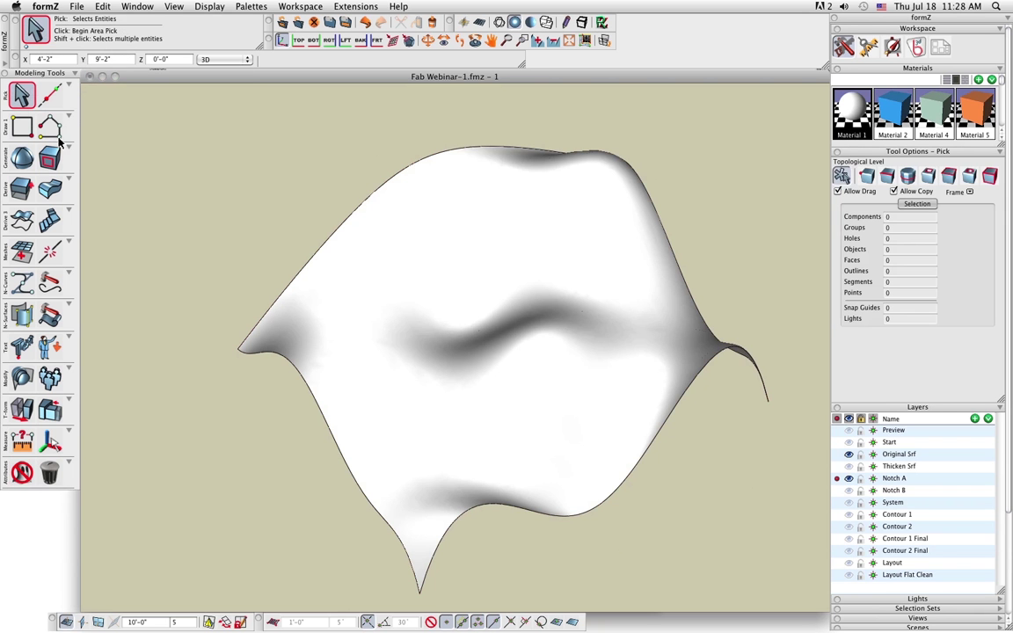
Thicken the original surface by 1 1/4" with In justification and apply the orange Material 5 to the result.
left_click(51, 191)
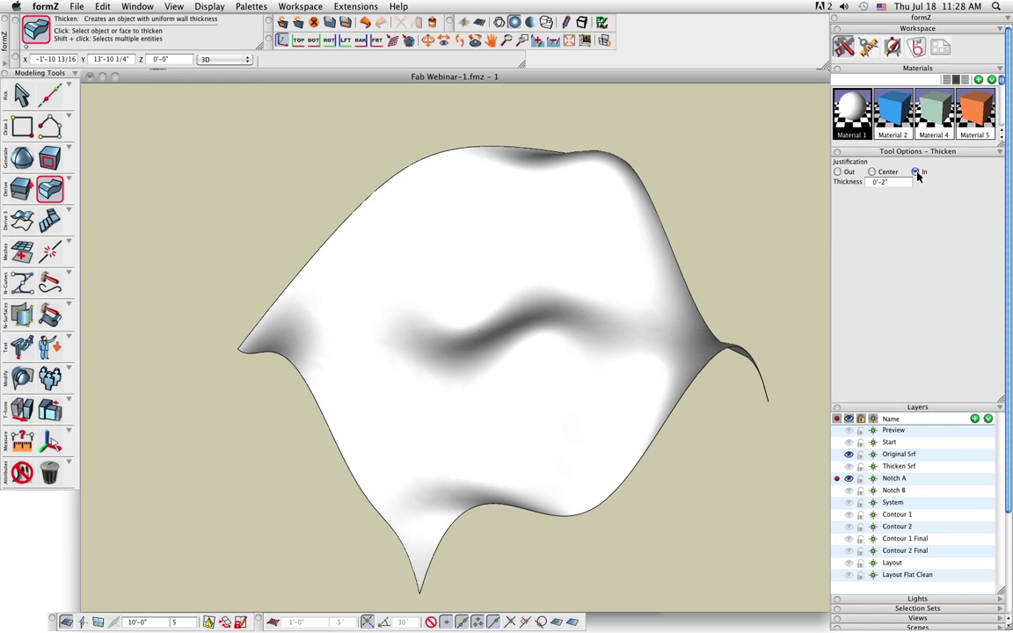
left_click(886, 182)
type("1")
type(".25")
key("Return")
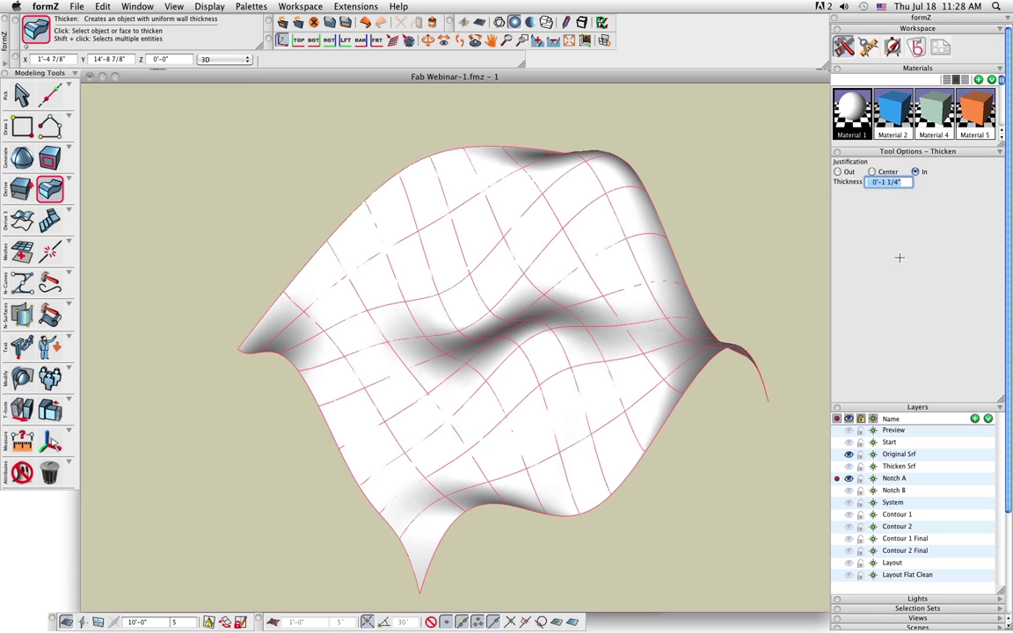
left_click(800, 353)
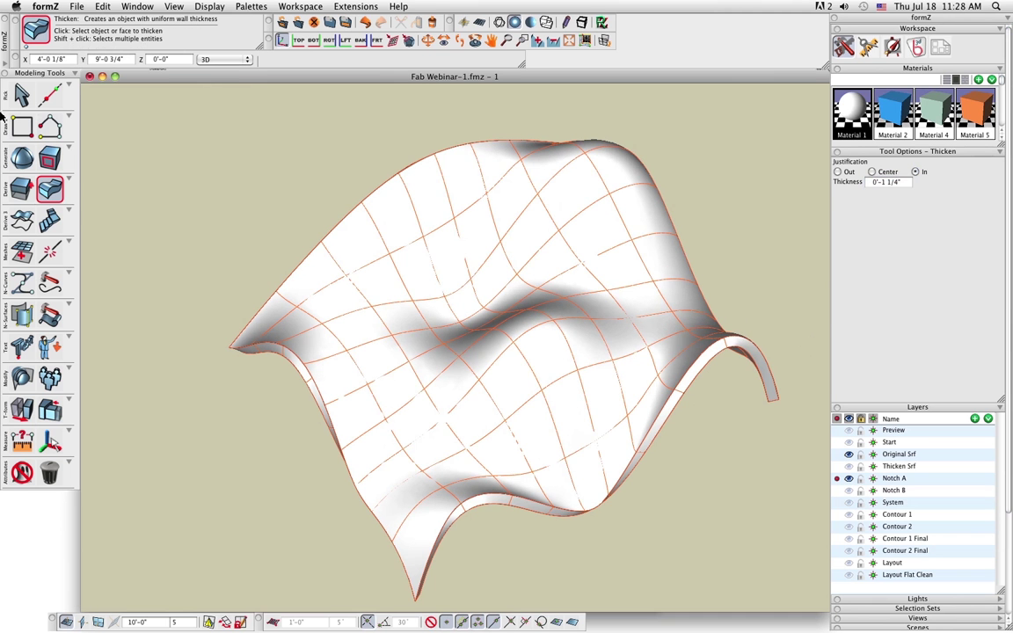
left_click(22, 94)
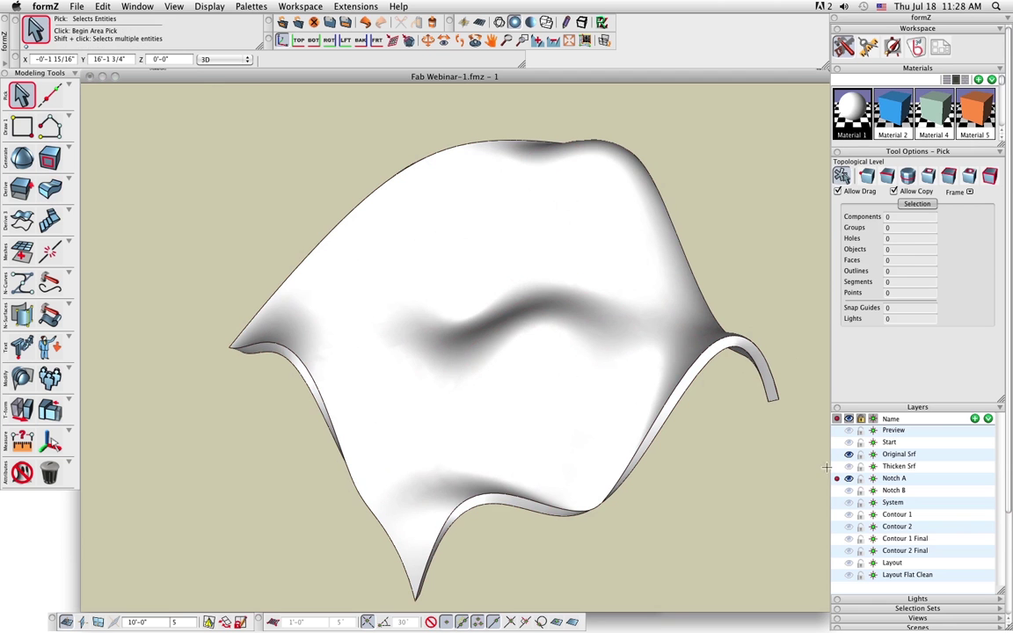
left_click_drag(974, 112, 615, 352)
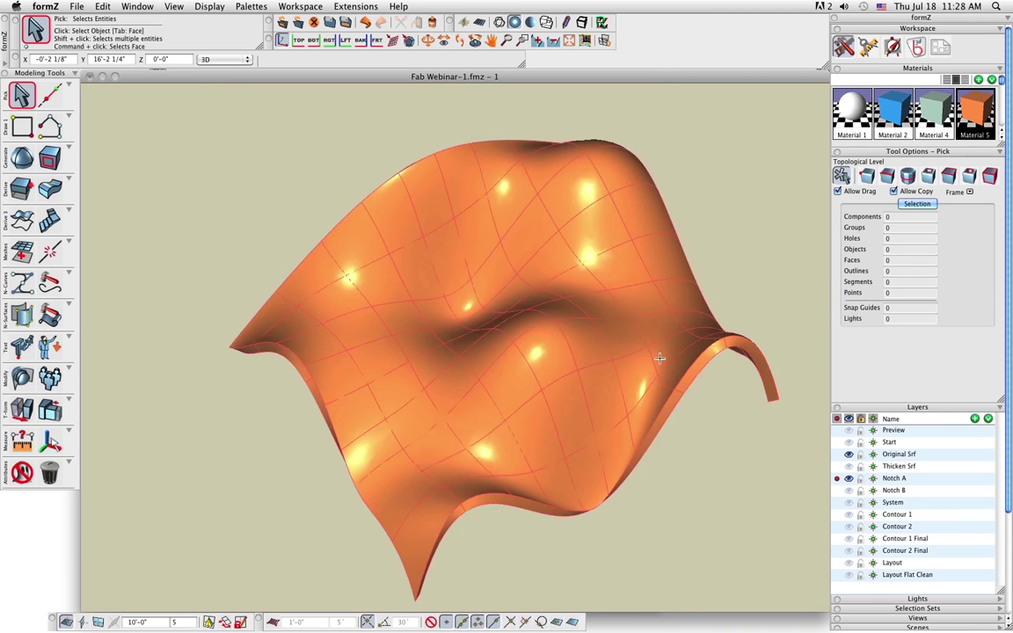
Make Notch B the active layer, hide Notch A, and unghost the original surface.
left_click(836, 490)
left_click(848, 479)
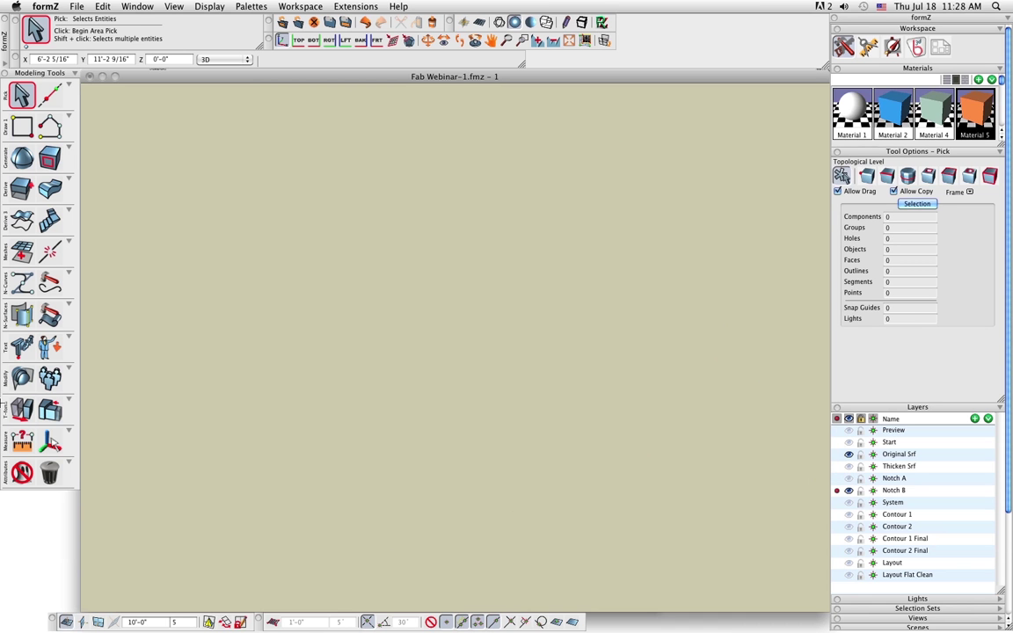
left_click(22, 473)
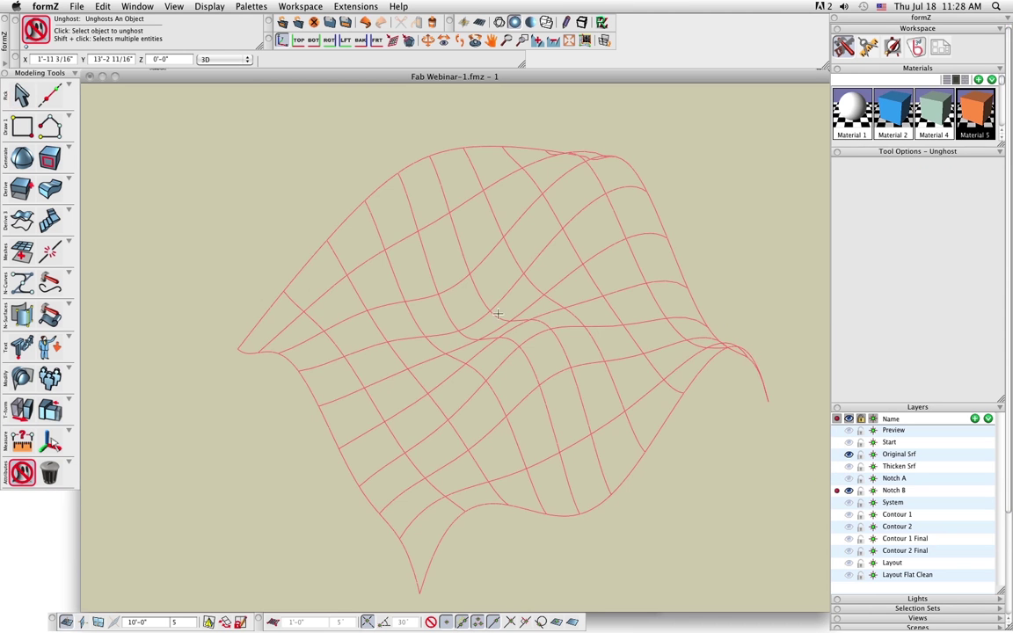
left_click(499, 262)
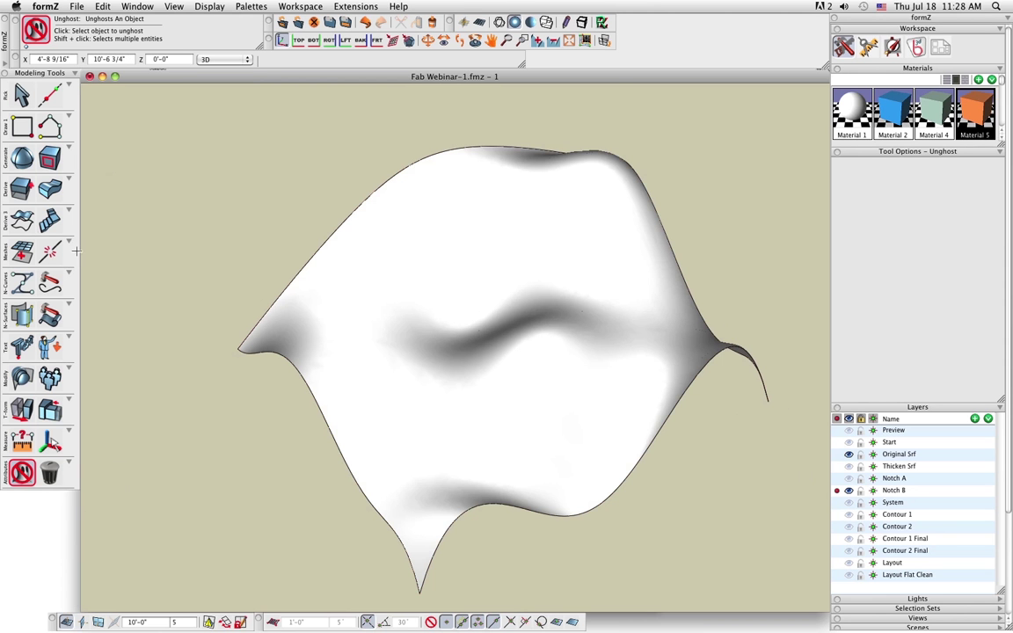
Thicken the original surface by 1 1/4" with Out justification and apply the pale green Material 4 to the result.
left_click(59, 198)
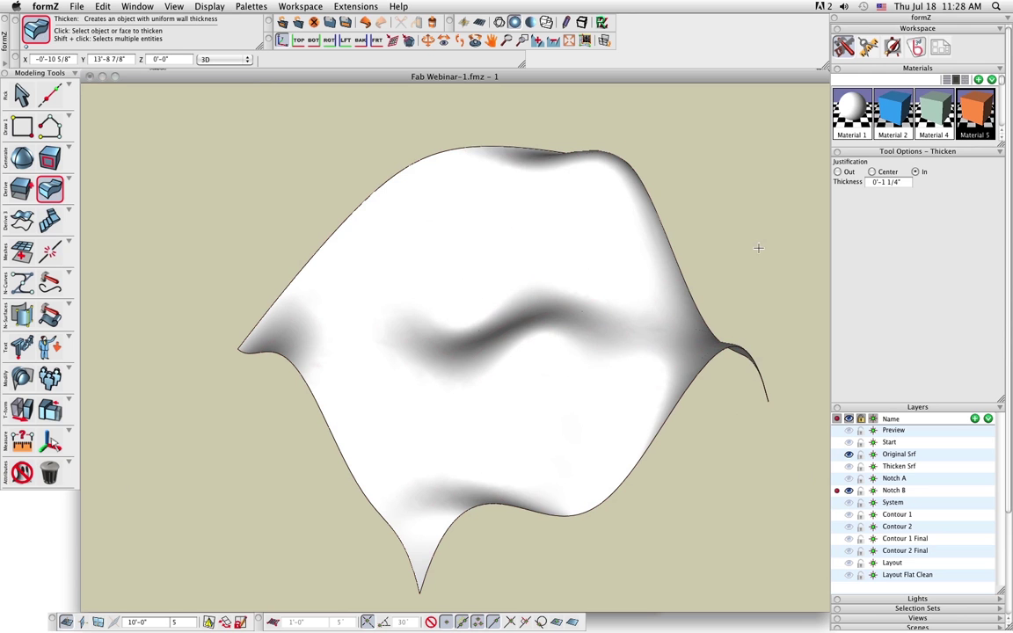
left_click(838, 172)
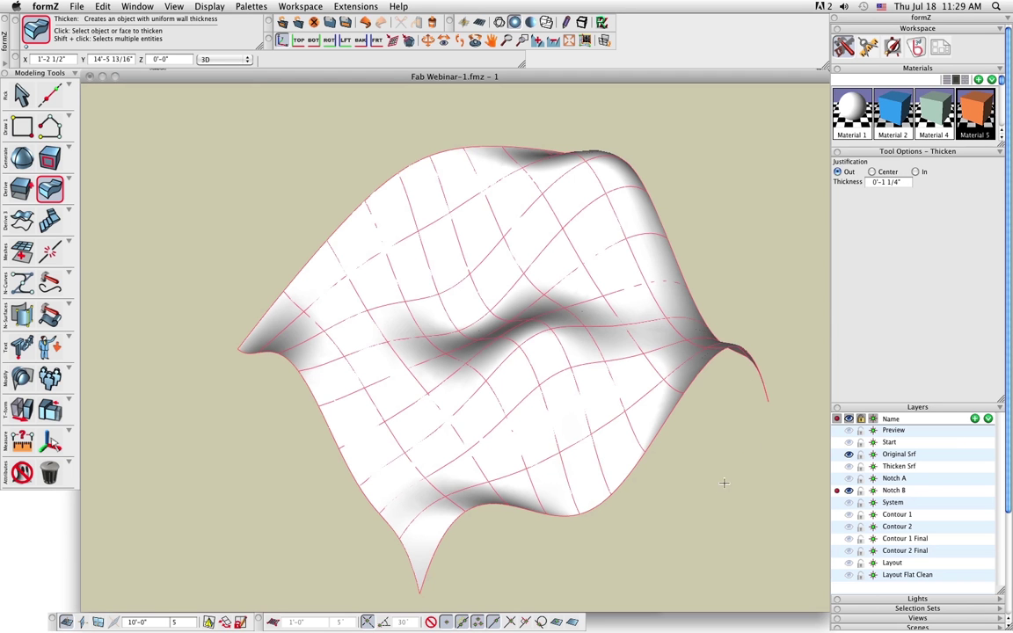
left_click(690, 370)
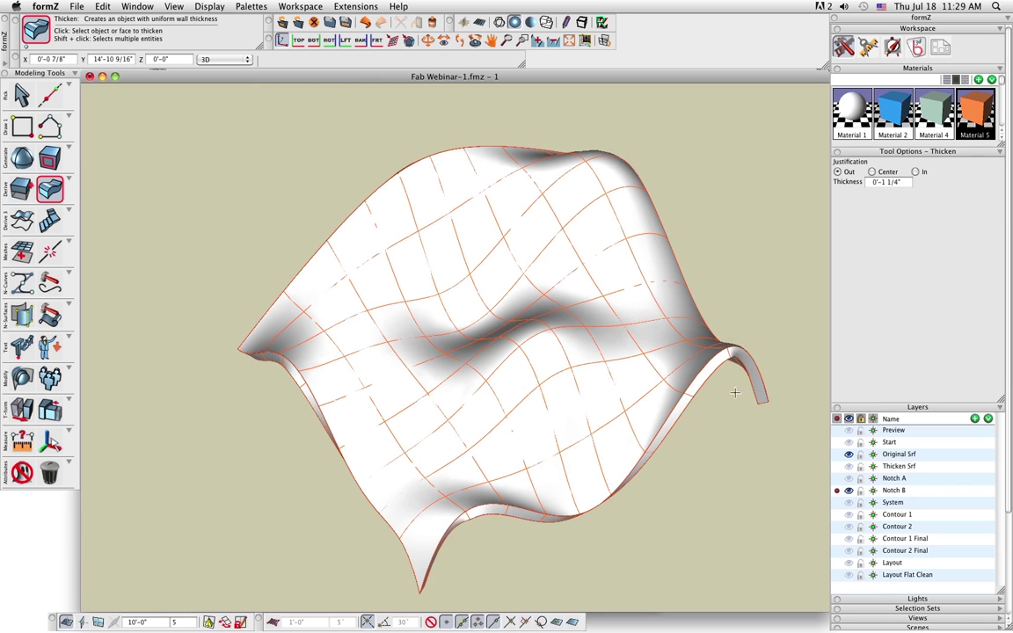
left_click(22, 95)
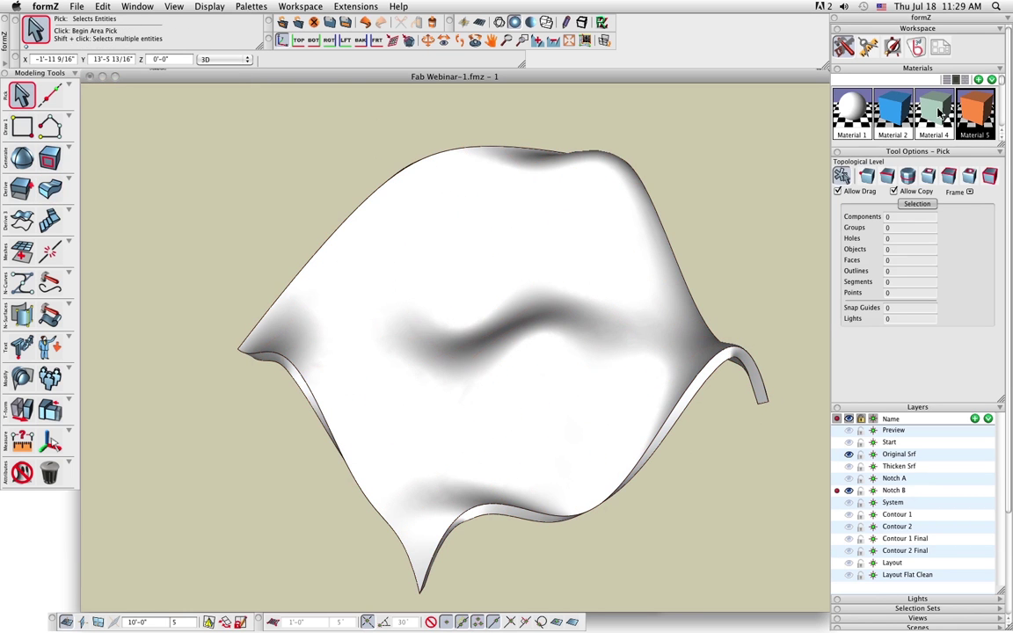
left_click_drag(939, 113, 612, 390)
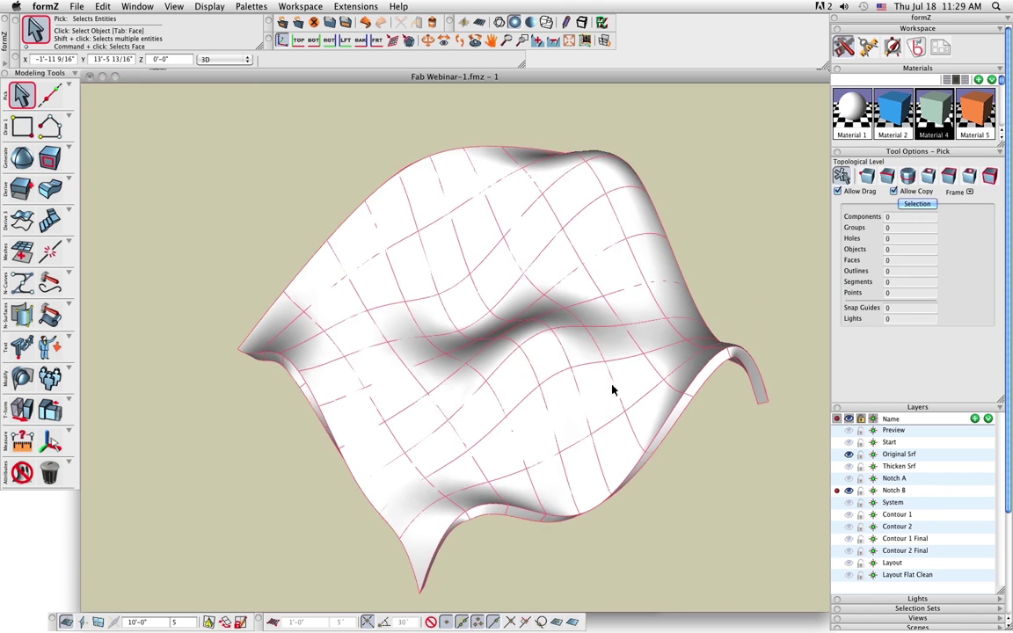
middle_click_drag(489, 485, 526, 421)
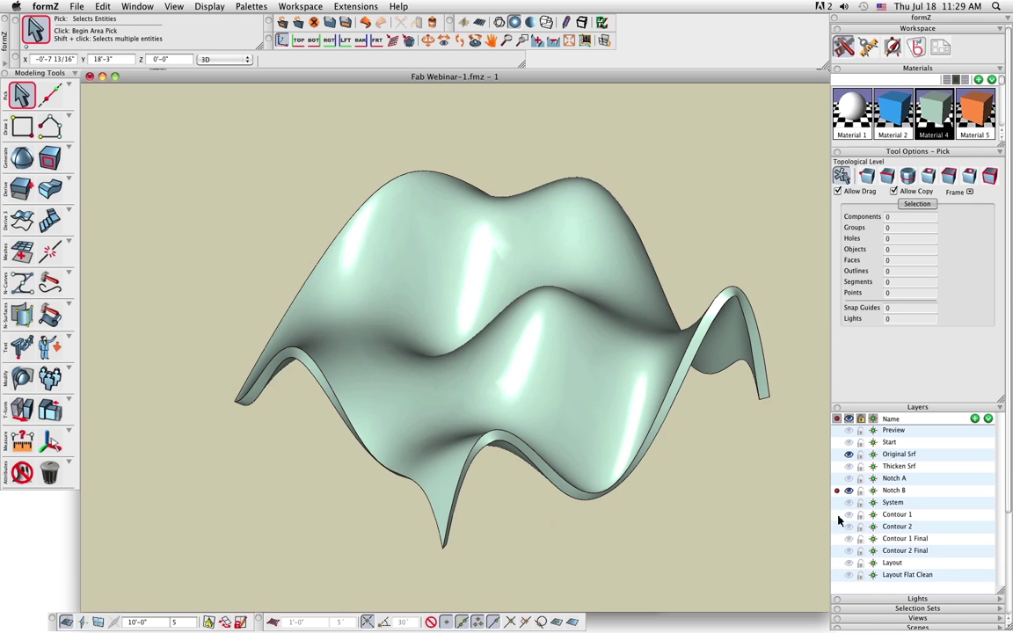
Make Thicken Srf the active layer and hide Notch B.
left_click(838, 468)
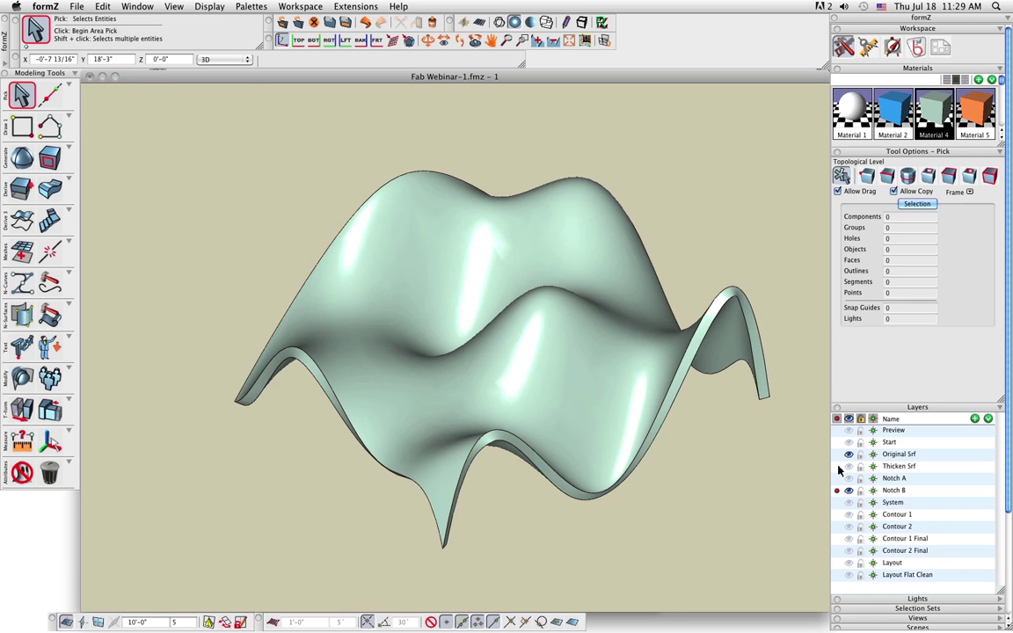
left_click(848, 491)
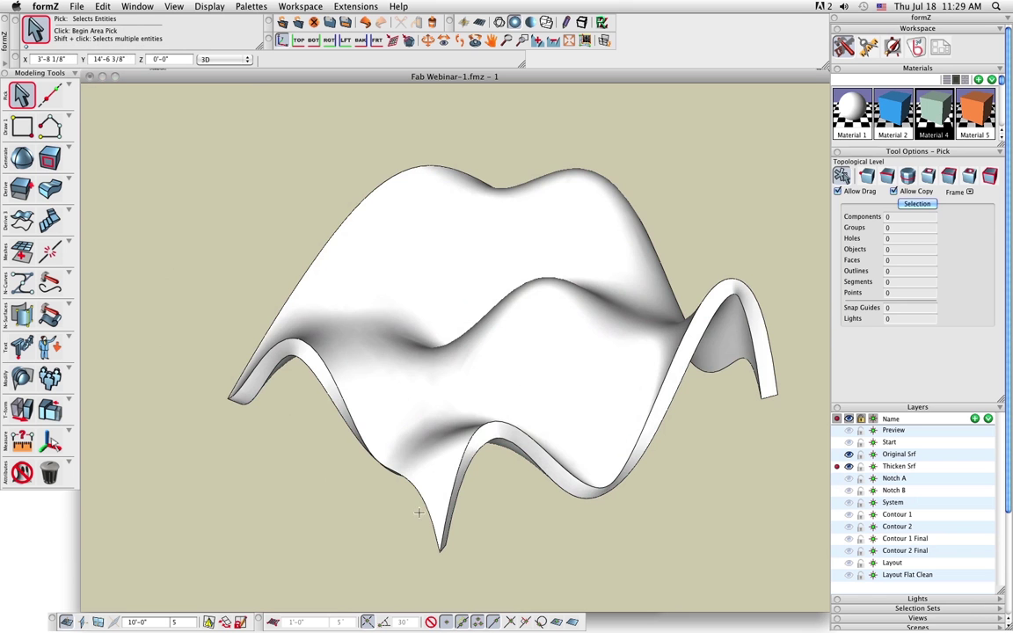
middle_click_drag(306, 464, 569, 373)
mouse_move(519, 366)
left_mouse_down()
mouse_move(158, 395)
mouse_move(134, 413)
mouse_move(618, 393)
mouse_move(297, 463)
left_mouse_up()
left_click(563, 434)
key("space")
left_click_drag(575, 432, 537, 355)
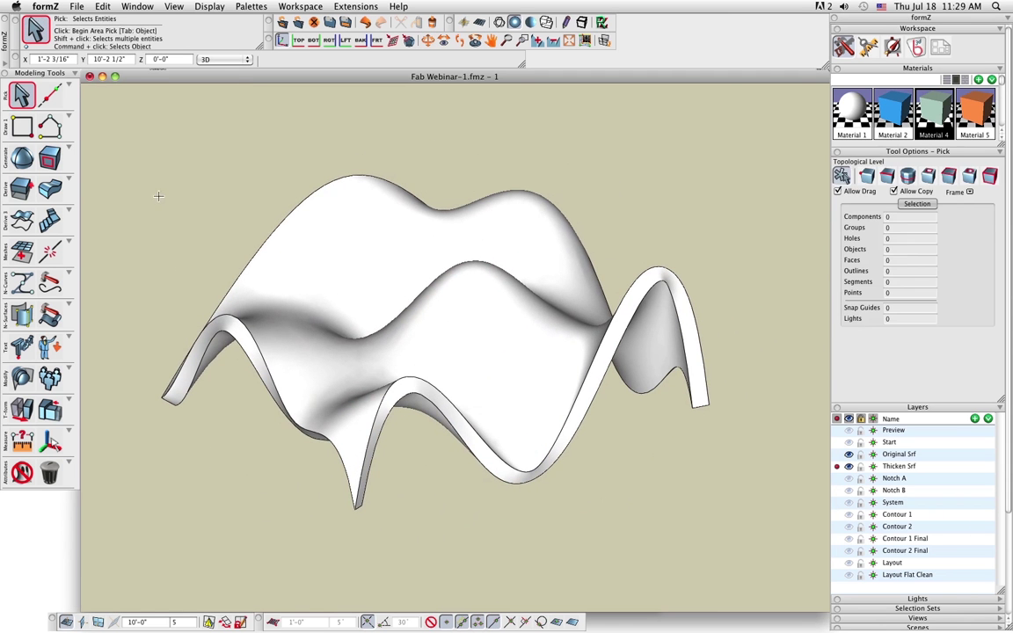
Draw a flat 4'-0" by 3'-4" rectangle between opposite base corners of the thickened surface and apply the blue Material 2.
left_click(22, 127)
scroll(200, 492, "up", 3)
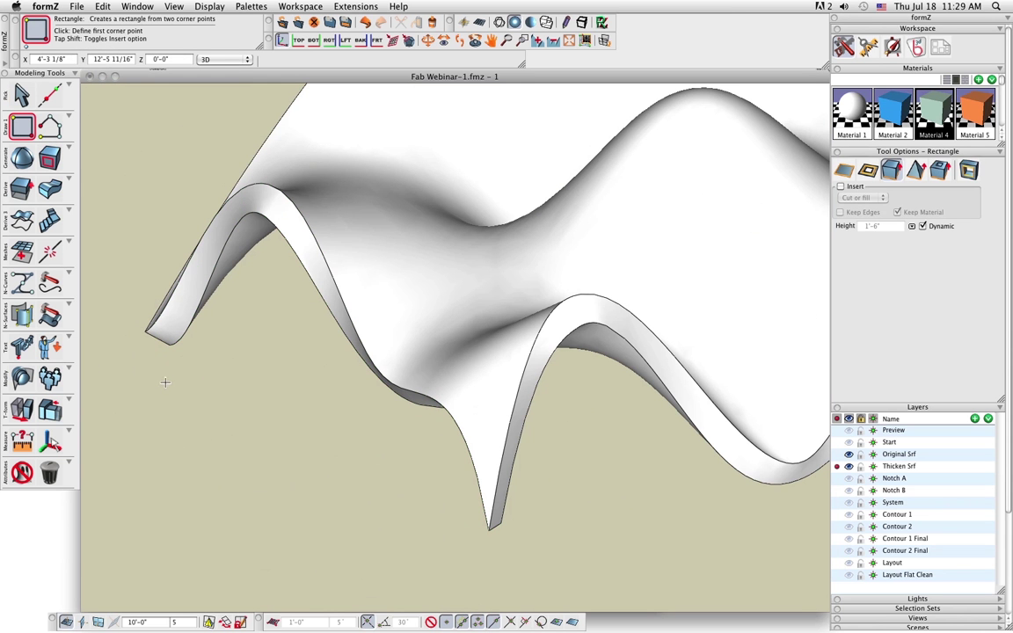
left_click(154, 339)
scroll(194, 364, "down", 5)
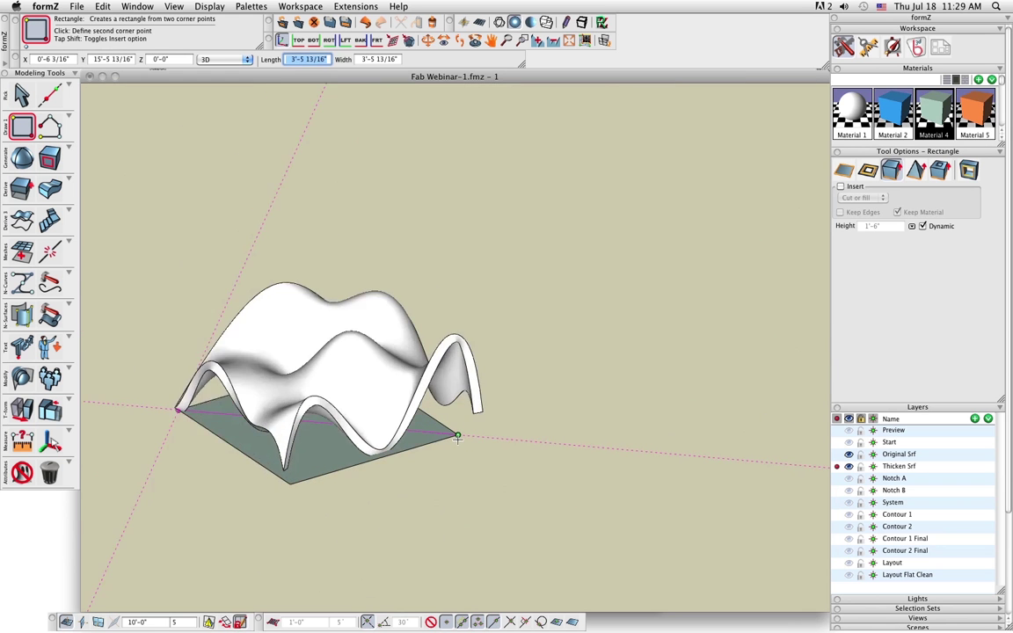
scroll(456, 437, "up", 5)
scroll(458, 439, "up", 2)
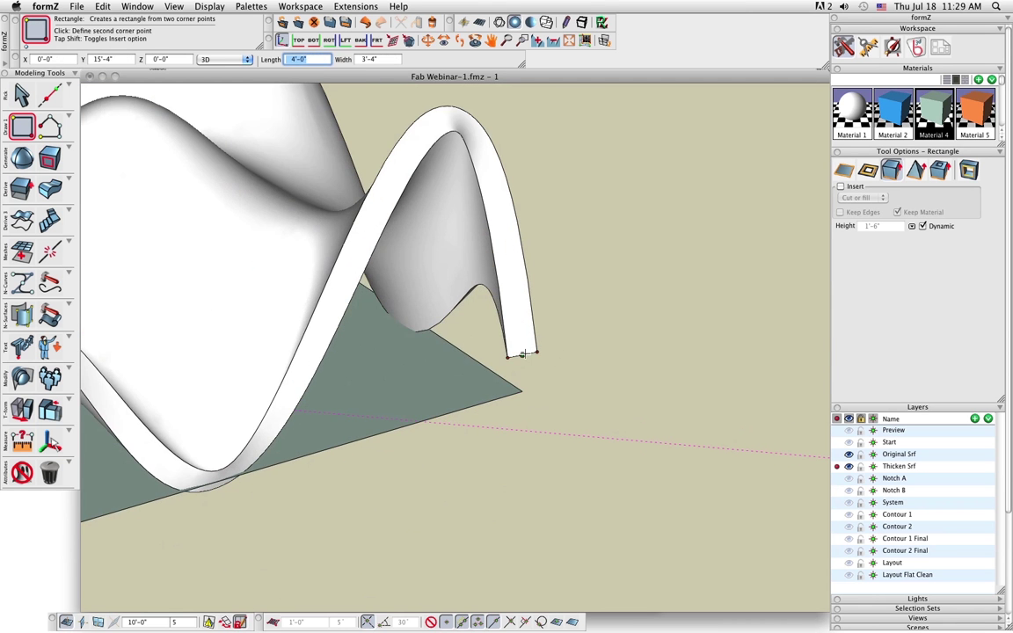
left_click(523, 355)
left_click(618, 380)
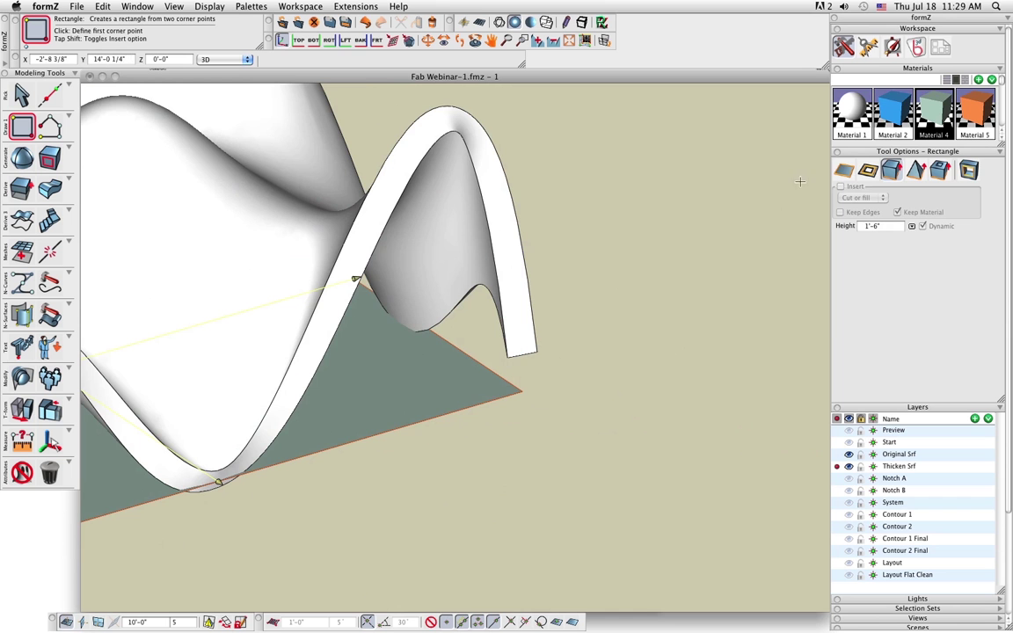
left_click_drag(897, 106, 419, 394)
Offset the blue rectangle's outline inward by 1" with Insert enabled.
scroll(409, 409, "down", 8)
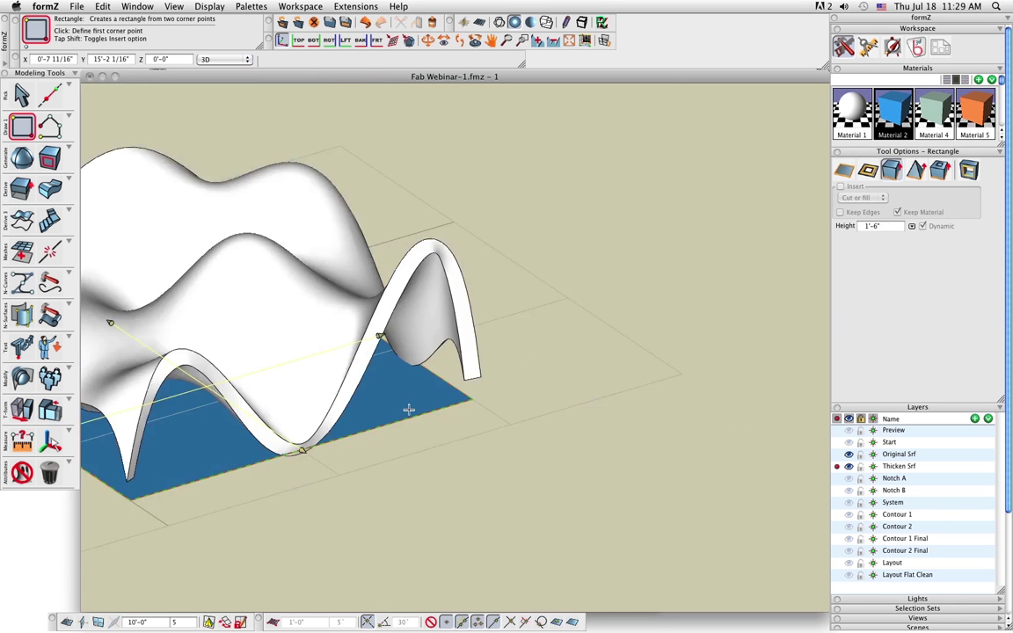
middle_click_drag(386, 411, 469, 429)
scroll(344, 470, "up", 8)
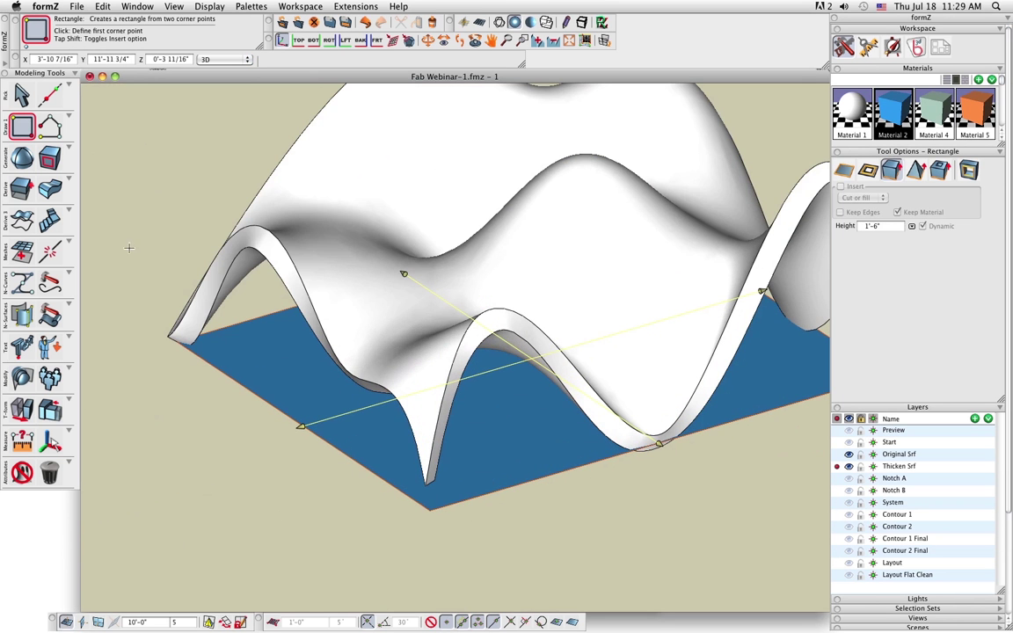
mouse_move(49, 159)
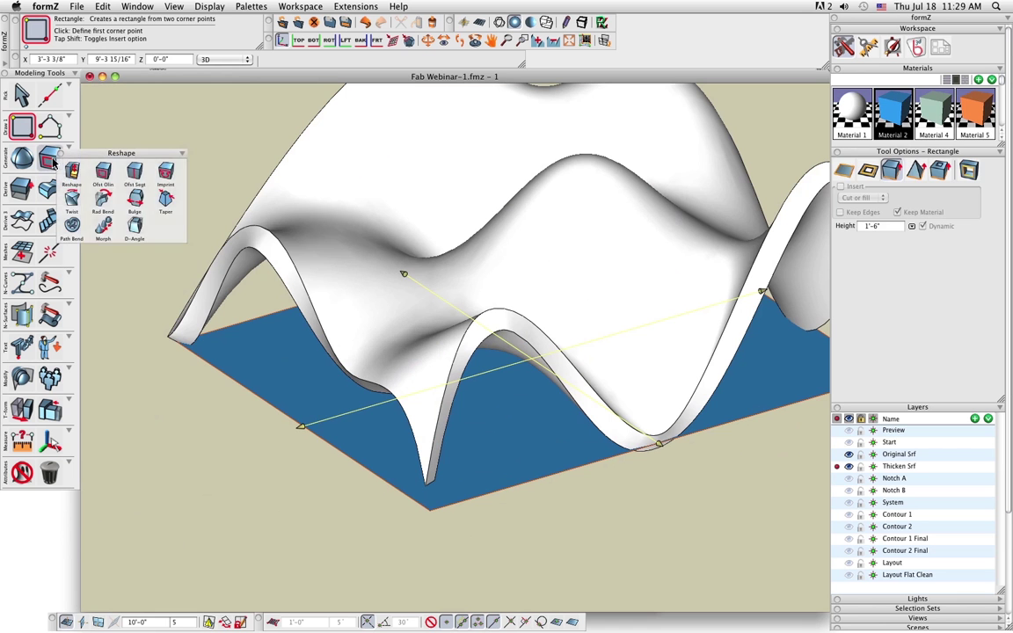
left_click(100, 176)
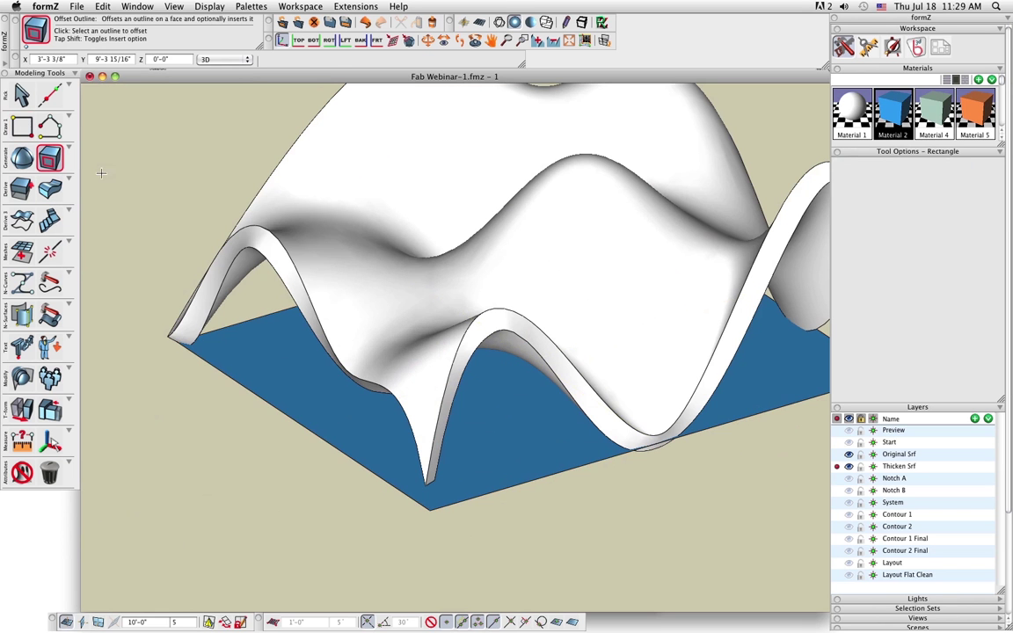
left_click(259, 395)
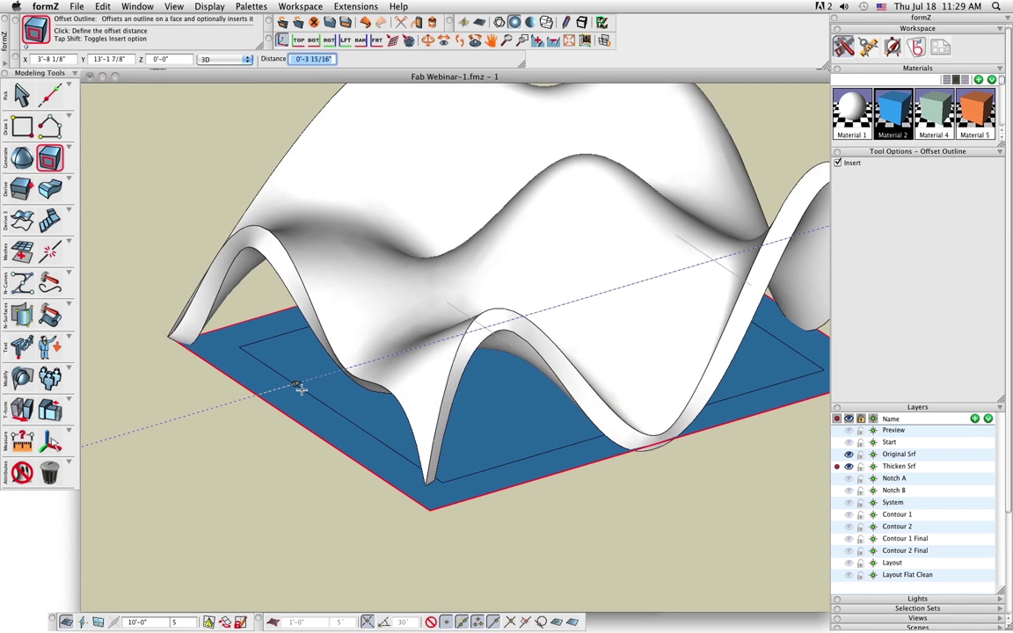
key("Right")
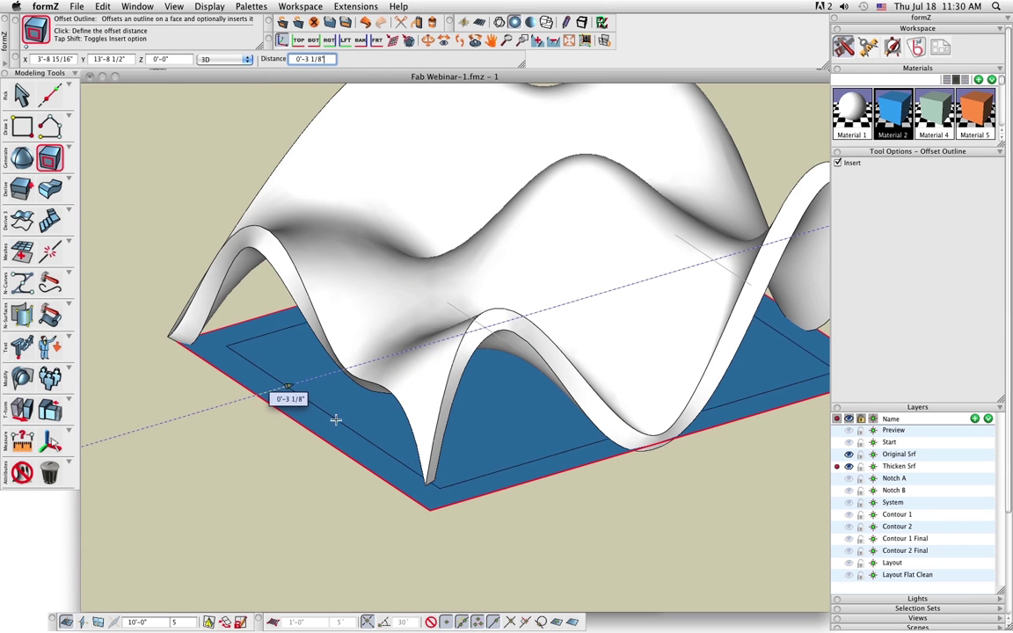
key("Escape")
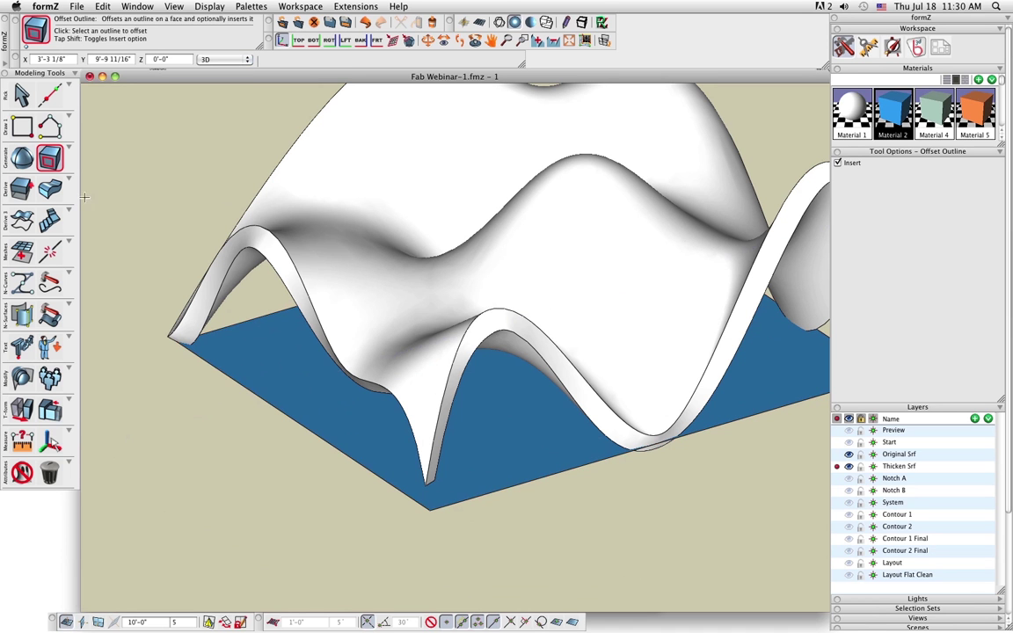
left_click(319, 364)
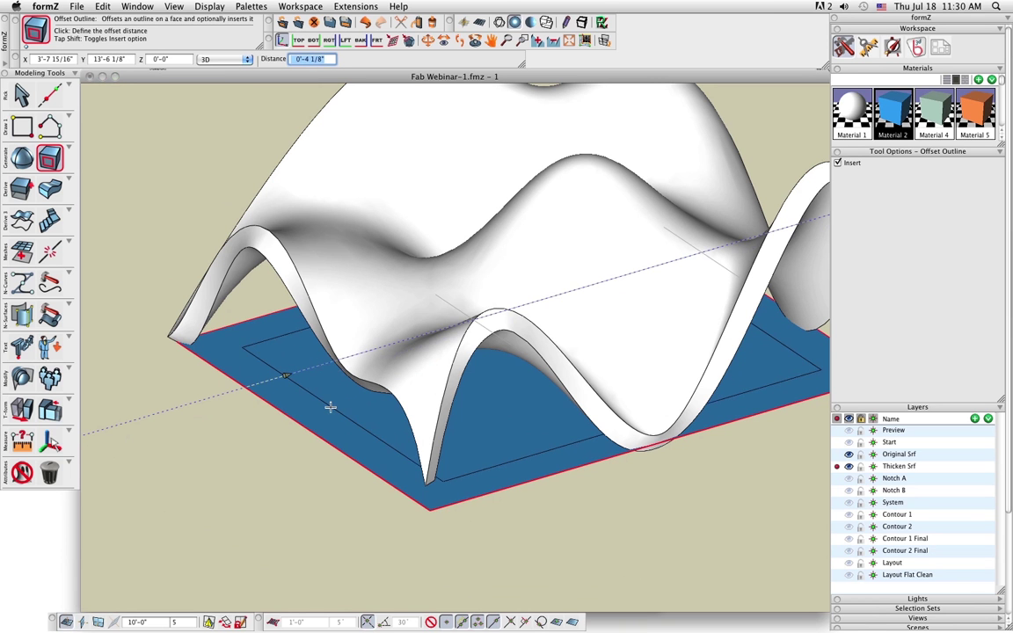
type("1")
key("Return")
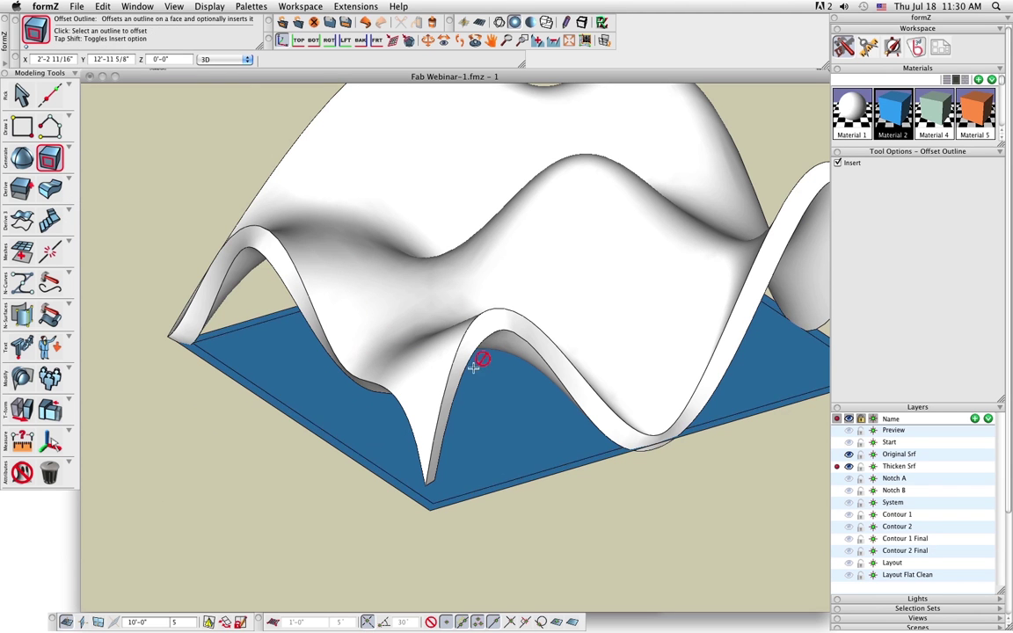
Extrude the inset inner face of the blue rectangle upward about 3'-3", perpendicular to the surface.
middle_click_drag(390, 440, 423, 463)
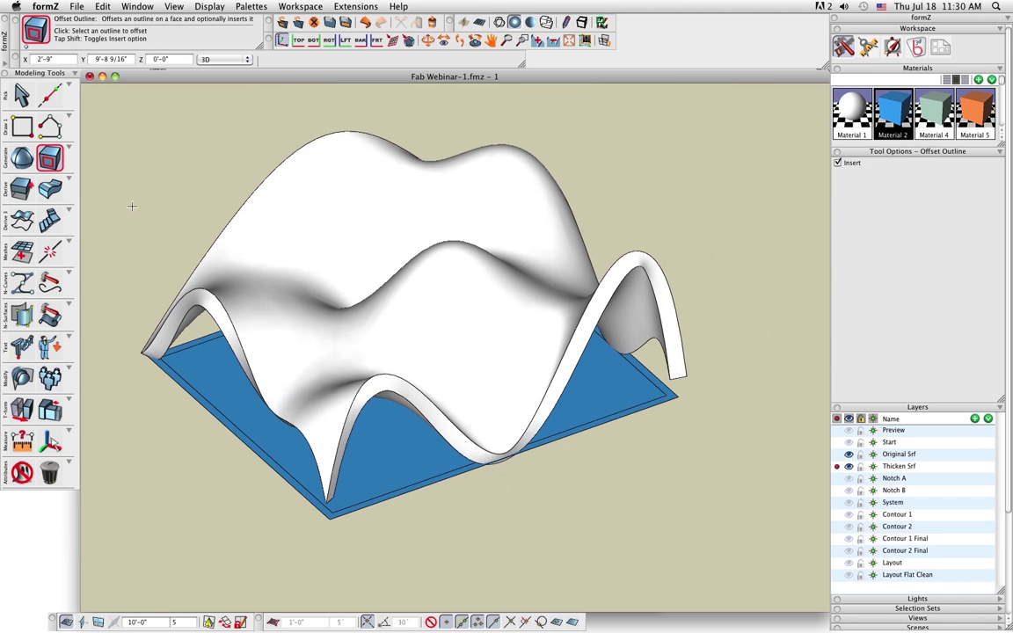
left_click(21, 187)
left_click(237, 417)
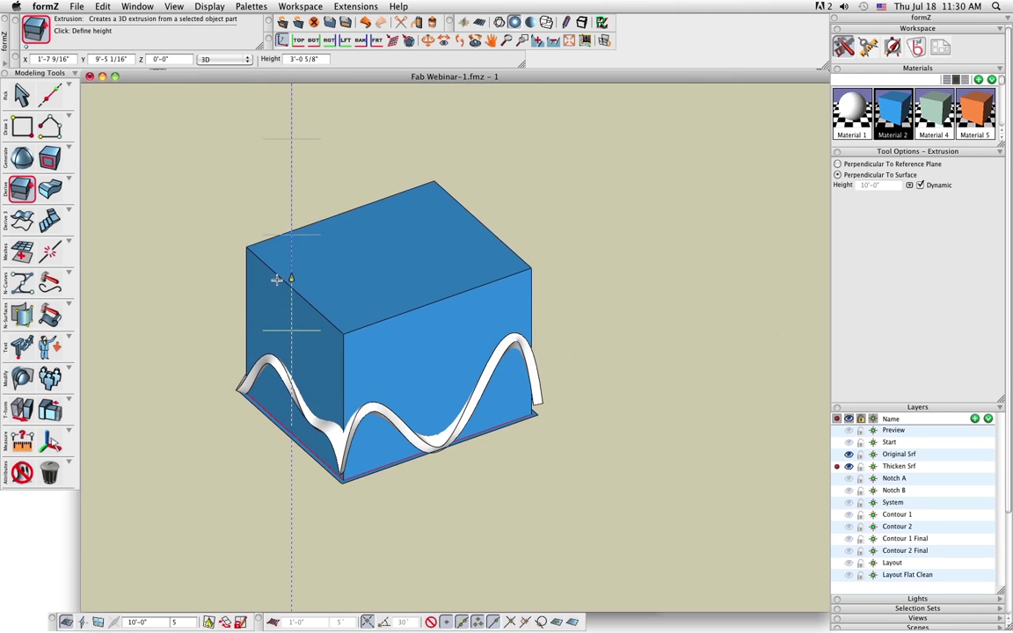
left_click(279, 271)
Delete the original flat blue rectangle beneath the extruded block.
left_click(21, 94)
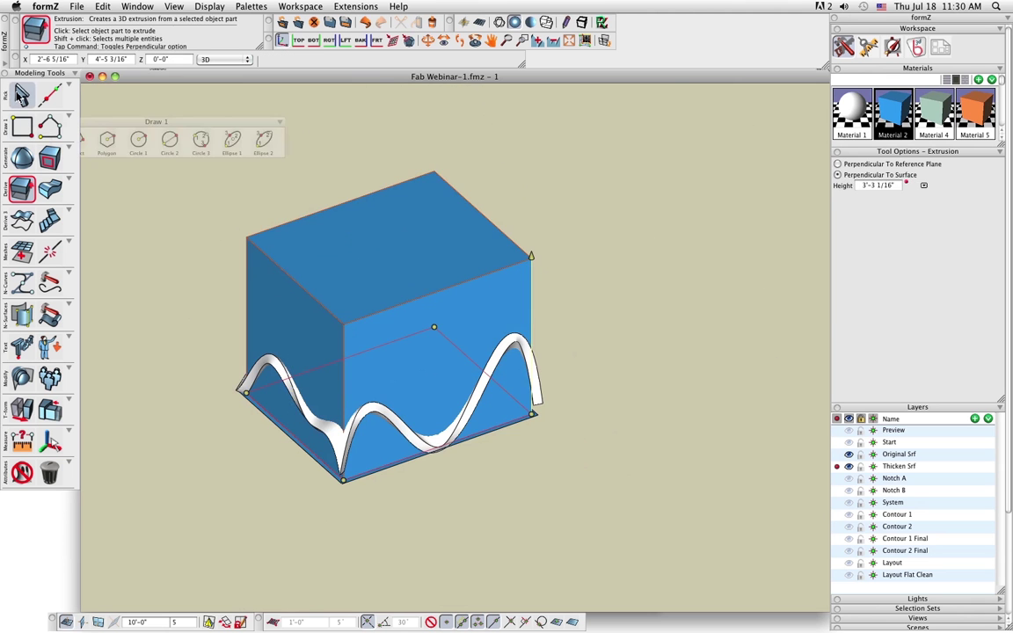
scroll(281, 430, "up", 5)
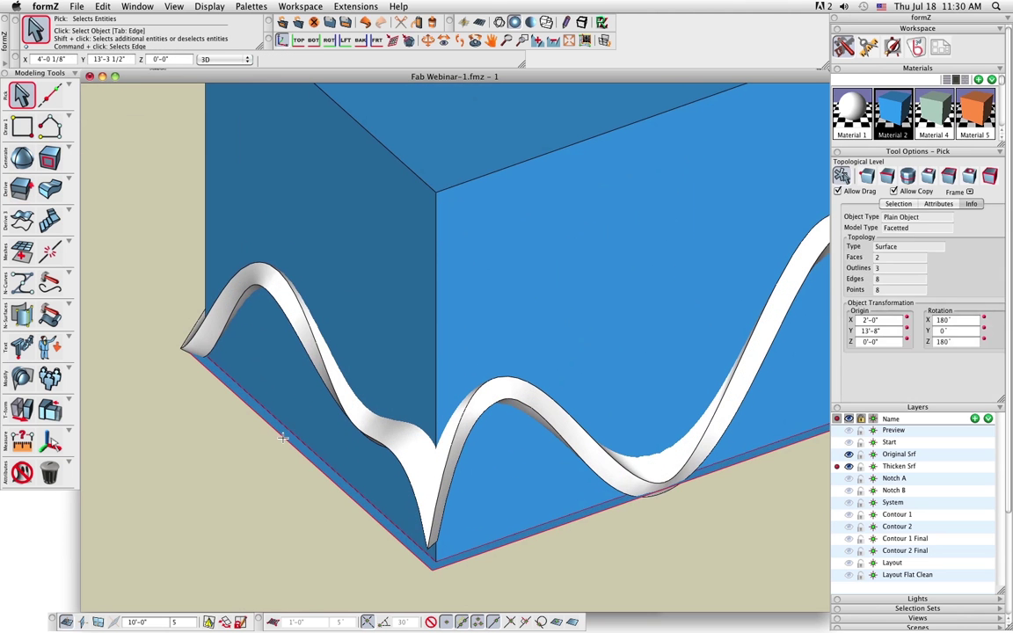
scroll(323, 450, "down", 5)
Move the blue block straight down, perpendicular to the reference plane, until its base lies below the thickened surface's lowest dips.
middle_click_drag(346, 487, 437, 450)
scroll(438, 450, "up", 5)
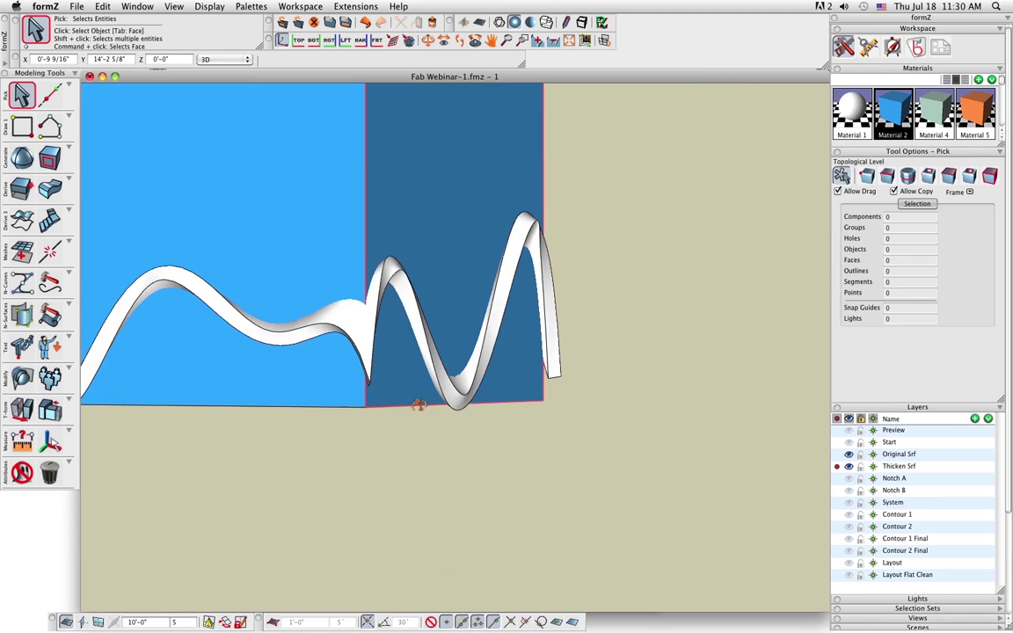
middle_click_drag(416, 407, 658, 371)
scroll(524, 400, "up", 8)
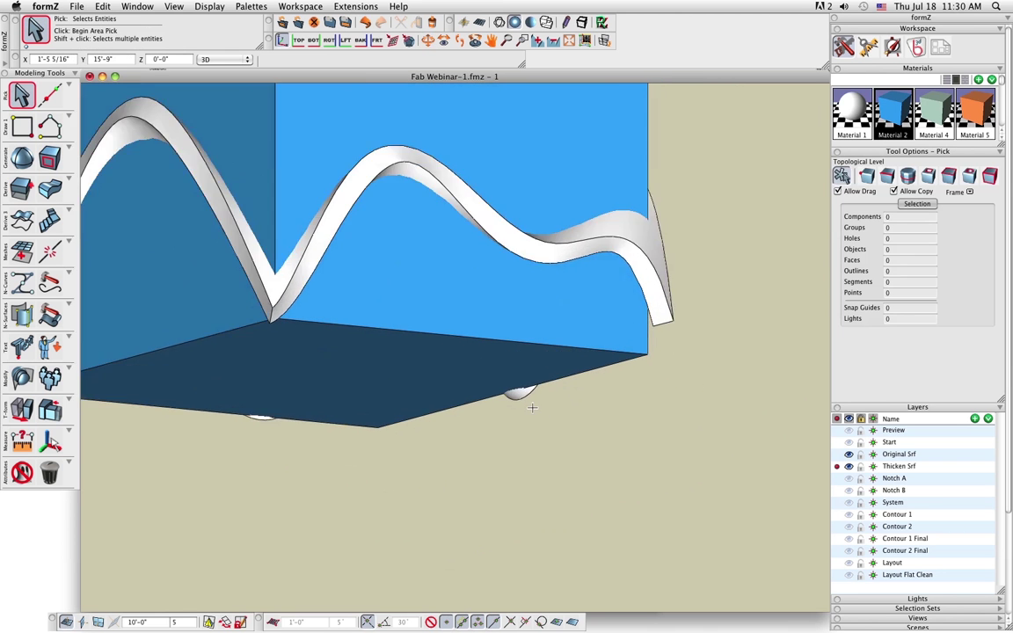
scroll(397, 461, "down", 5)
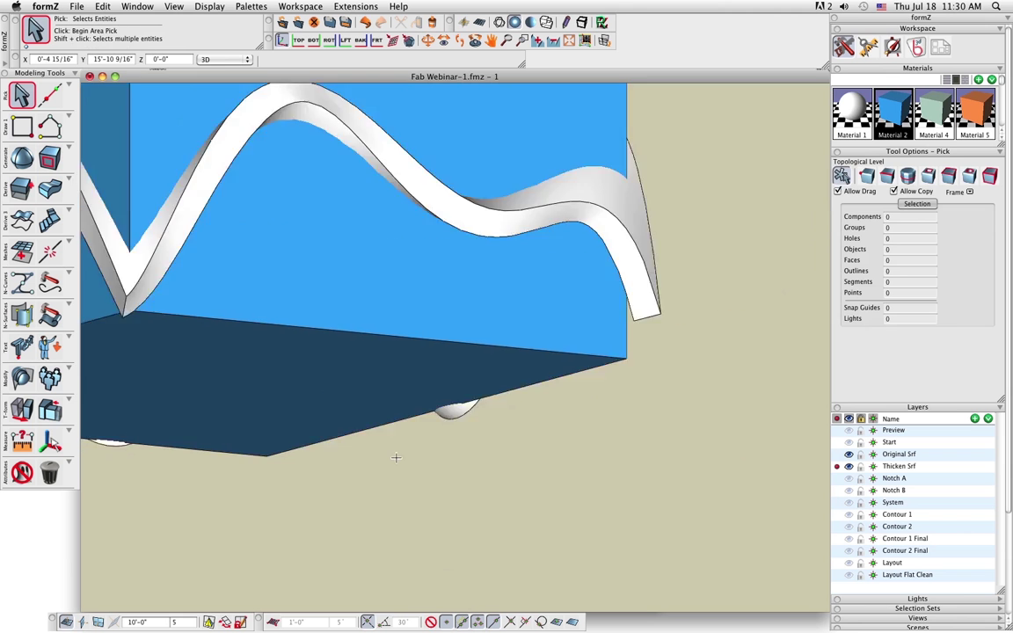
mouse_move(397, 461)
middle_mouse_down()
mouse_move(572, 403)
mouse_move(297, 467)
mouse_move(414, 355)
mouse_move(373, 436)
middle_mouse_up()
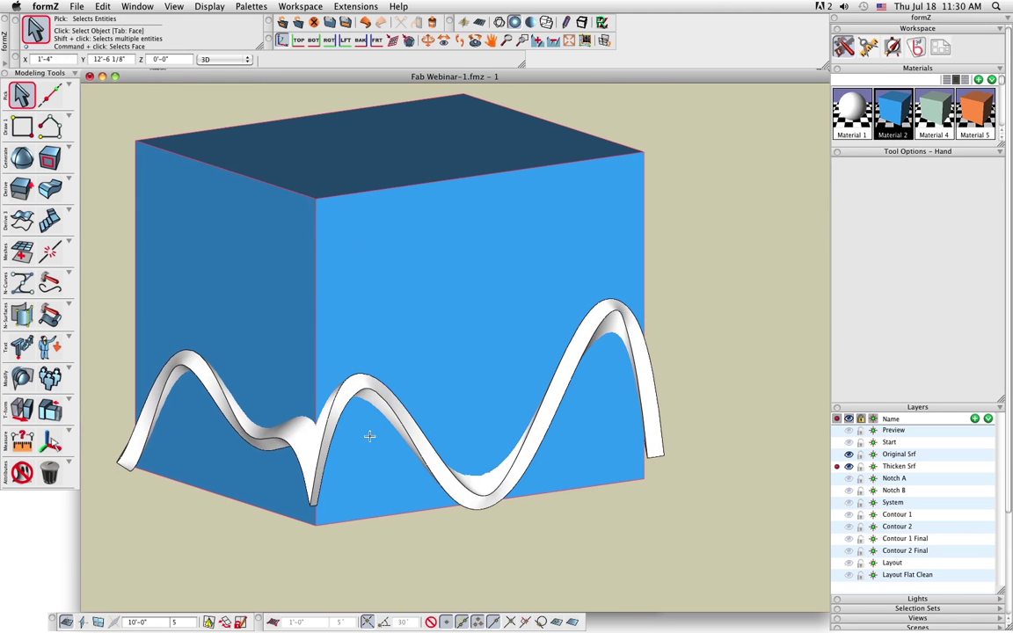
left_click(22, 410)
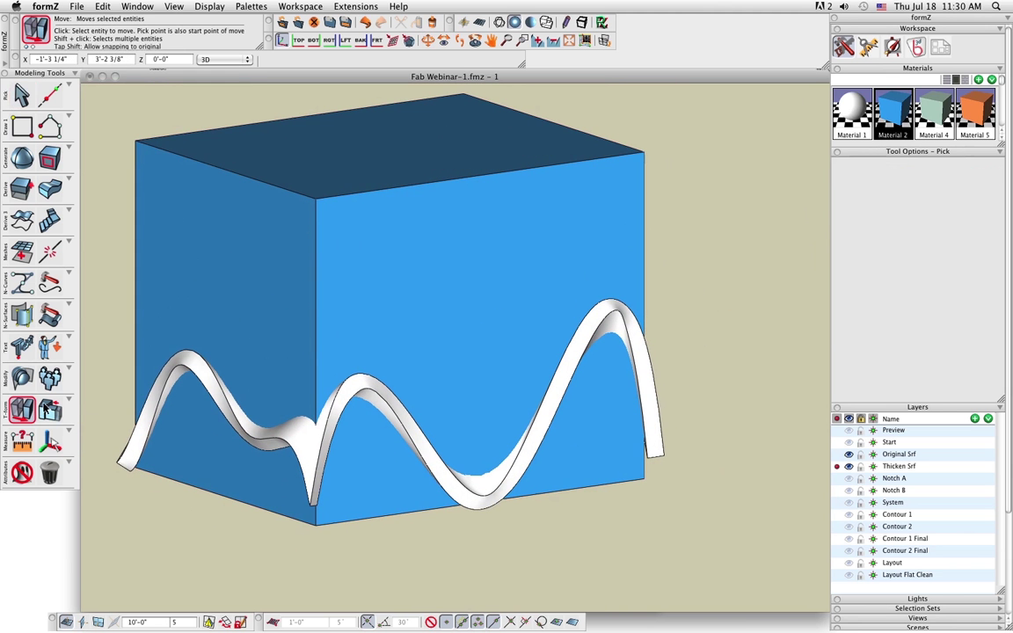
left_click(152, 154)
left_click(151, 227)
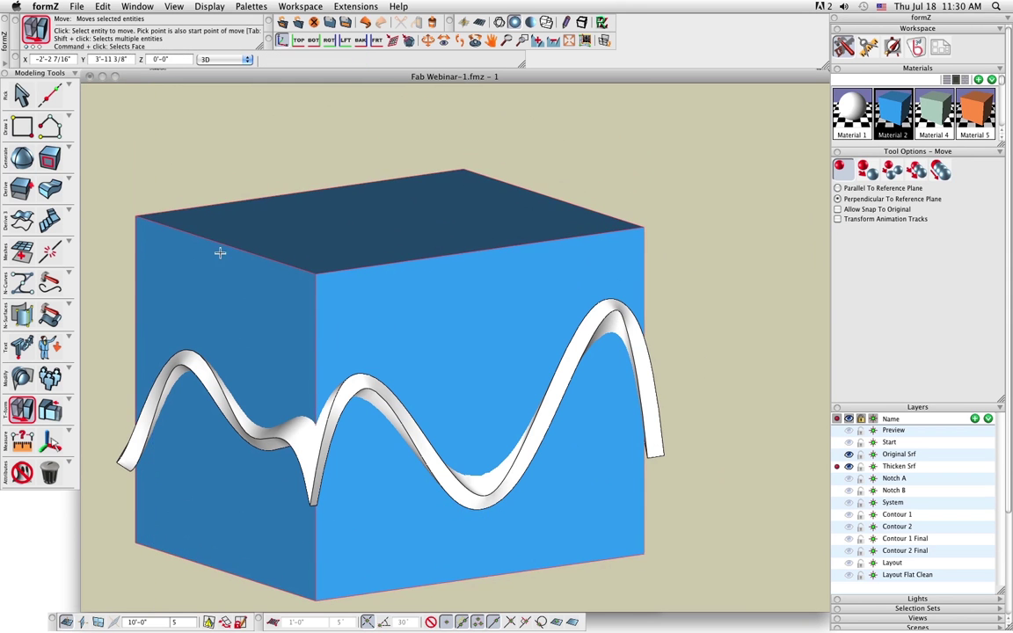
Copy the blue block to the clipboard.
middle_click_drag(425, 296, 388, 367)
scroll(389, 367, "down", 2)
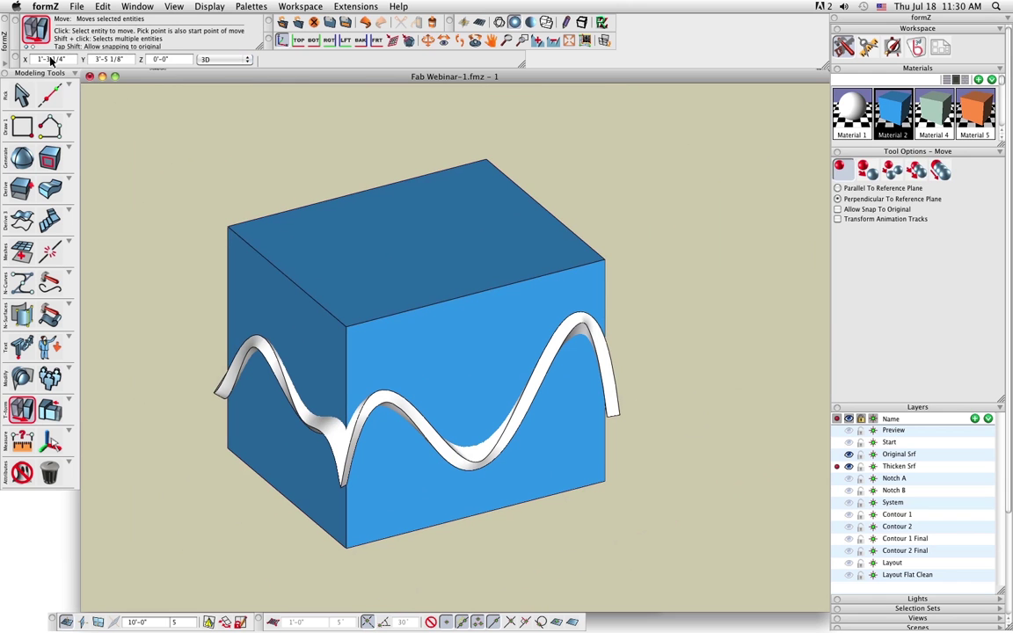
left_click(22, 94)
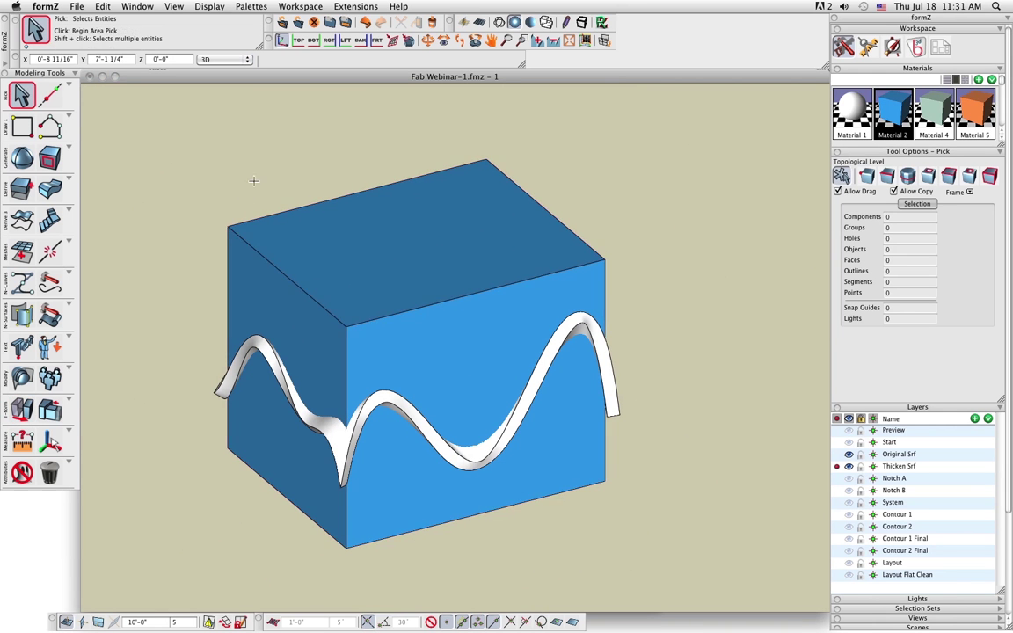
right_click(249, 234)
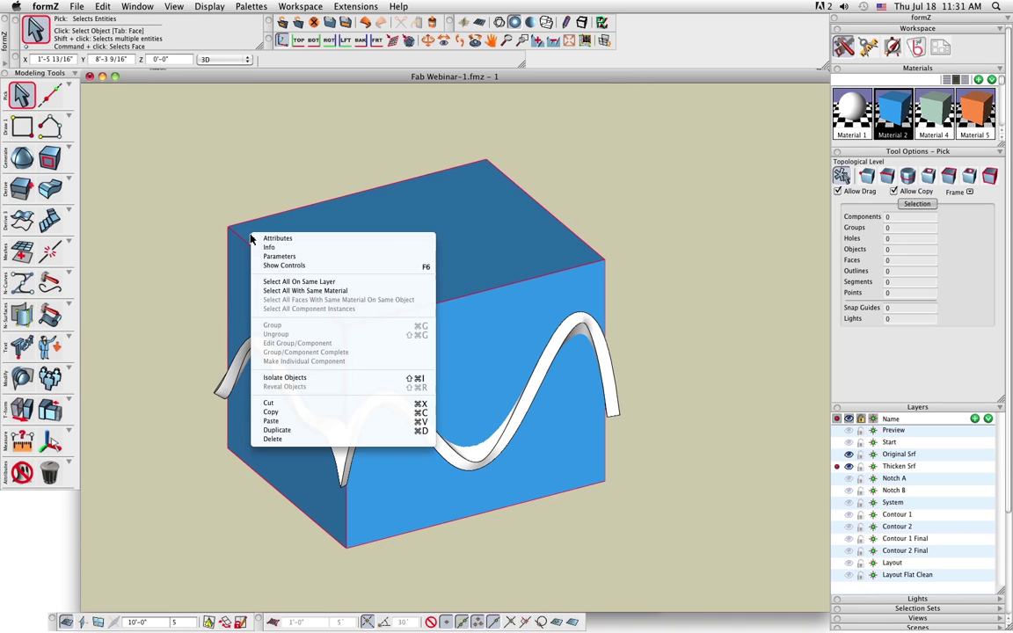
left_click(337, 412)
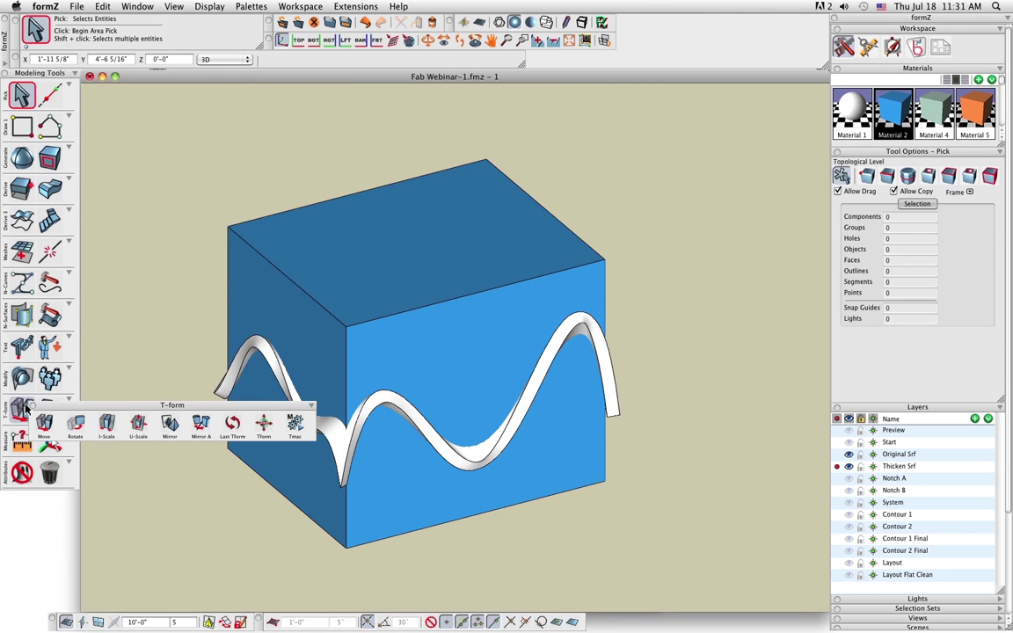
Intersect the blue block with the thickened surface as one set and select the trimmed solid.
mouse_move(21, 376)
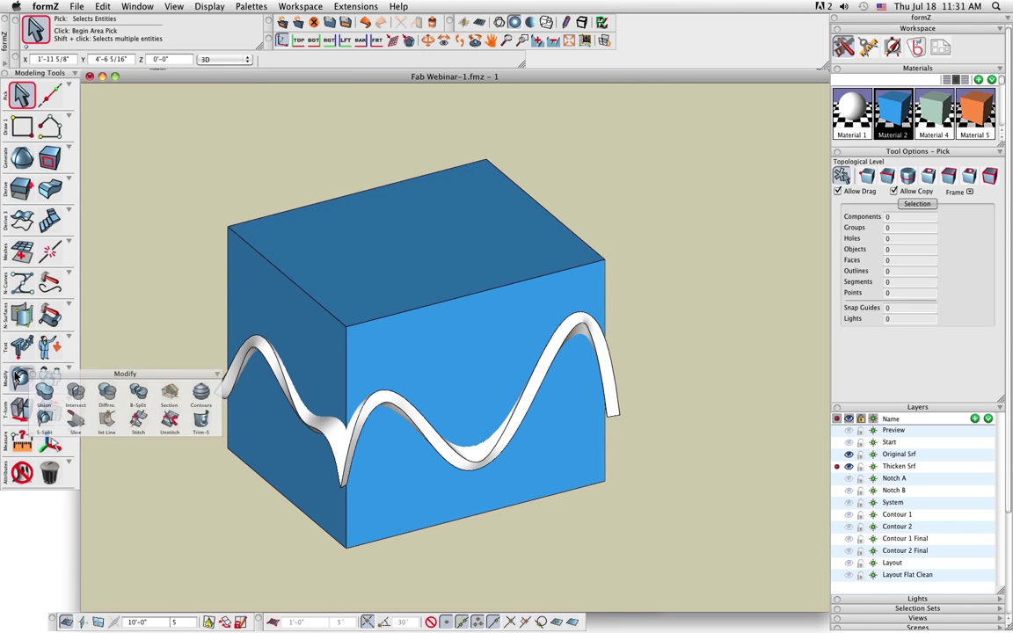
left_click(77, 393)
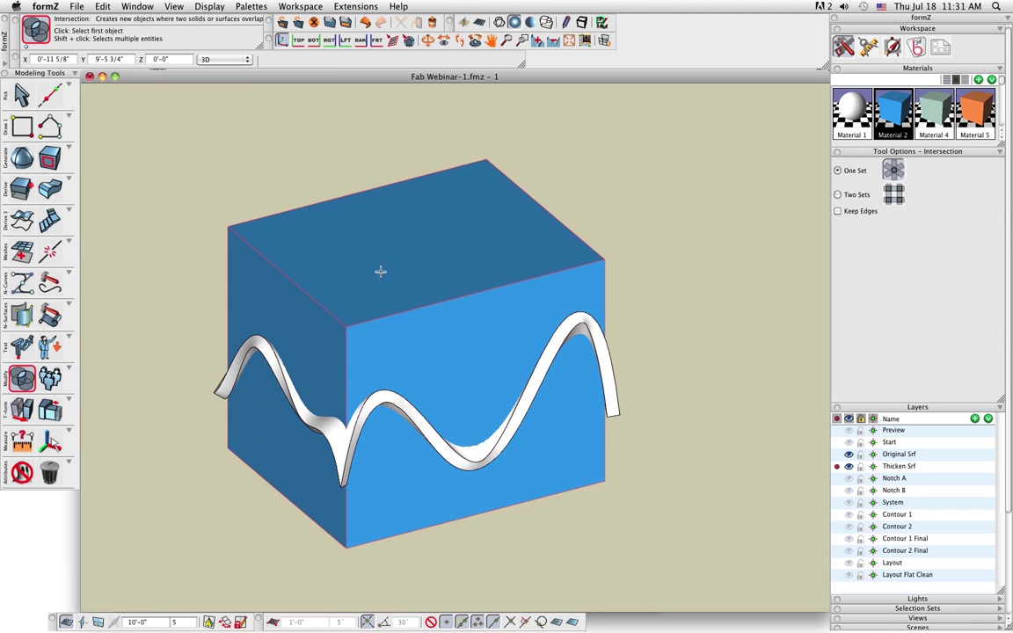
left_click(287, 285)
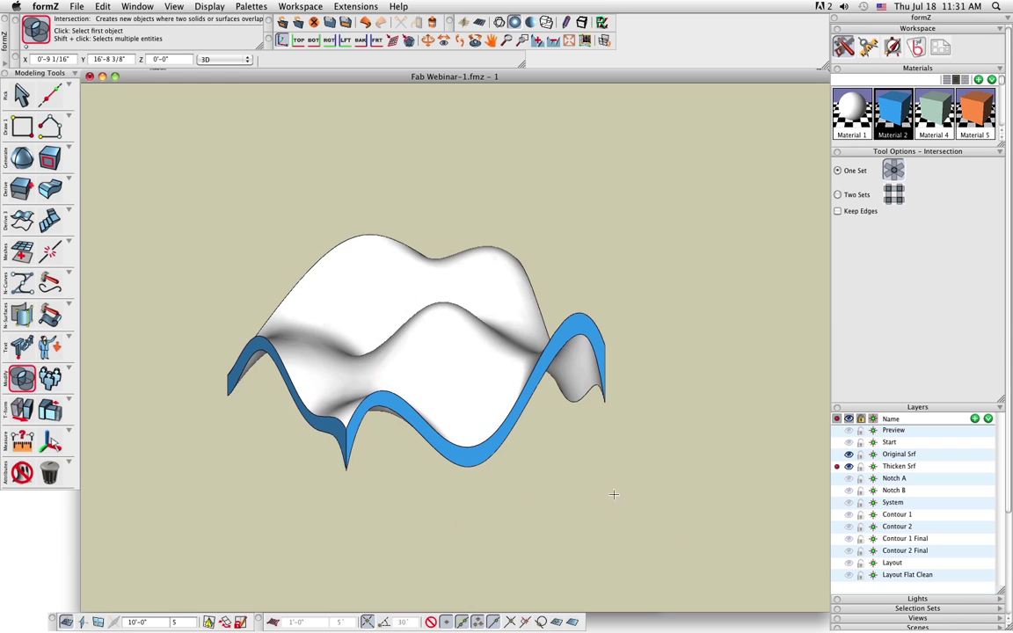
left_click(23, 96)
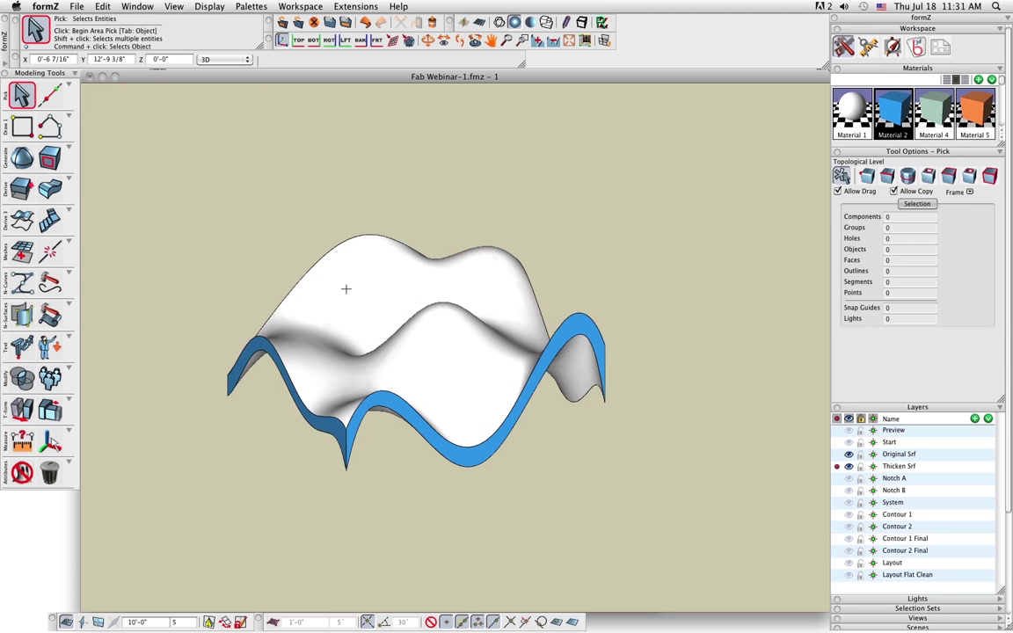
left_click(384, 272)
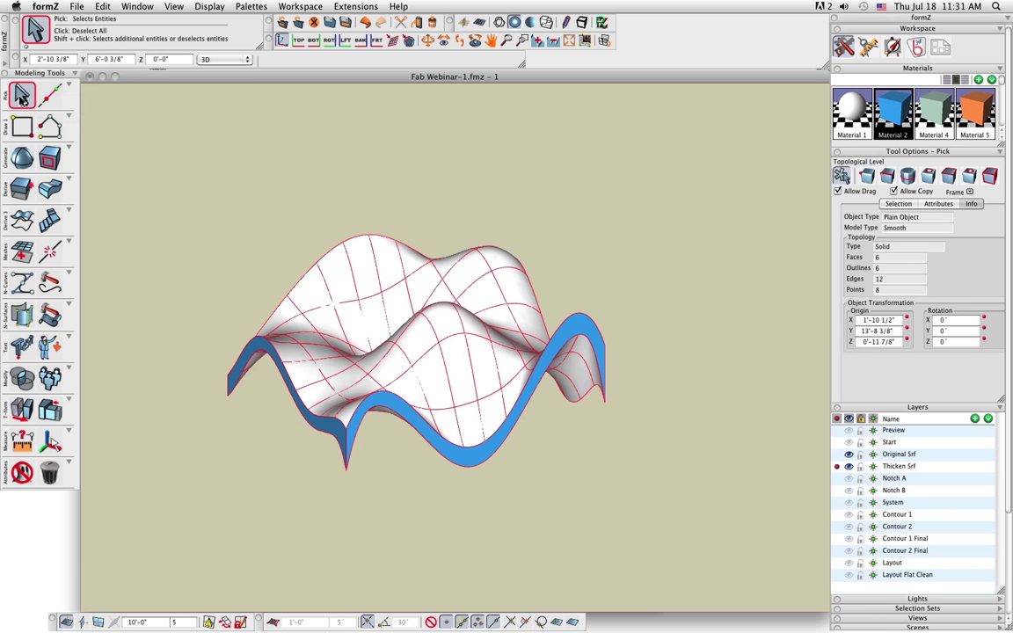
Make Notch A the active and only visible layer, and paste the copied block onto it.
left_click(836, 478)
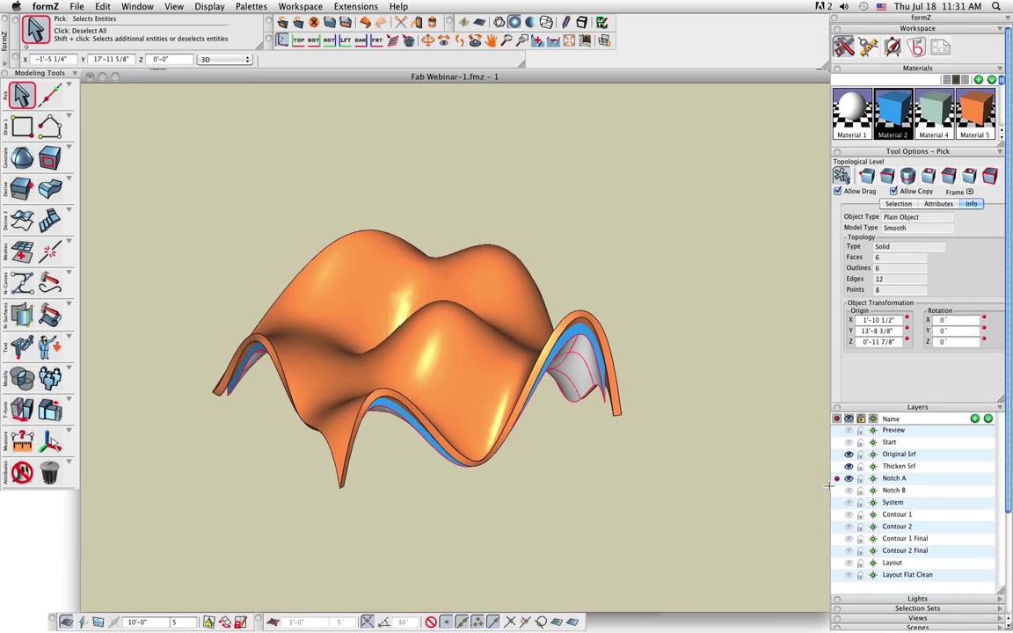
left_click(848, 467)
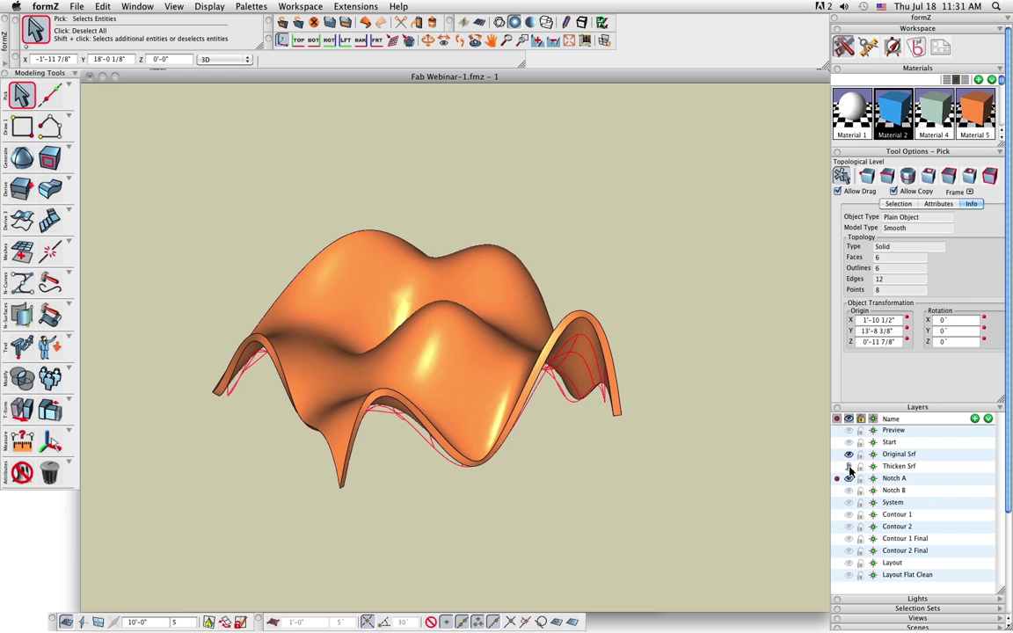
left_click(849, 467)
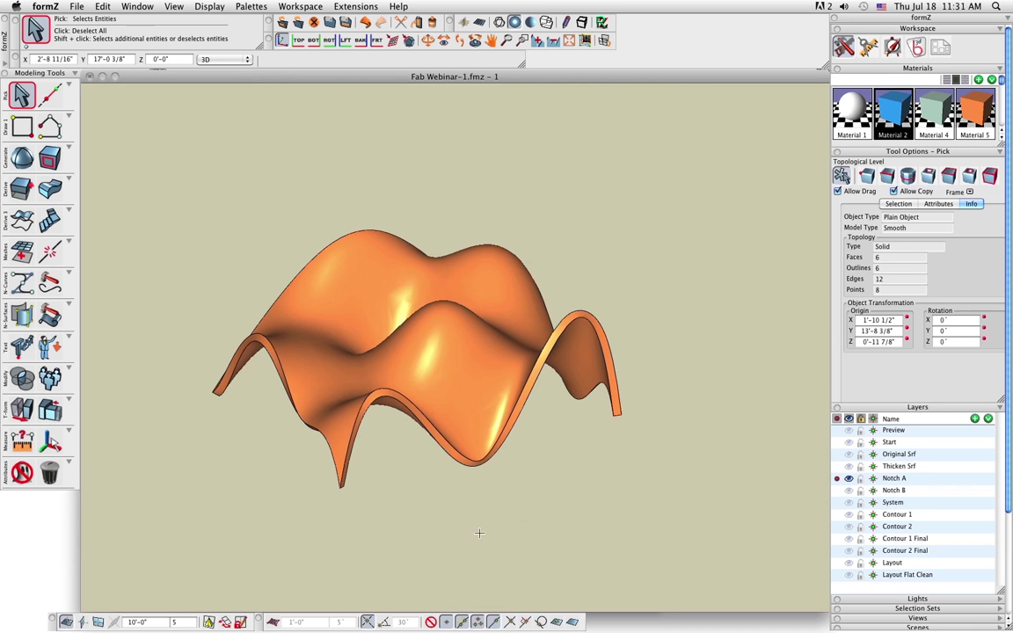
right_click(595, 413)
left_click(651, 603)
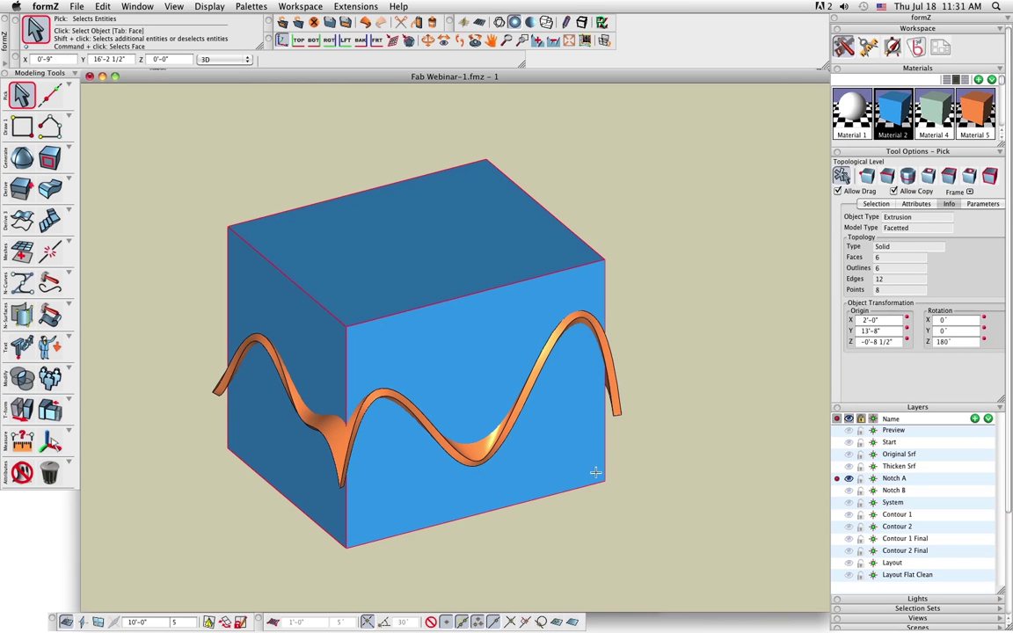
right_click(897, 481)
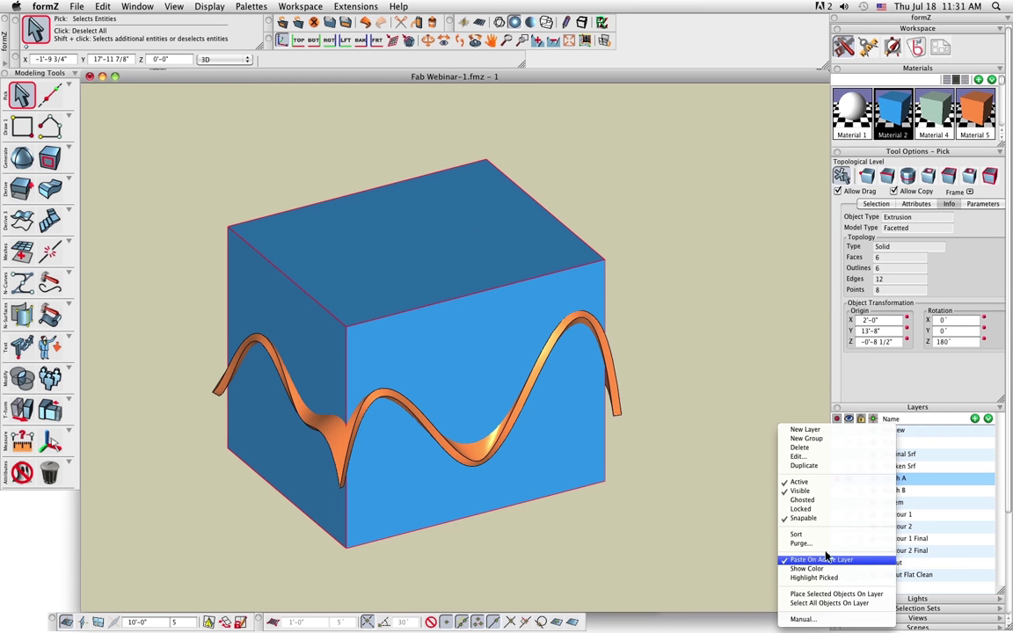
left_click(737, 475)
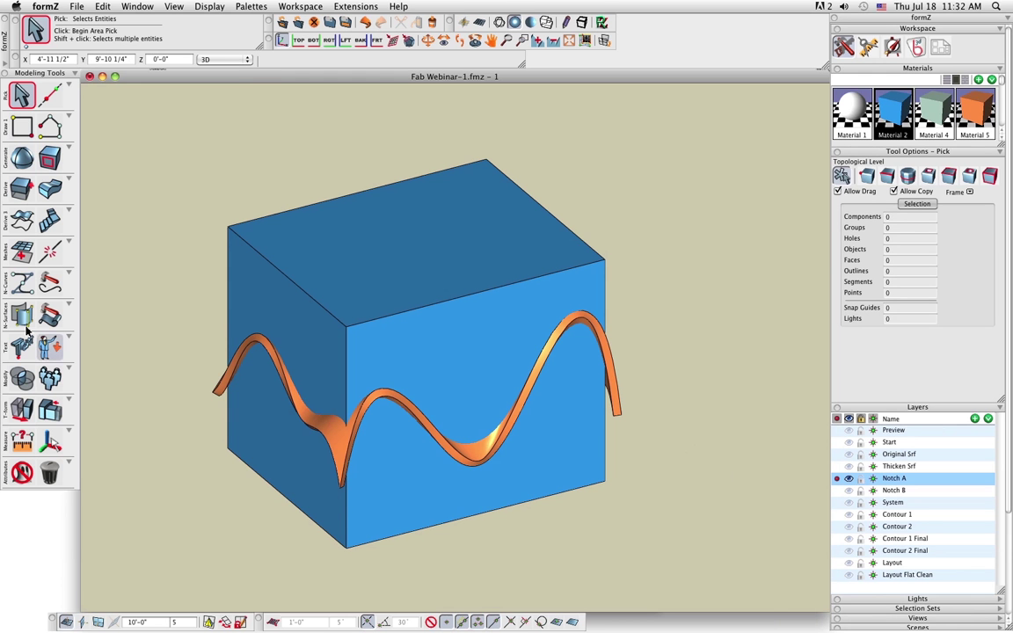
Intersect the pasted block with the orange surface on Notch A.
left_click(19, 384)
left_click(251, 282)
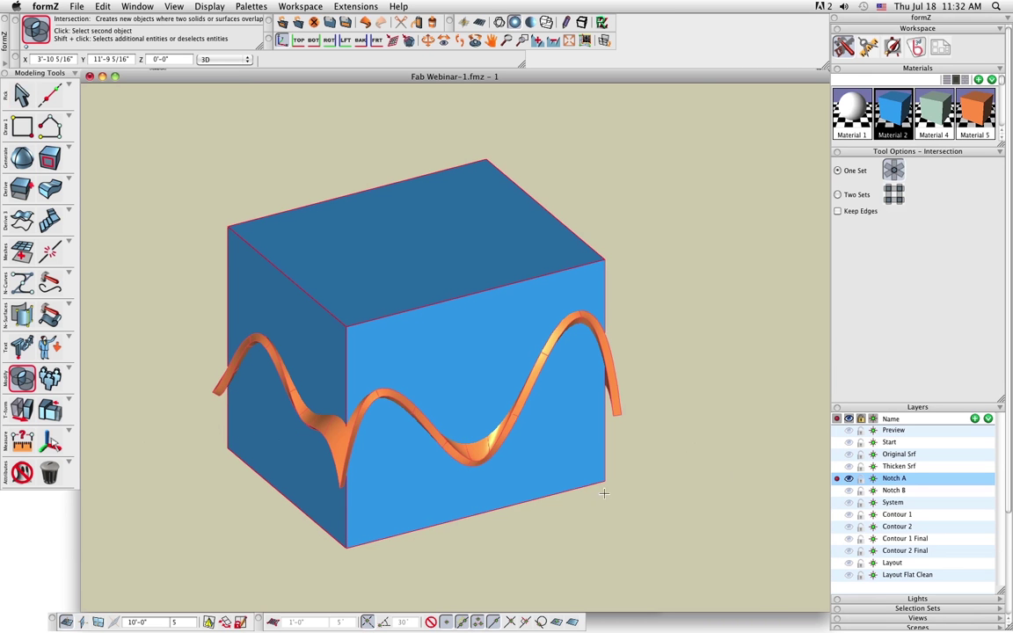
left_click(602, 250)
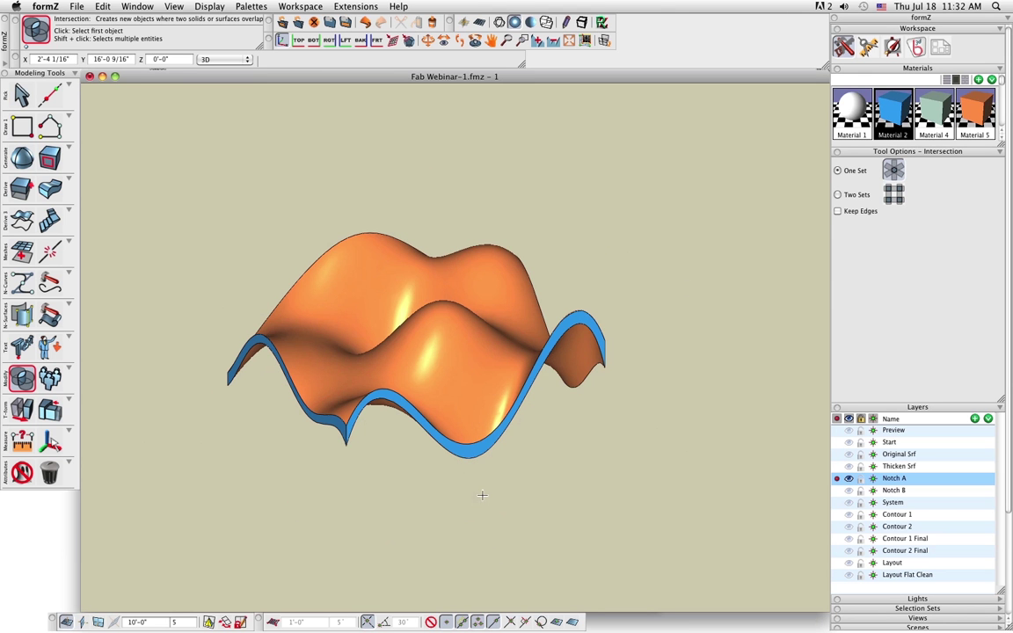
Make Notch B the active layer, hide Notch A, and paste the copied block onto it.
left_click(836, 490)
left_click(848, 477)
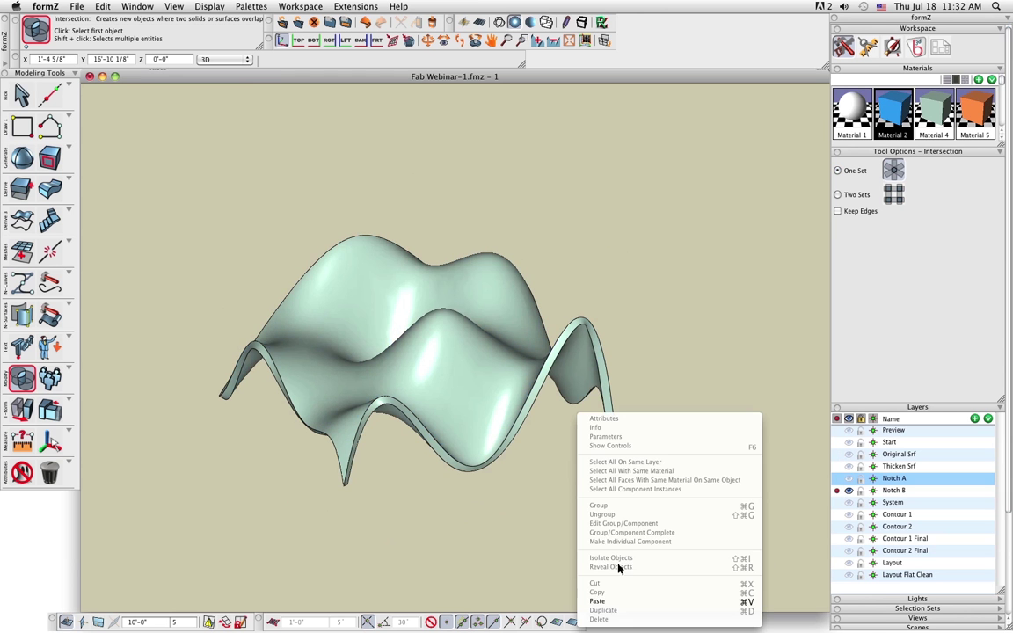
right_click(577, 413)
left_click(619, 601)
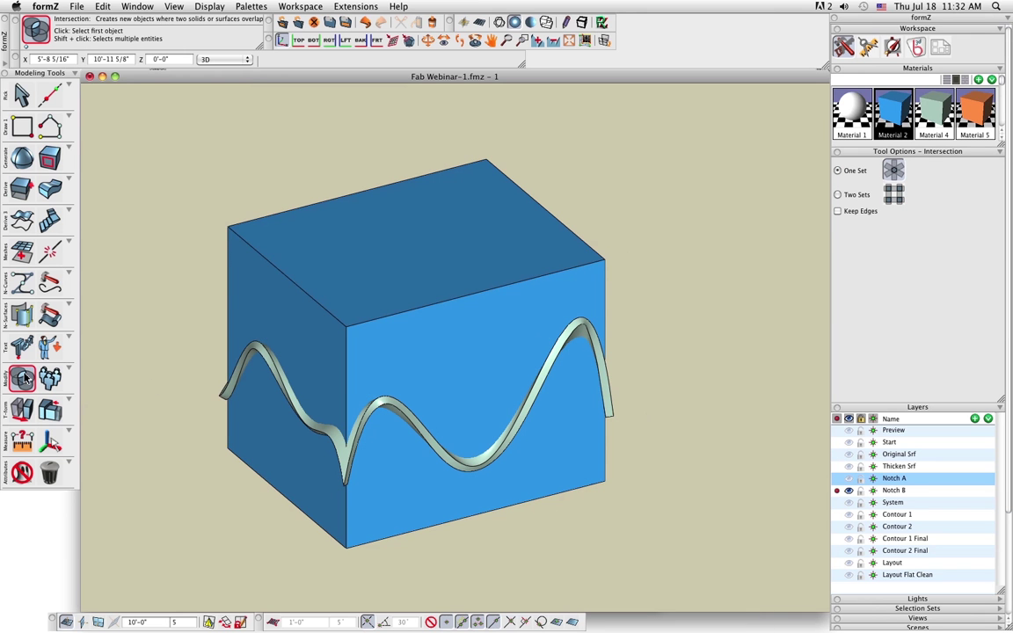
Intersect the pasted block with the green surface on Notch B.
left_click_drag(22, 378, 75, 409)
left_click(254, 284)
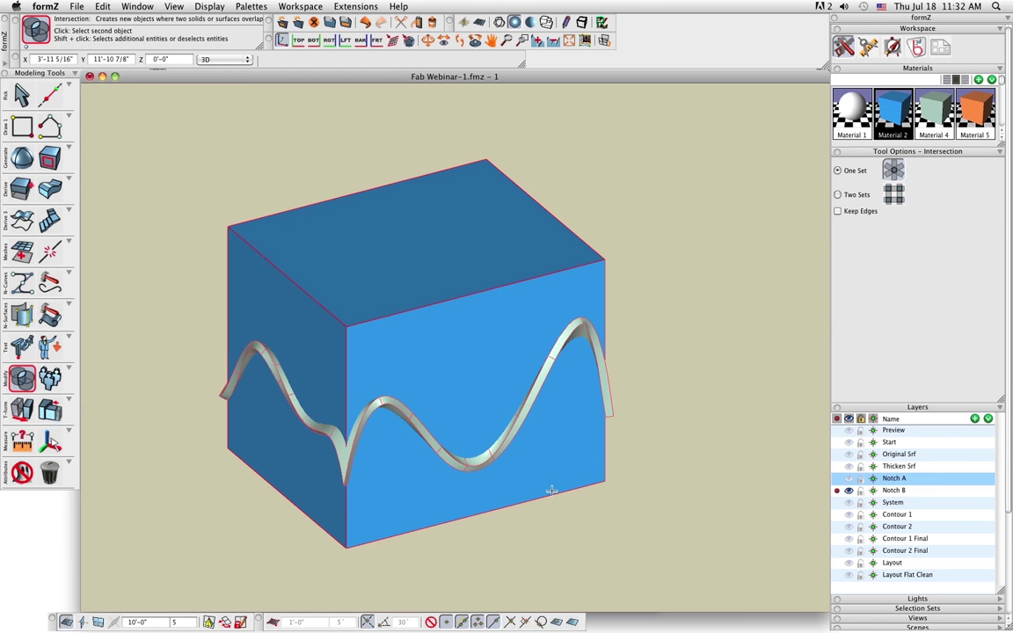
left_click(551, 490)
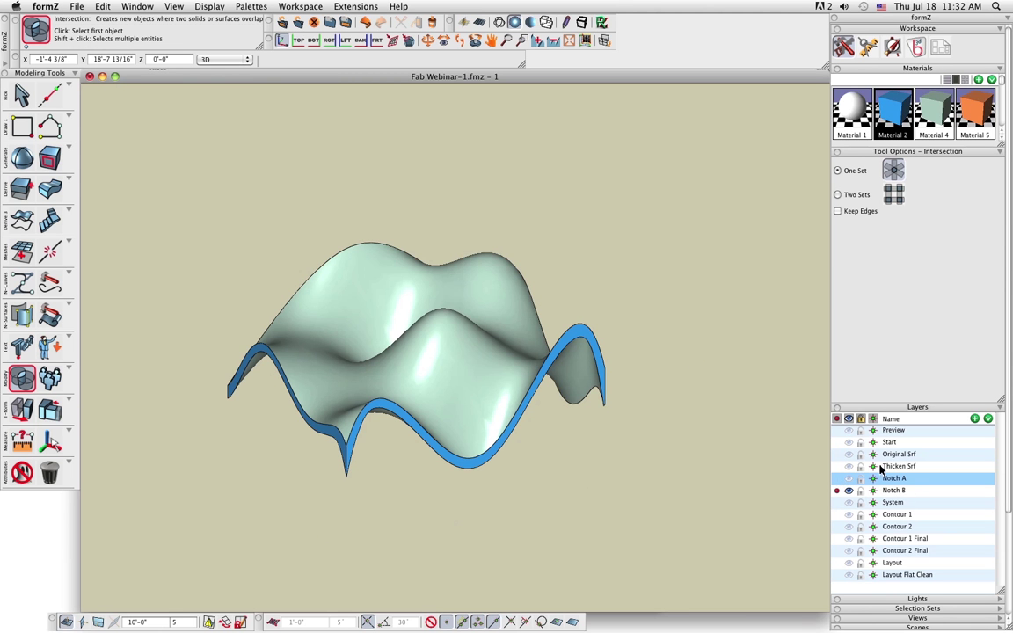
Make Thicken Srf the active and only visible layer, and unghost its trimmed surface.
left_click(836, 466)
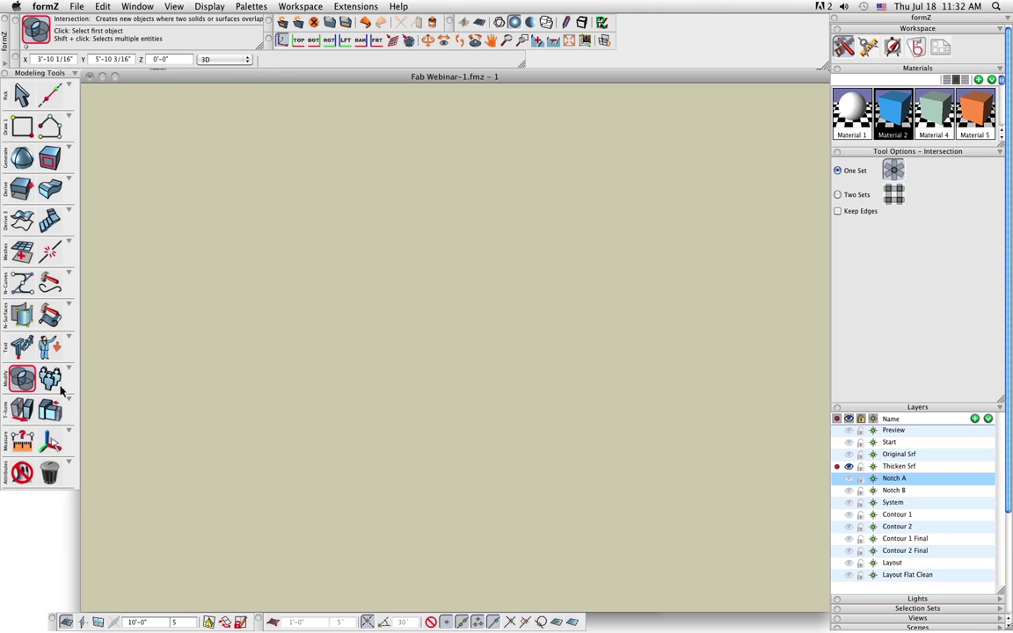
mouse_move(19, 479)
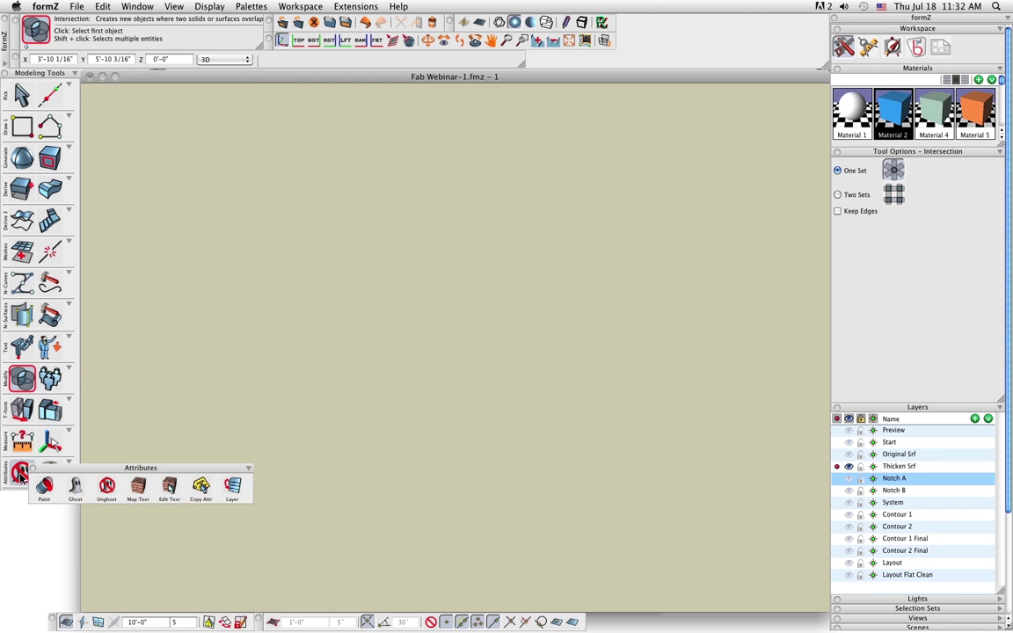
left_click(107, 487)
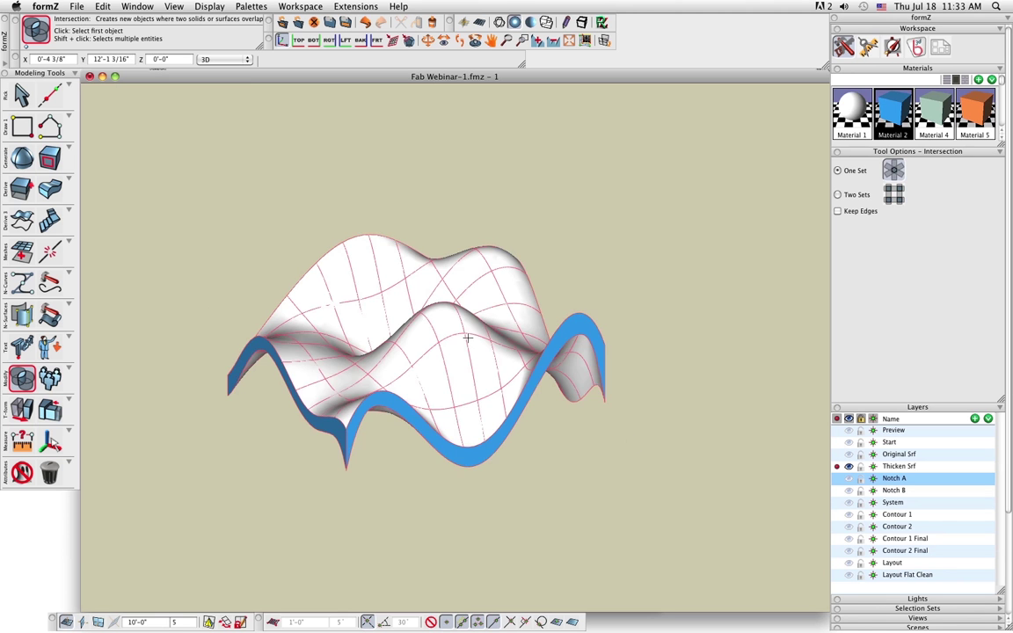
Activate Contour Sections with the YZ reference plane and display the reference grid around the trimmed thickened surface.
middle_click_drag(635, 447, 637, 507)
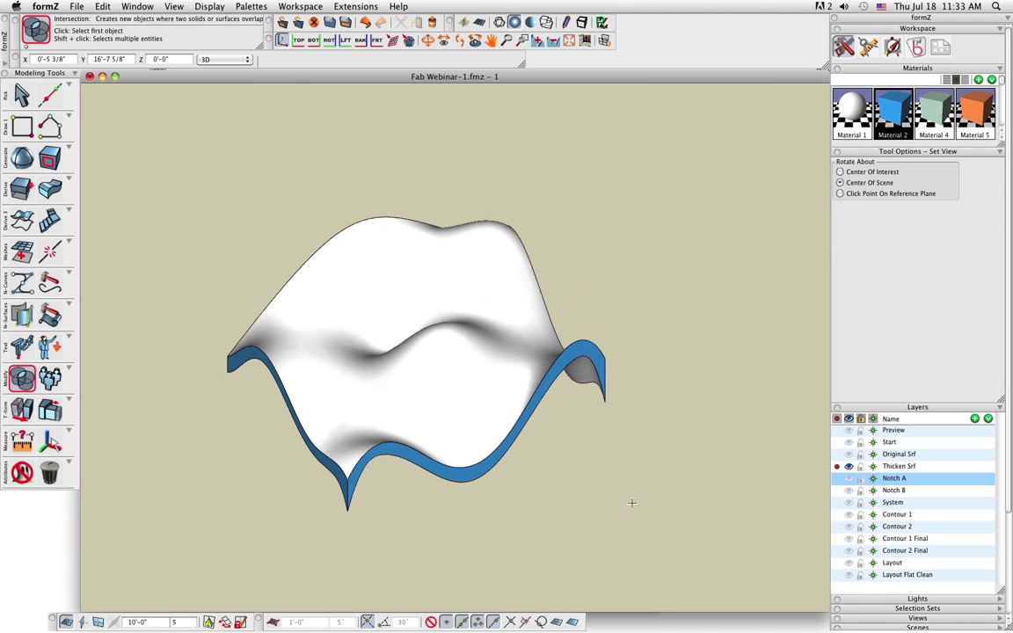
scroll(402, 478, "up", 3)
left_click(14, 384)
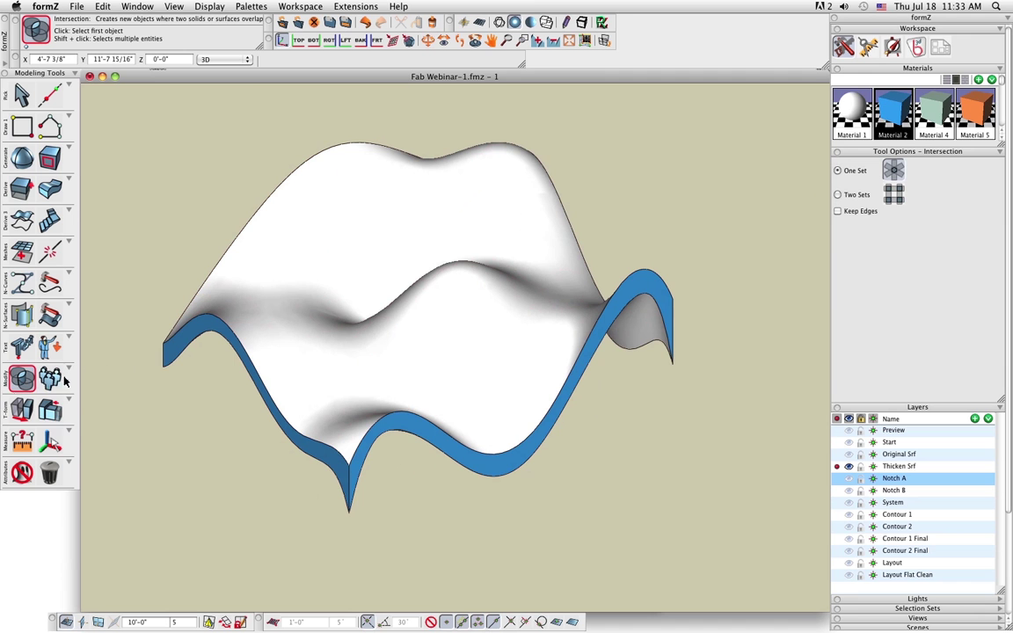
left_click(17, 385)
left_click(180, 353)
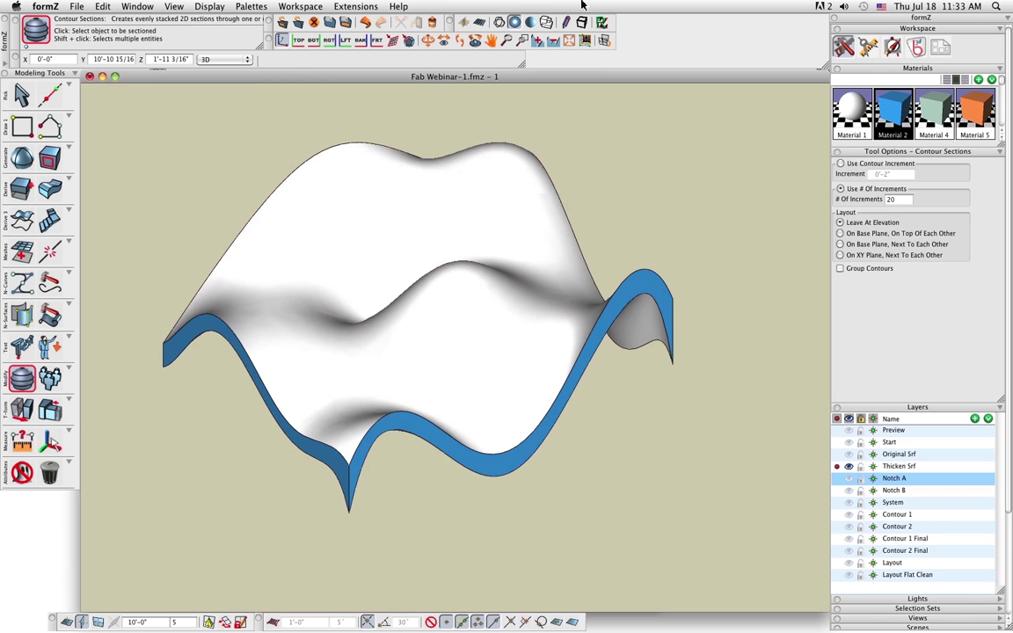
left_click(483, 23)
scroll(550, 340, "down", 5)
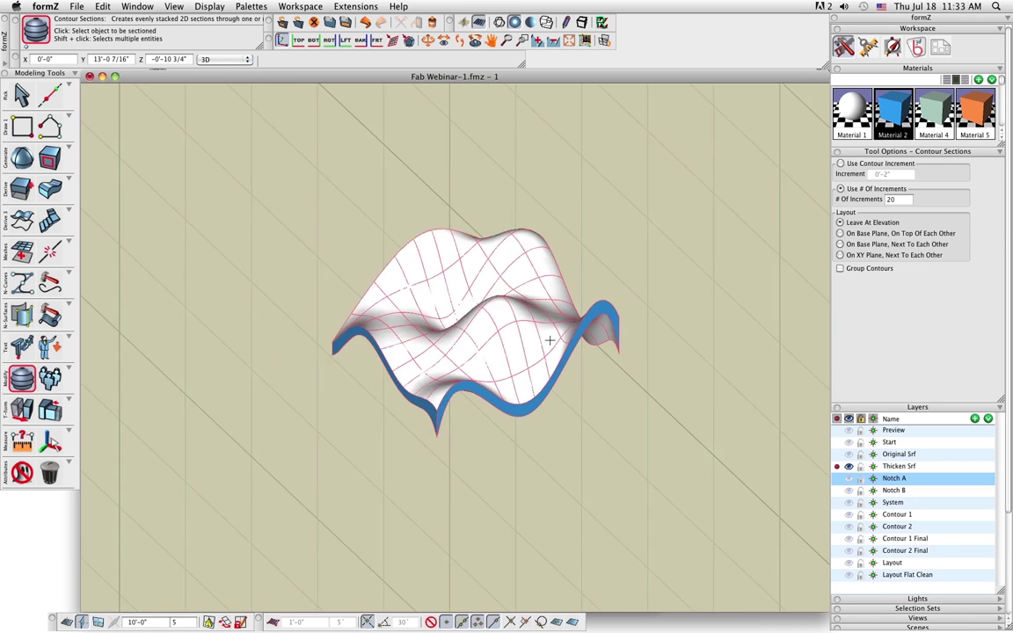
middle_click_drag(550, 340, 515, 387)
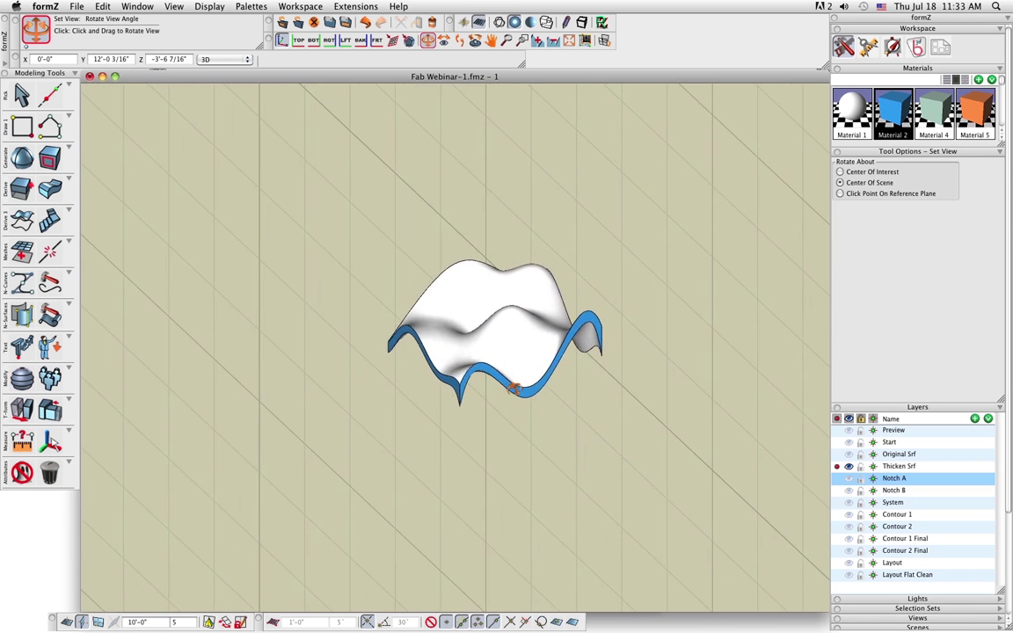
scroll(489, 309, "up", 5)
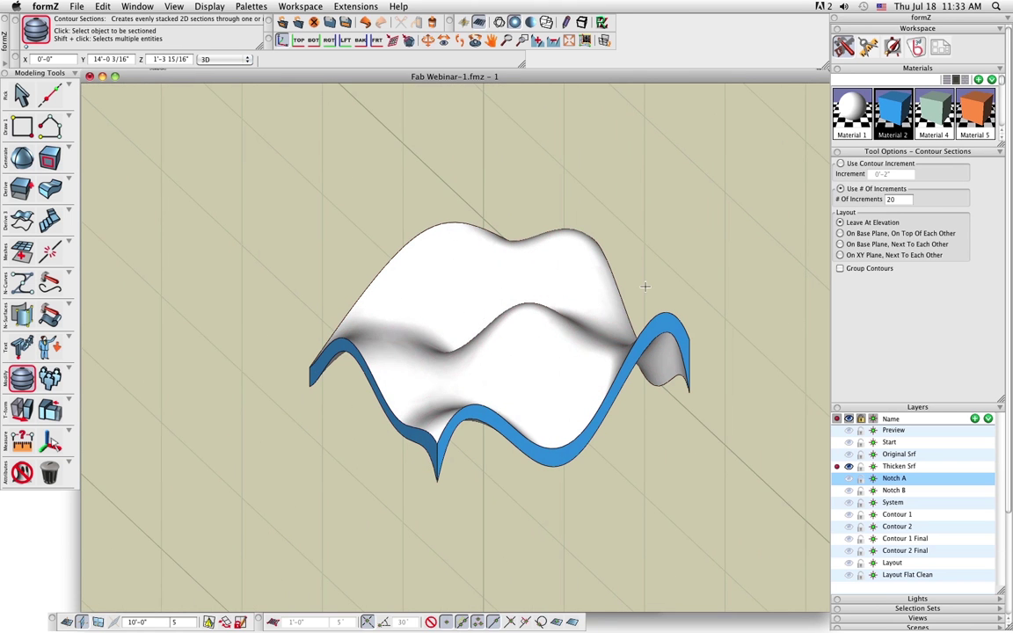
Switch to the ZX reference plane and create contour sections through the thickened surface using 20 increments, left at elevation.
left_click(98, 622)
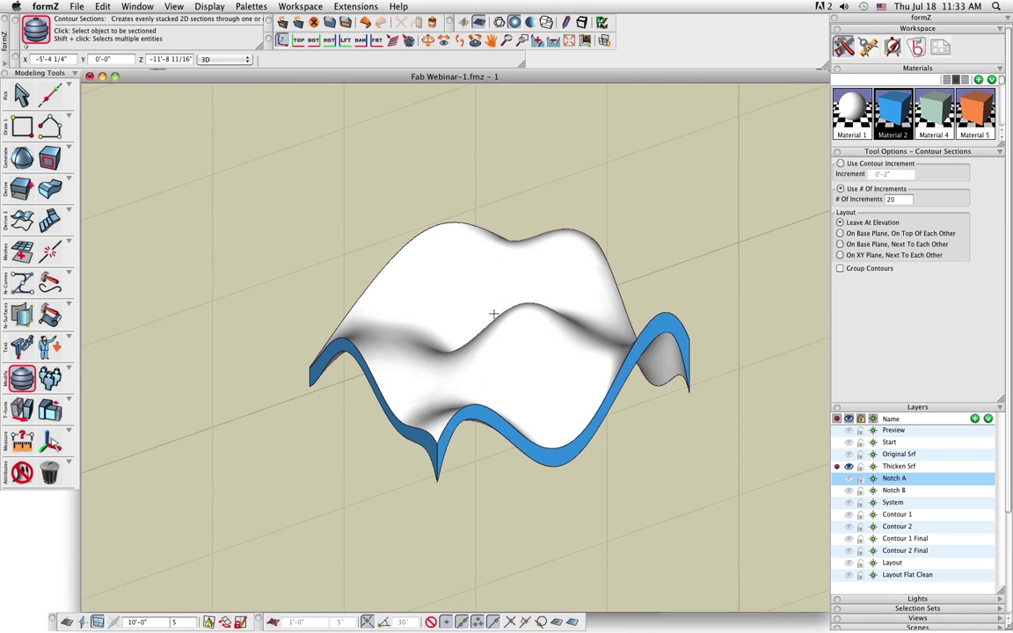
scroll(502, 360, "down", 5)
middle_click_drag(476, 368, 330, 395)
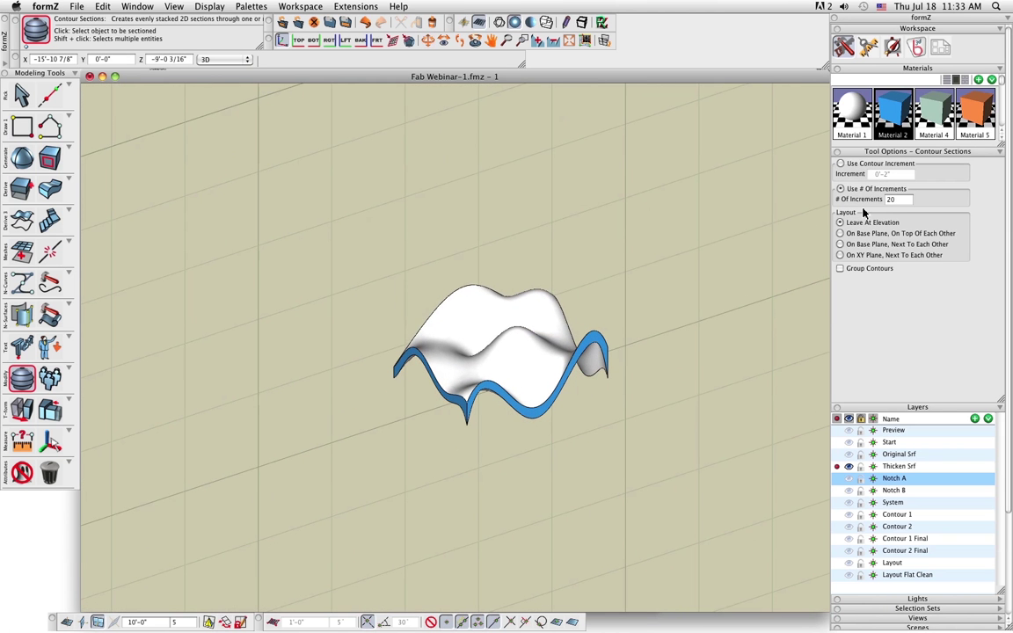
left_click(890, 199)
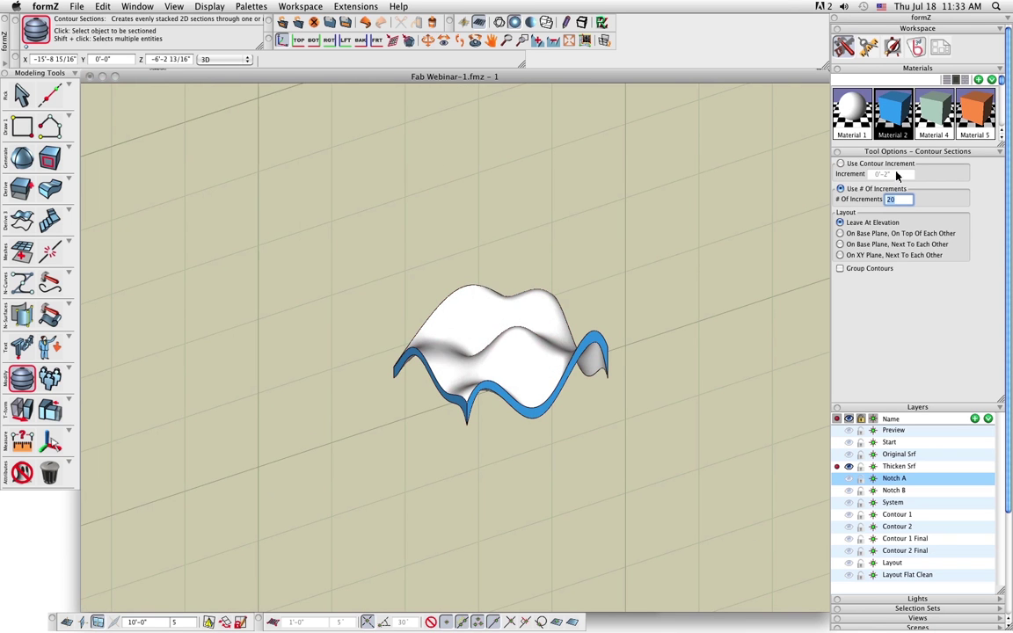
left_click(841, 165)
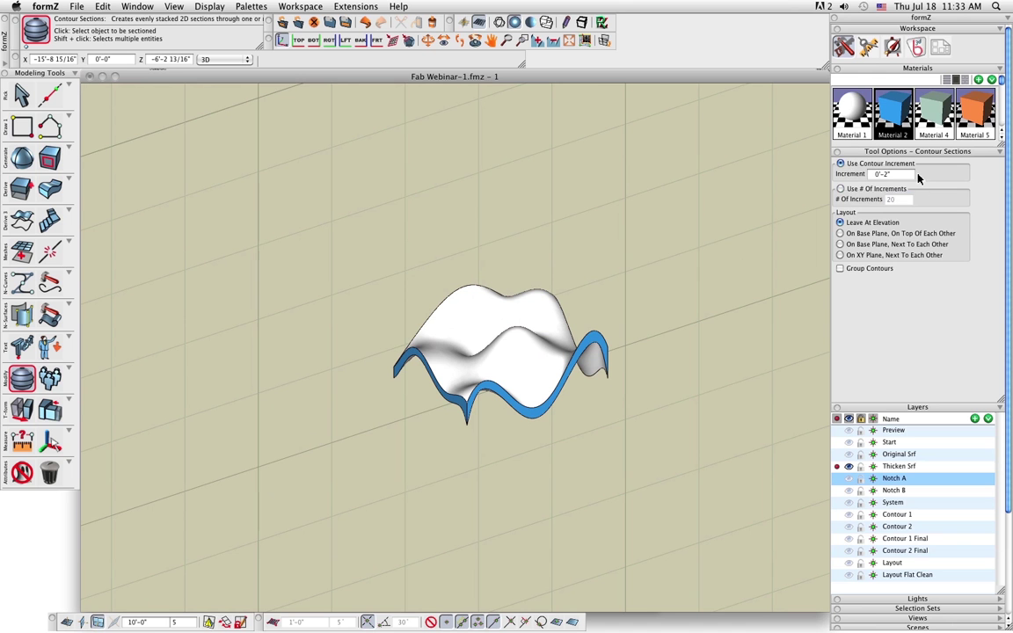
left_click(840, 190)
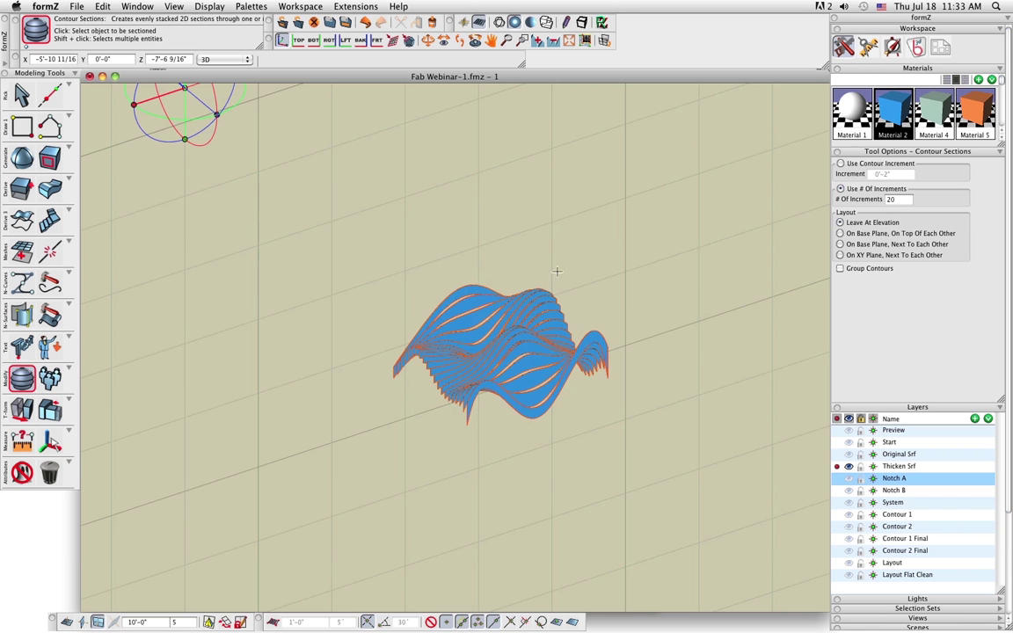
Cut all the blue contour sections from Thicken Srf and paste them onto the Contour 1 layer.
scroll(555, 271, "up", 5)
left_click(22, 94)
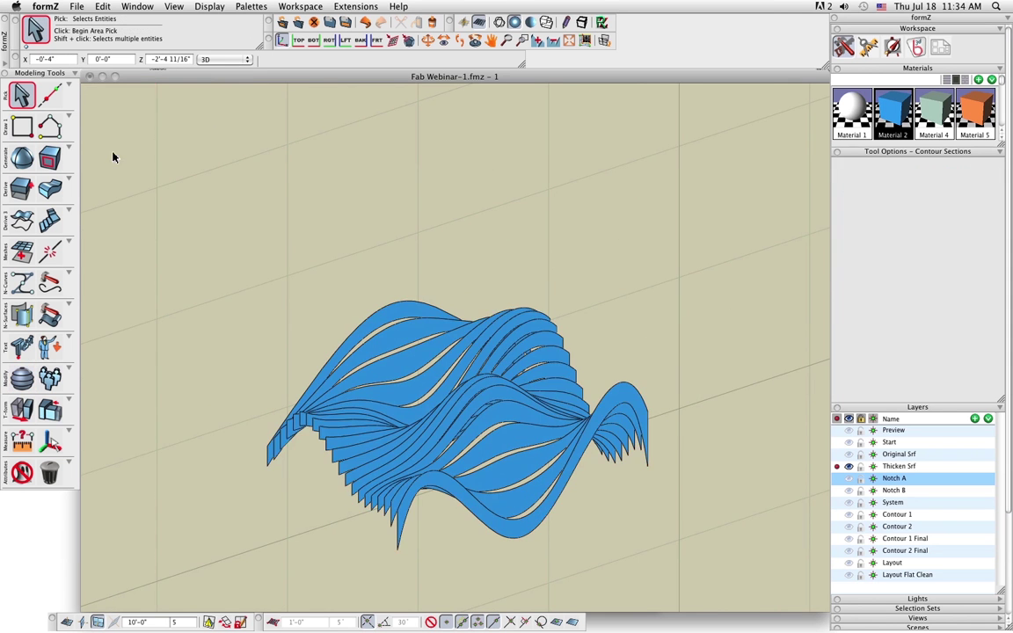
scroll(238, 250, "down", 2)
left_click_drag(195, 227, 594, 453)
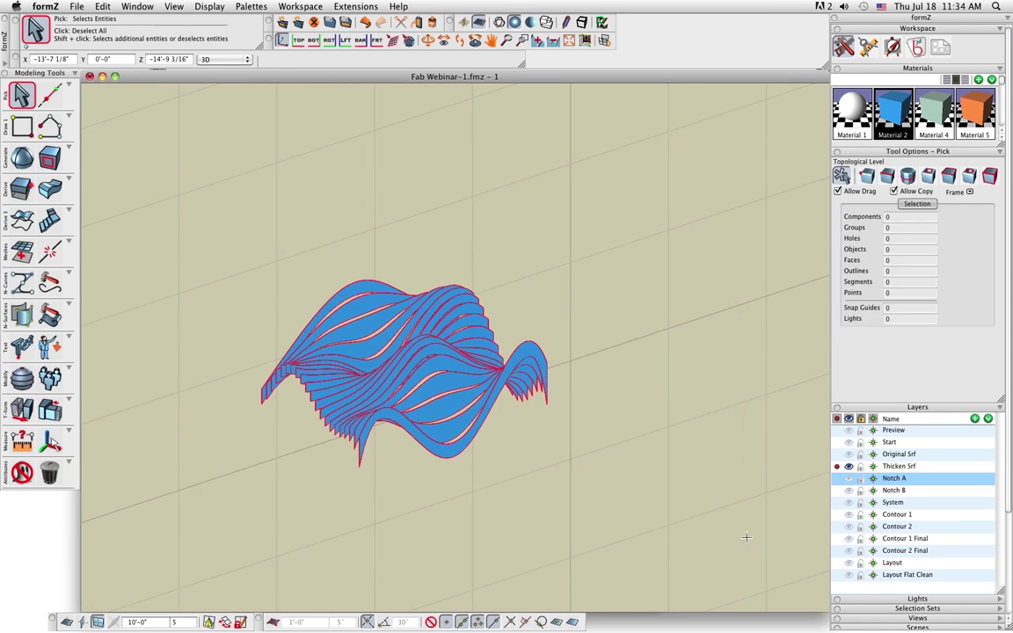
key("Delete")
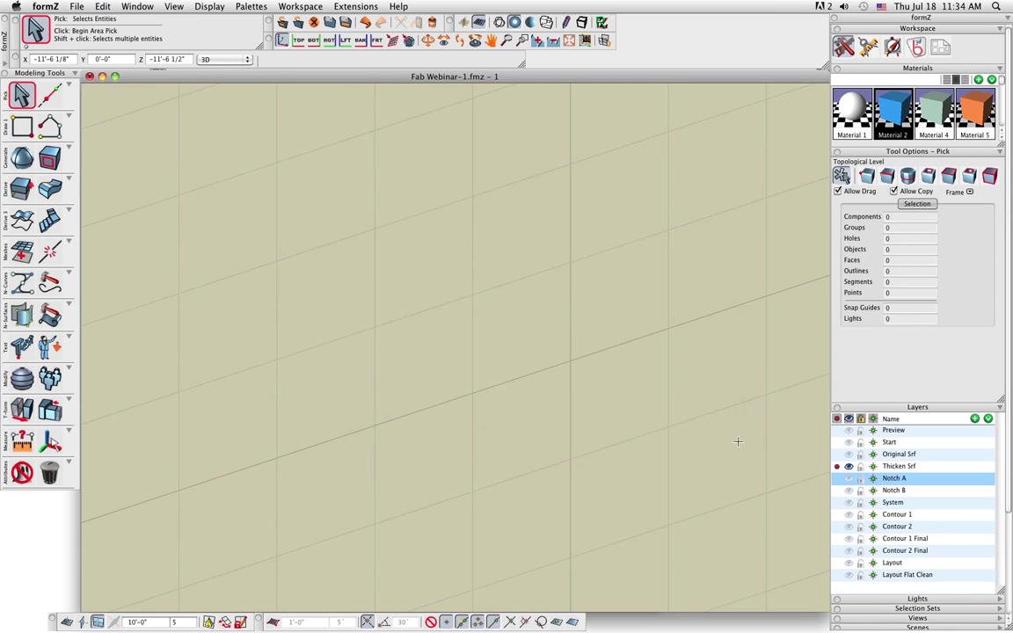
left_click(839, 519)
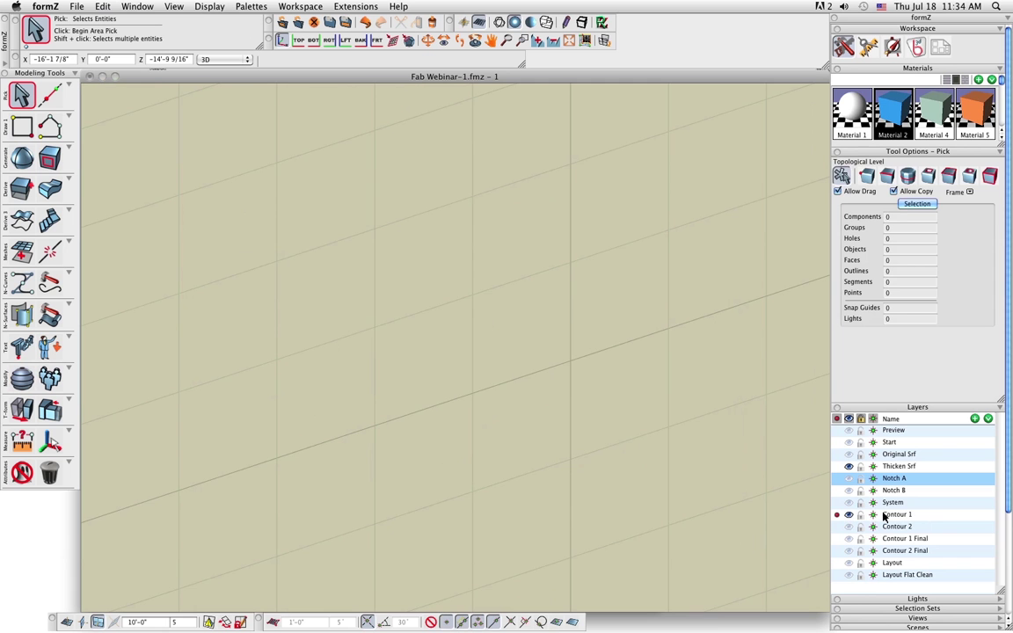
right_click(527, 478)
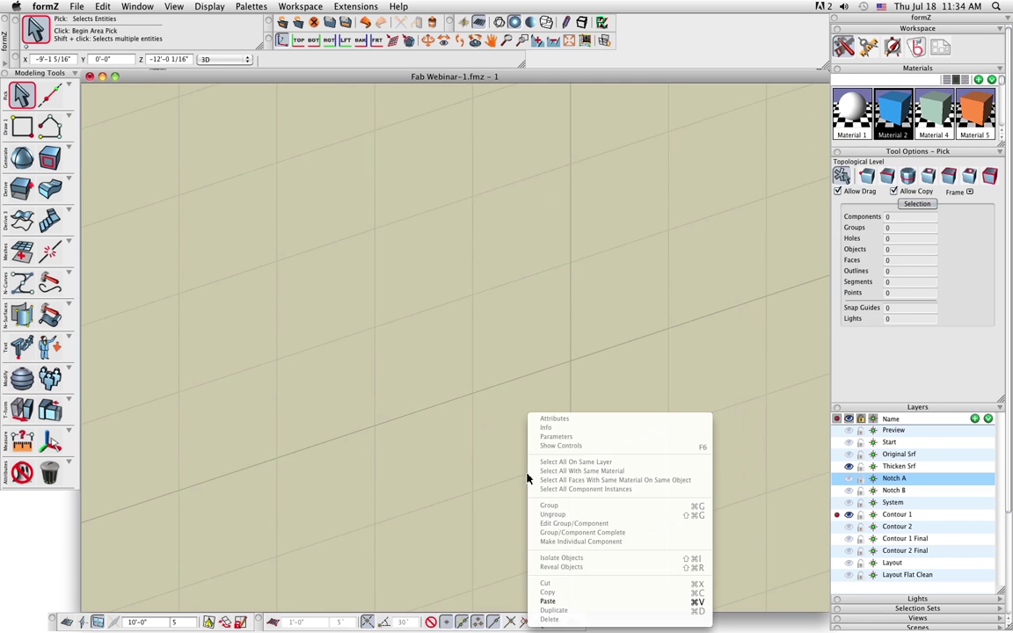
left_click(577, 603)
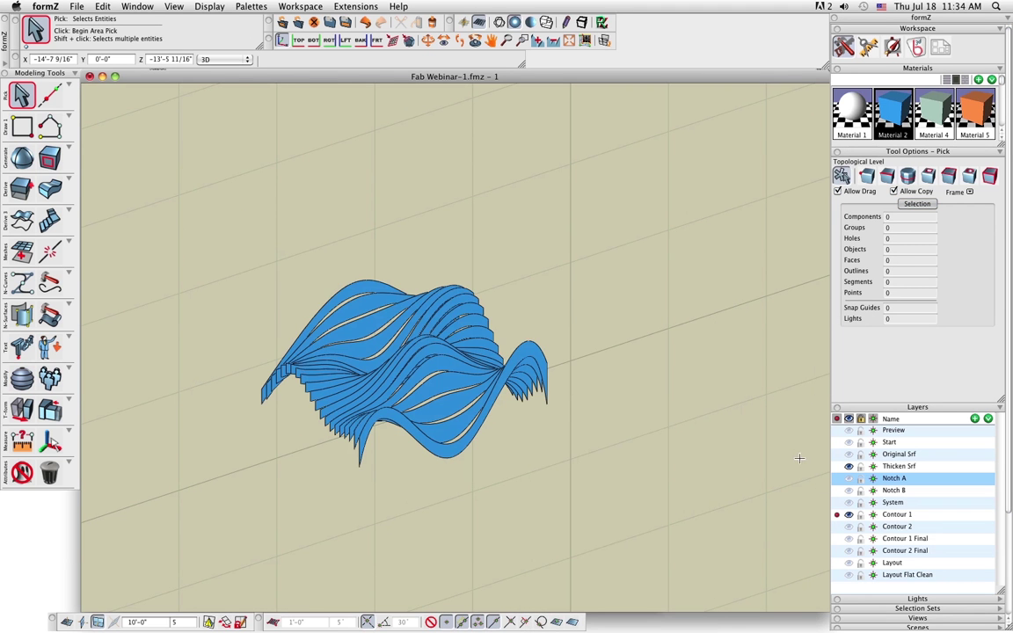
Make Thicken Srf the active layer again, hide Contour 1, and unghost the trimmed thickened surface.
left_click(842, 477)
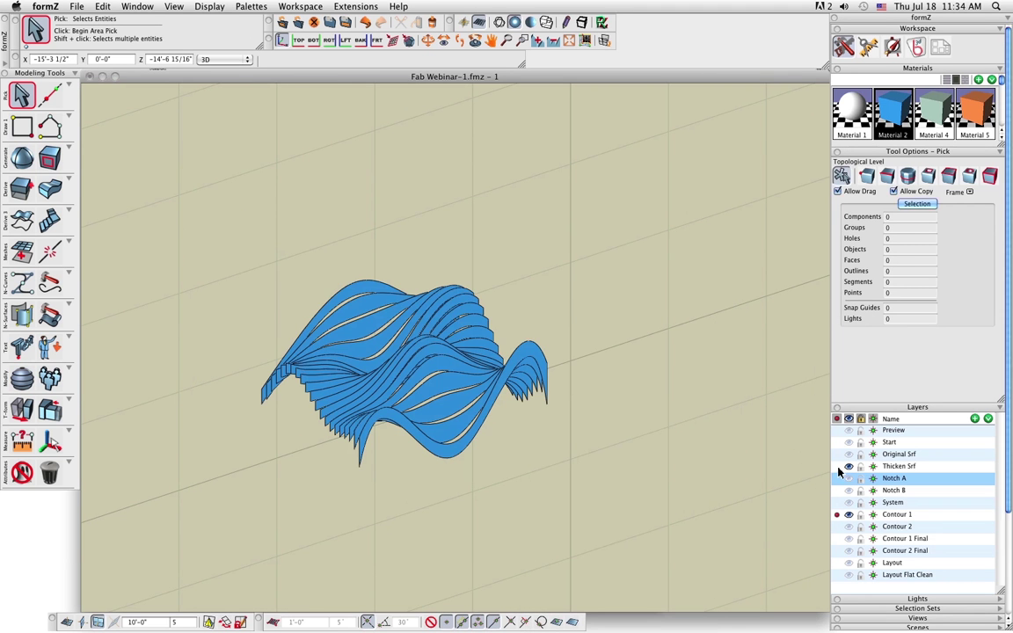
left_click(848, 517)
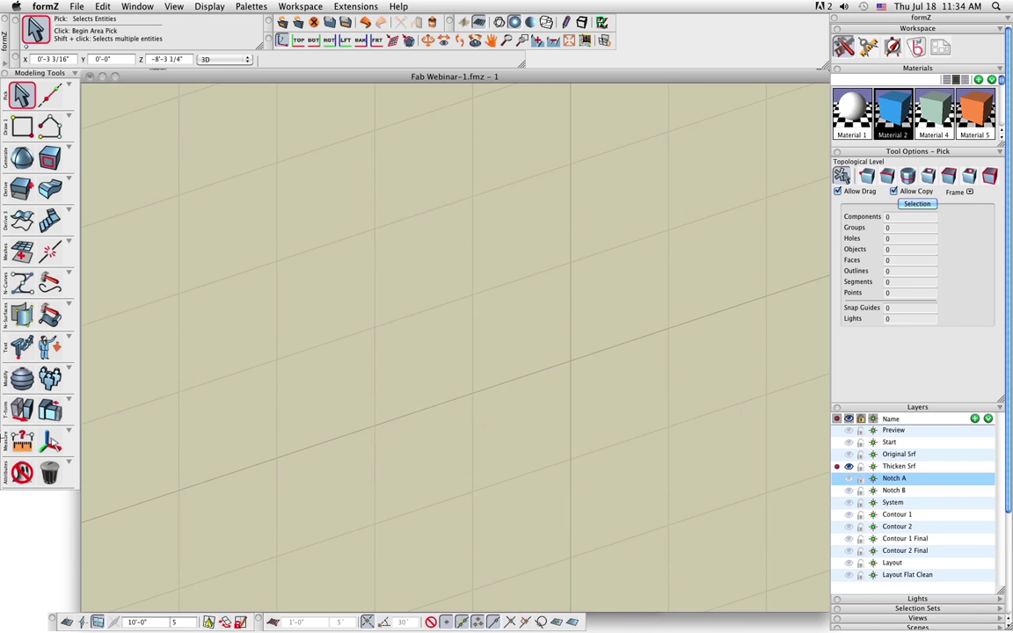
left_click(22, 473)
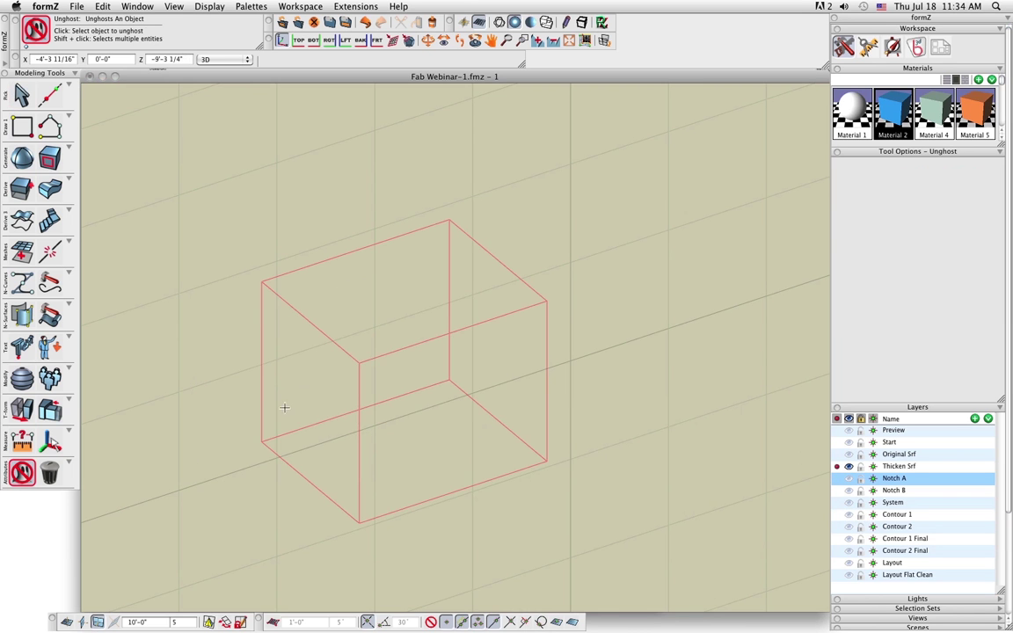
left_click(248, 387)
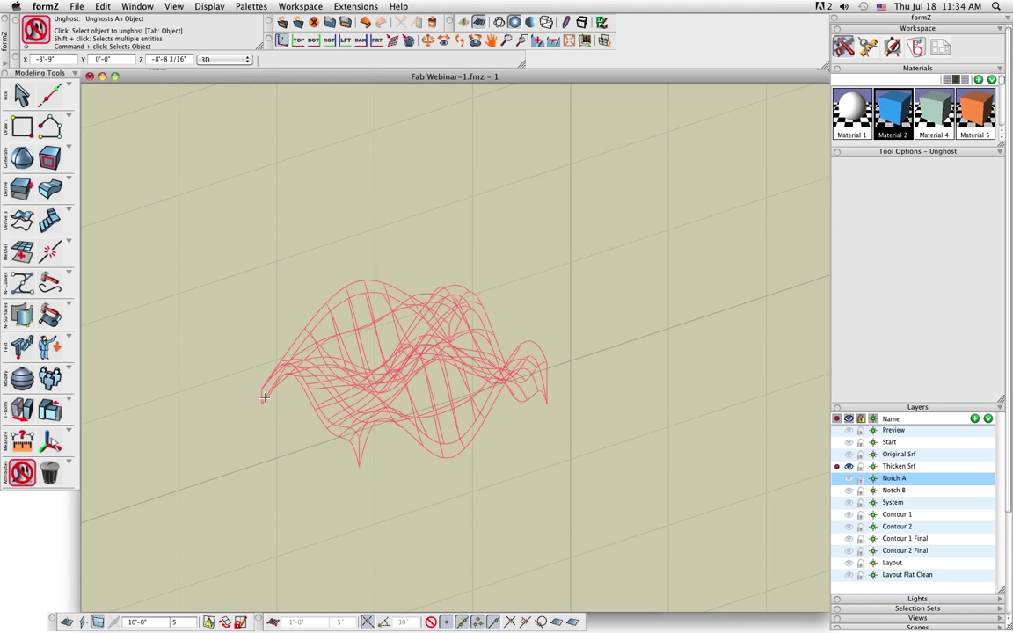
left_click(264, 397)
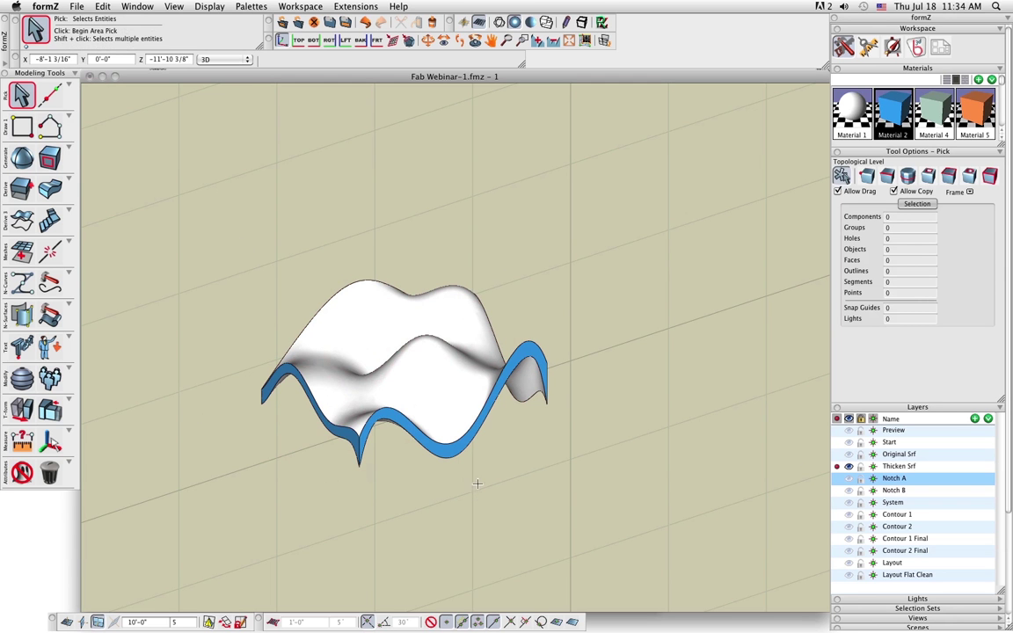
Switch to the YZ reference plane and create contour sections through the thickened surface in Material 1, using 20 increments left at elevation.
left_click(80, 622)
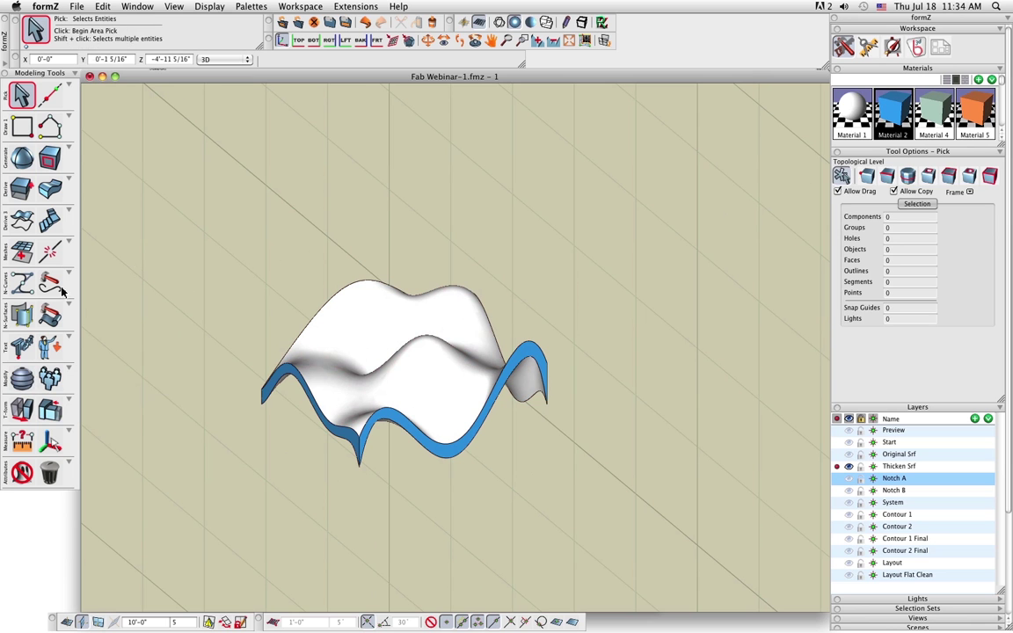
left_click(22, 378)
left_click(837, 130)
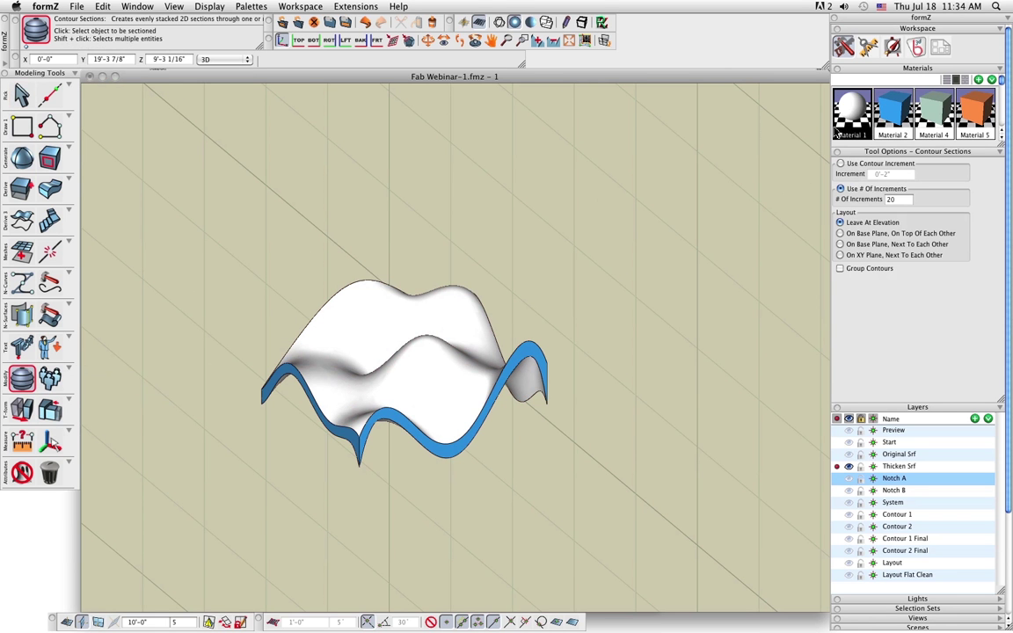
double_click(903, 200)
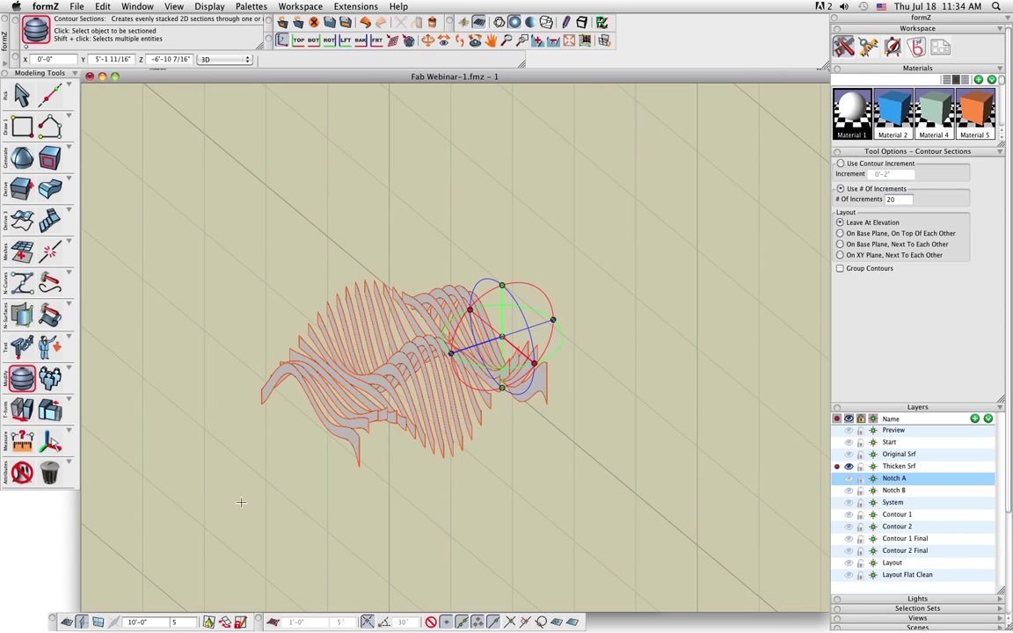
Cut all the grey contour sections from Thicken Srf and paste them onto the Contour 2 layer.
left_click(22, 94)
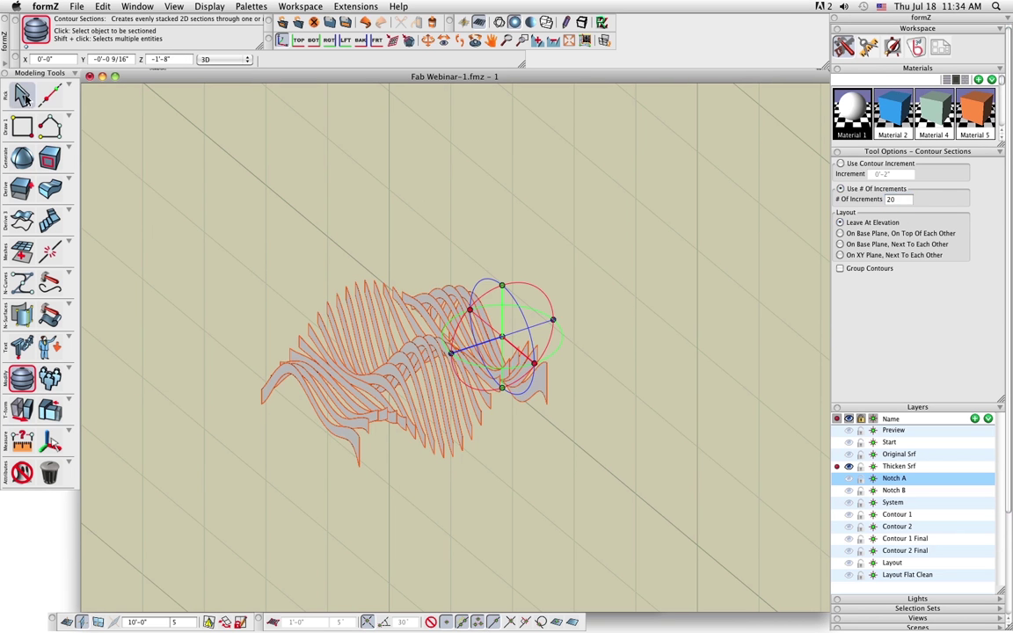
middle_click_drag(310, 392, 258, 336)
left_click(14, 87)
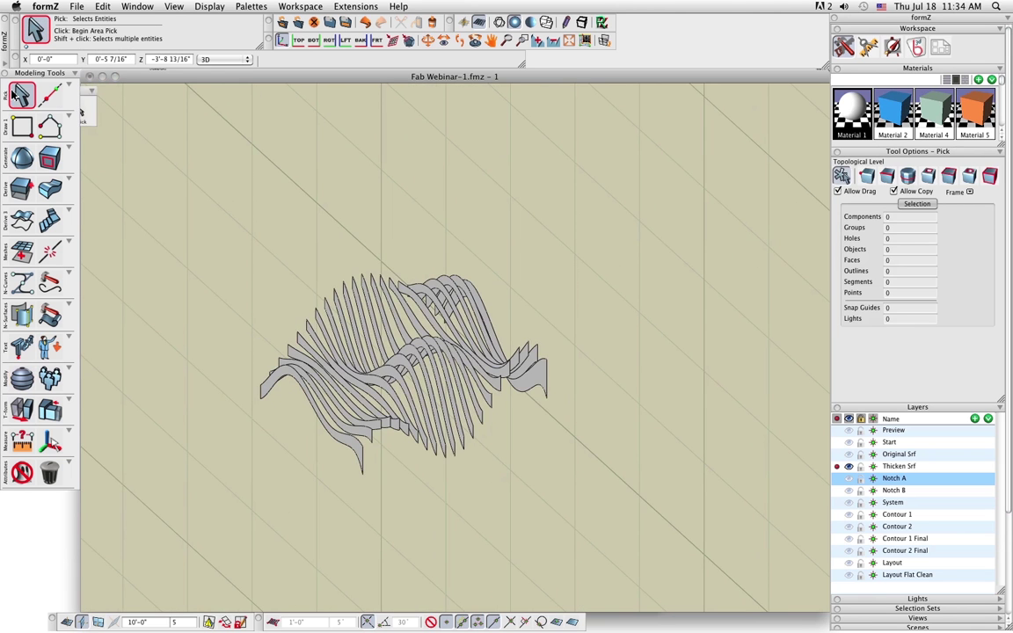
left_click_drag(220, 218, 567, 466)
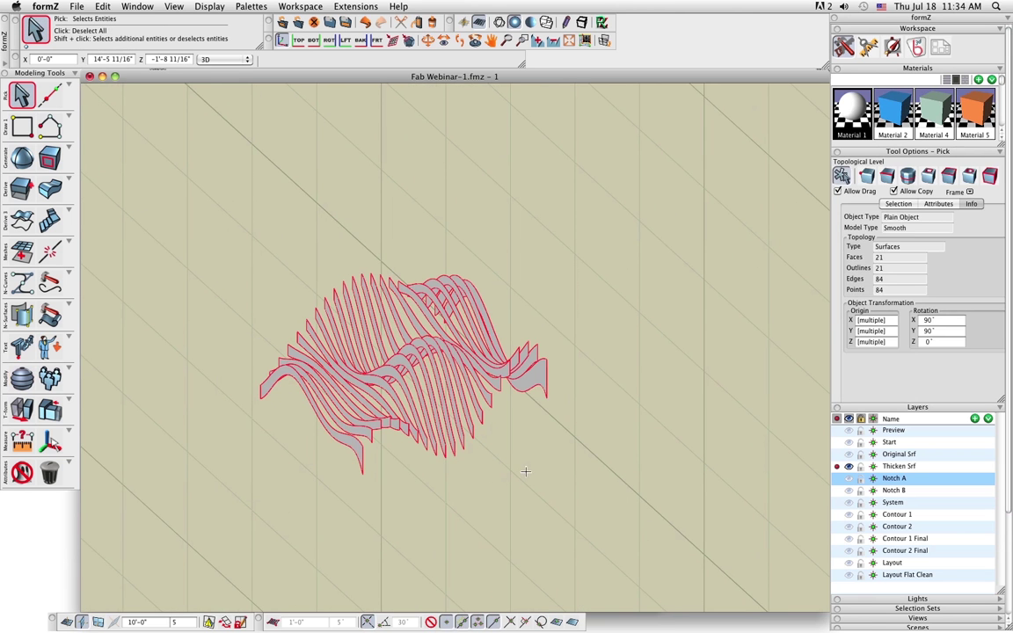
key("Delete")
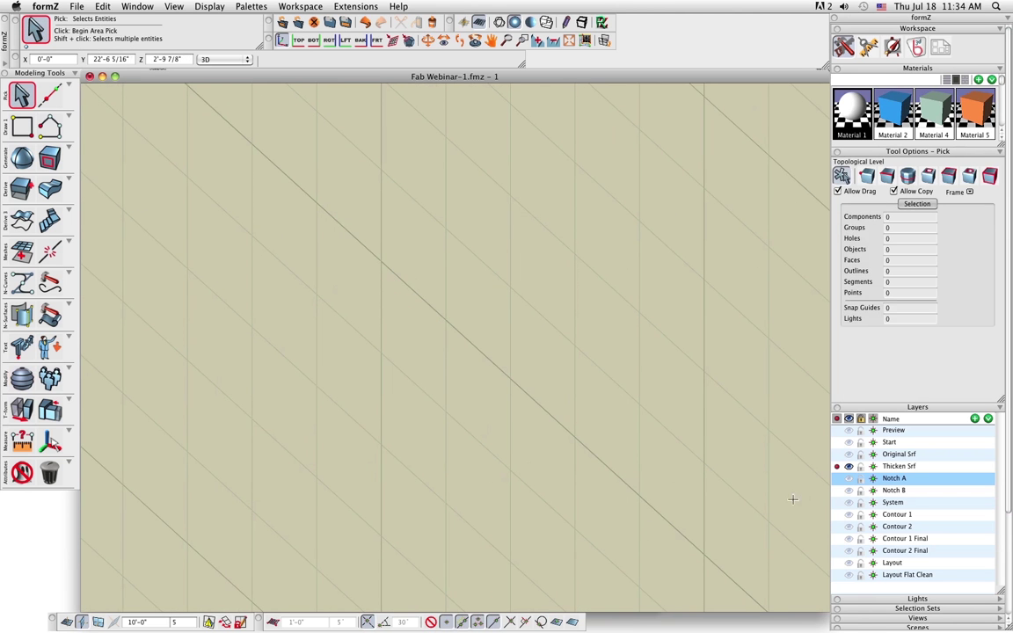
left_click(837, 525)
right_click(558, 460)
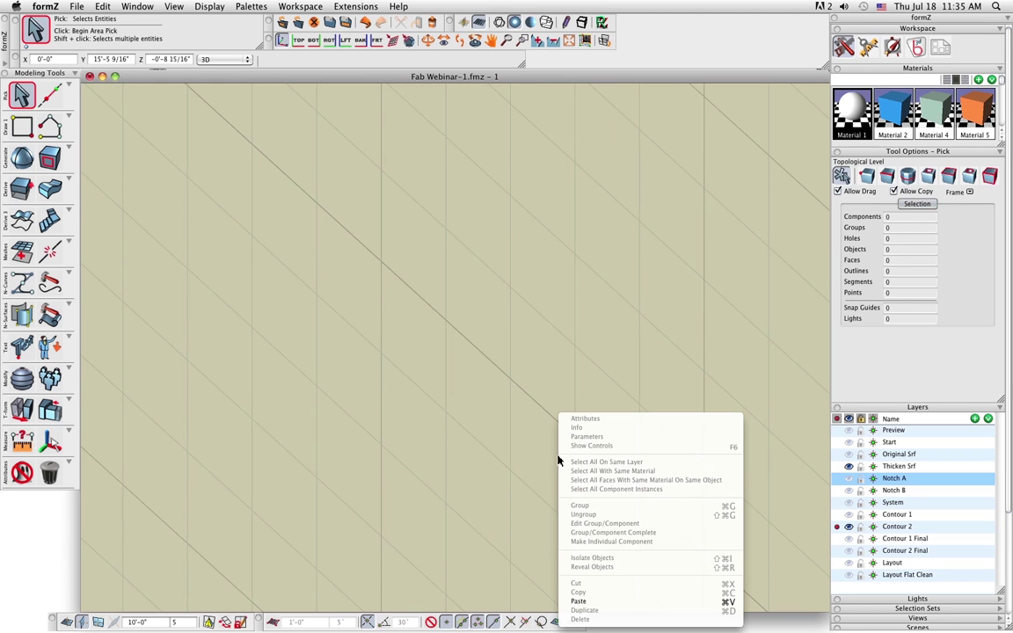
left_click(610, 601)
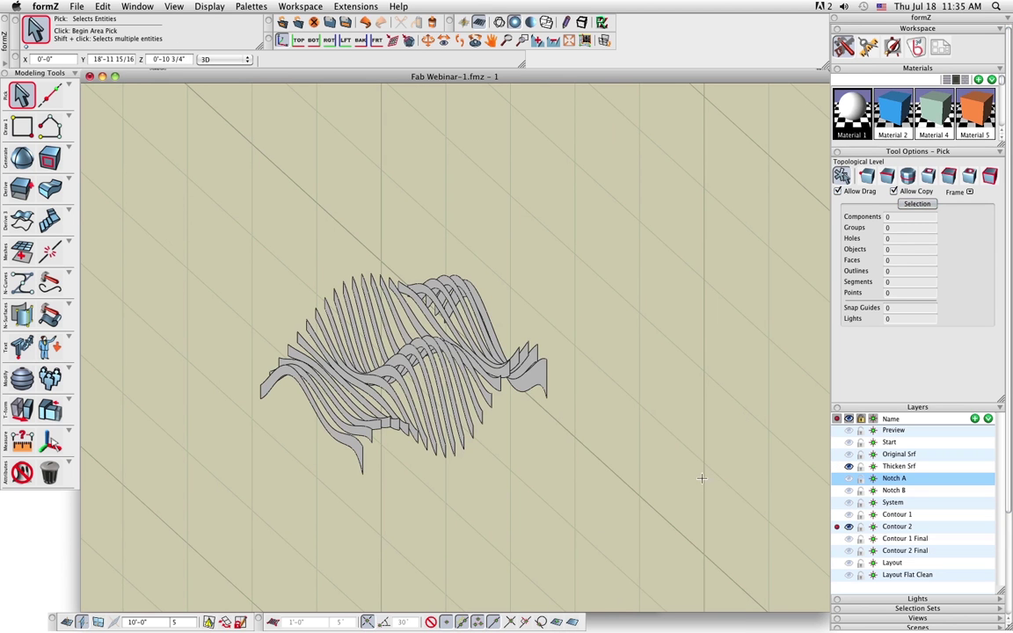
Make Contour 1 the active layer and display it together with Contour 2.
left_click(838, 514)
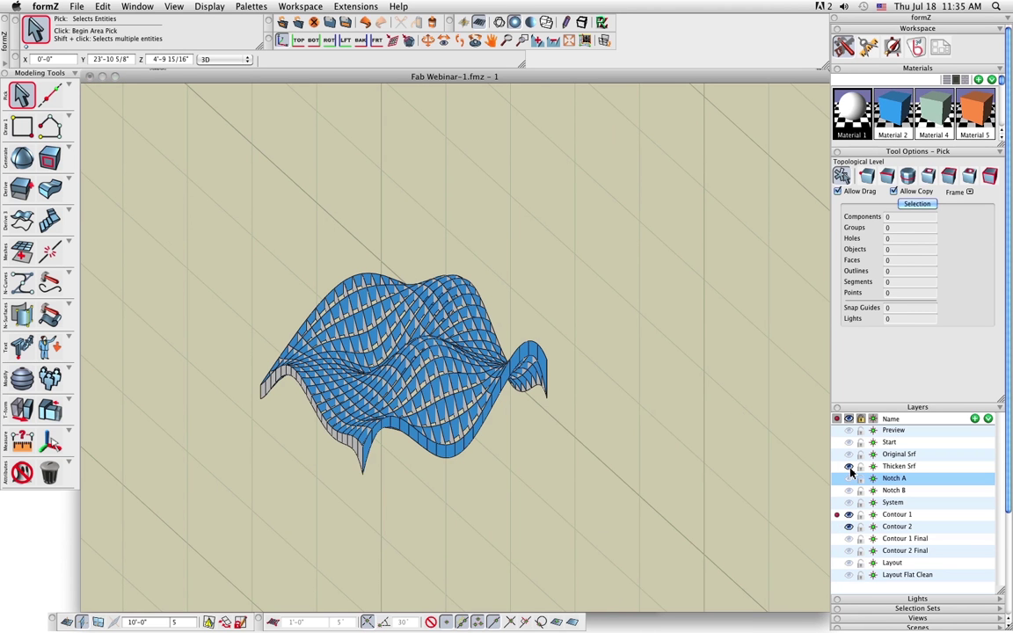
mouse_move(530, 466)
middle_mouse_down()
mouse_move(658, 473)
mouse_move(581, 483)
mouse_move(530, 466)
middle_mouse_up()
scroll(326, 385, "up", 3)
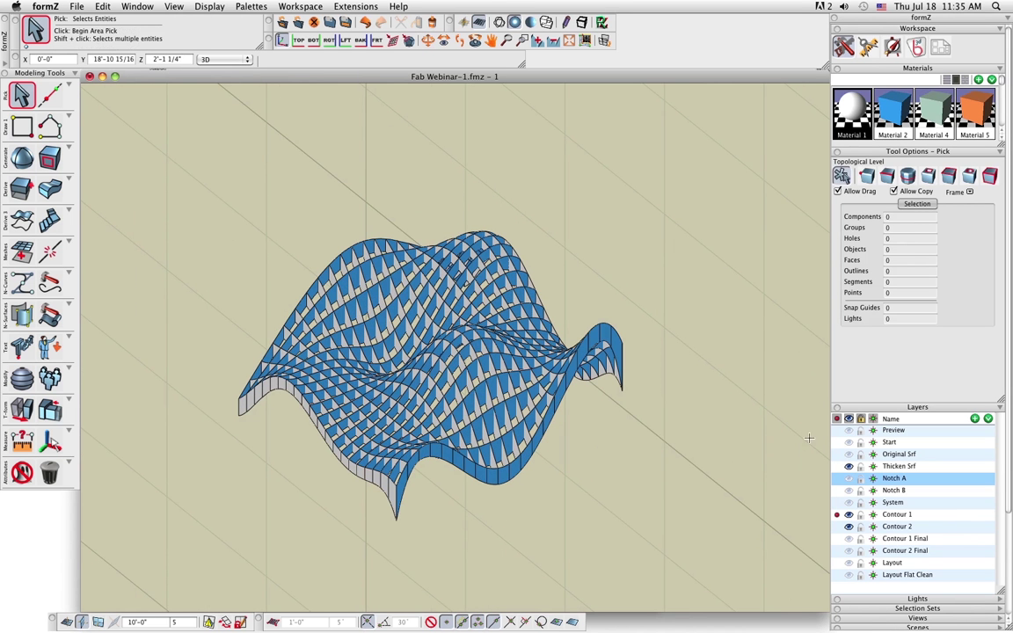
Unghost the thickened surface on Thicken Srf so it is displayed over both sets of contour sections.
left_click(847, 467)
left_click(22, 472)
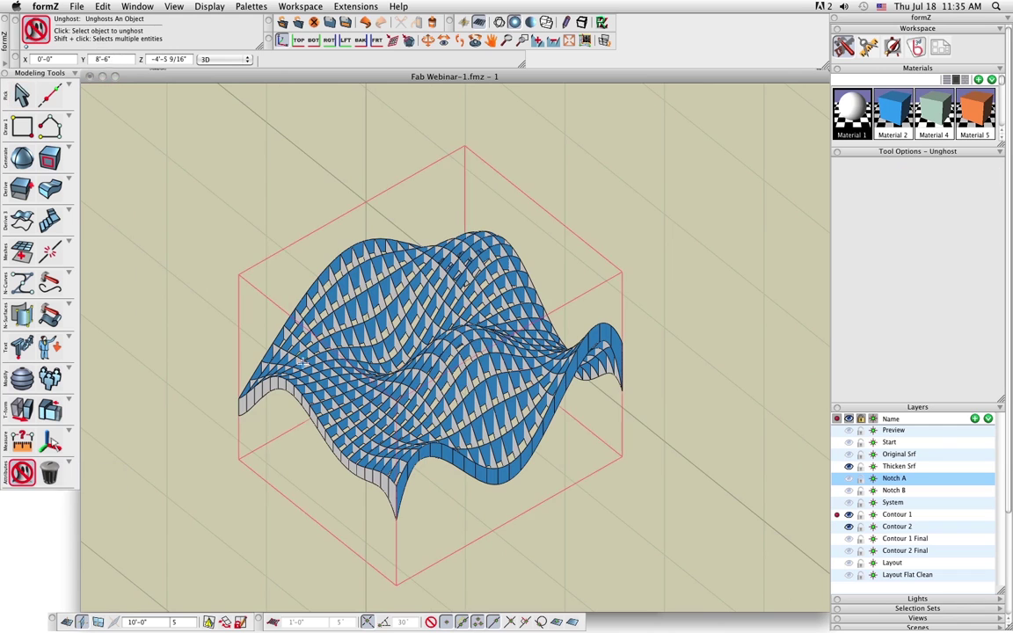
left_click(301, 359)
left_click(302, 356)
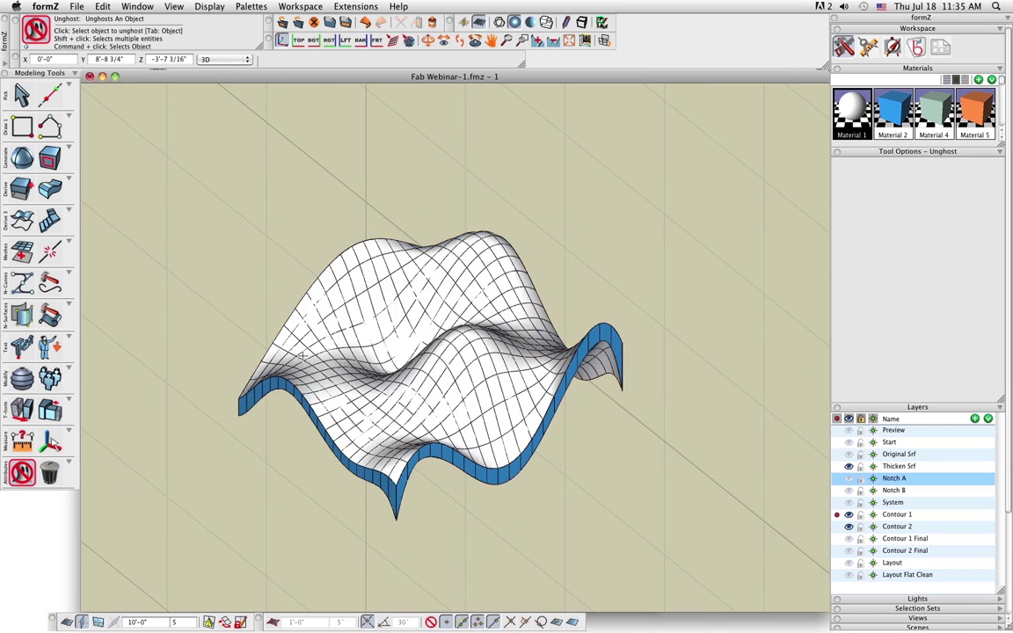
mouse_move(646, 410)
middle_mouse_down()
mouse_move(270, 412)
mouse_move(510, 435)
mouse_move(666, 410)
mouse_move(651, 424)
middle_mouse_up()
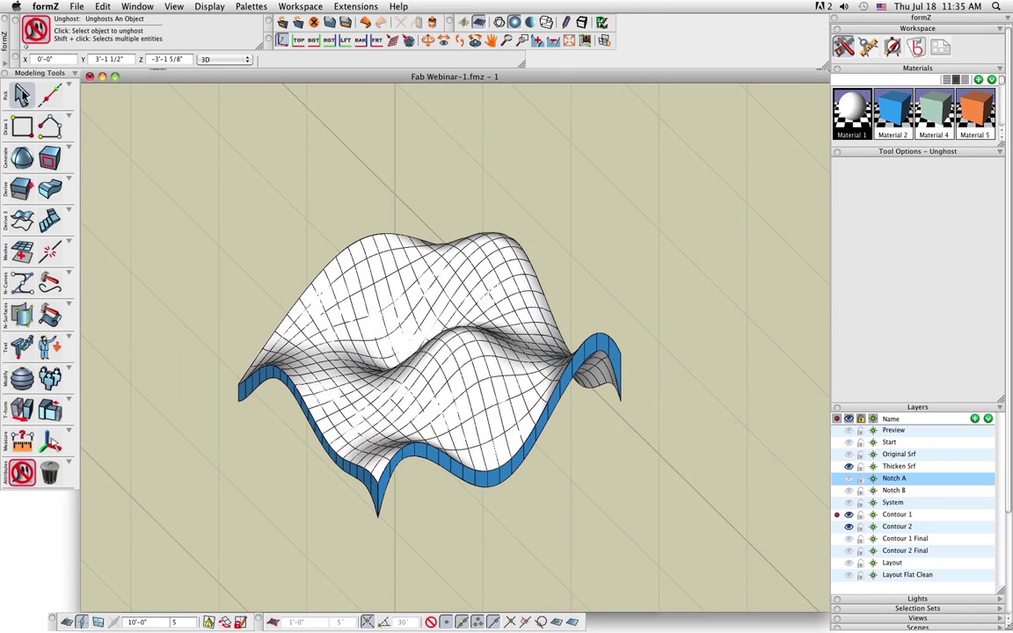
Hide the Thicken Srf layer to leave only the two crossing sets of contour sections in view.
left_click(22, 94)
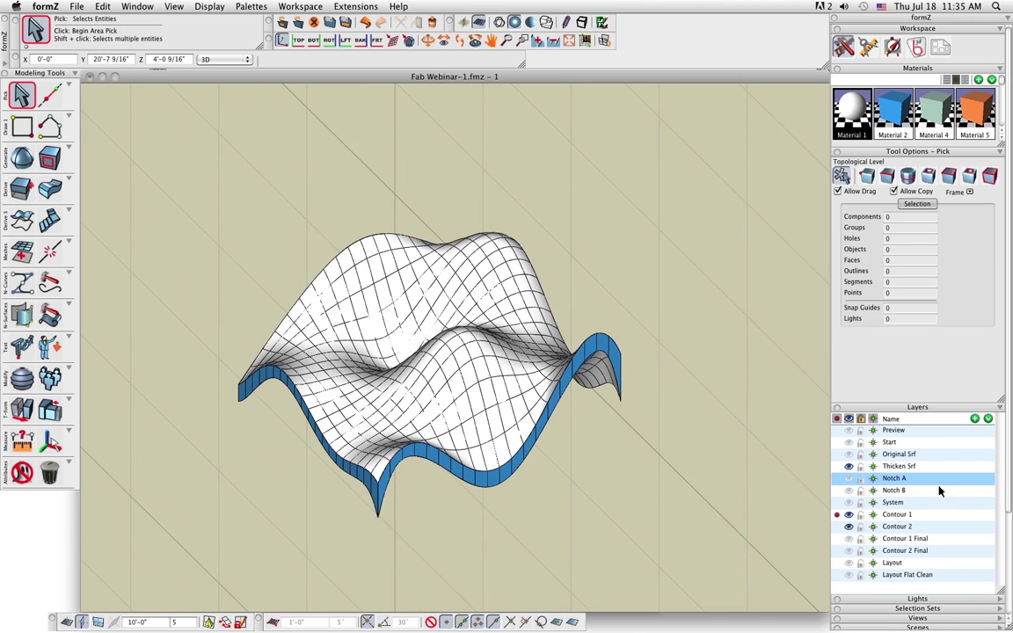
left_click(848, 467)
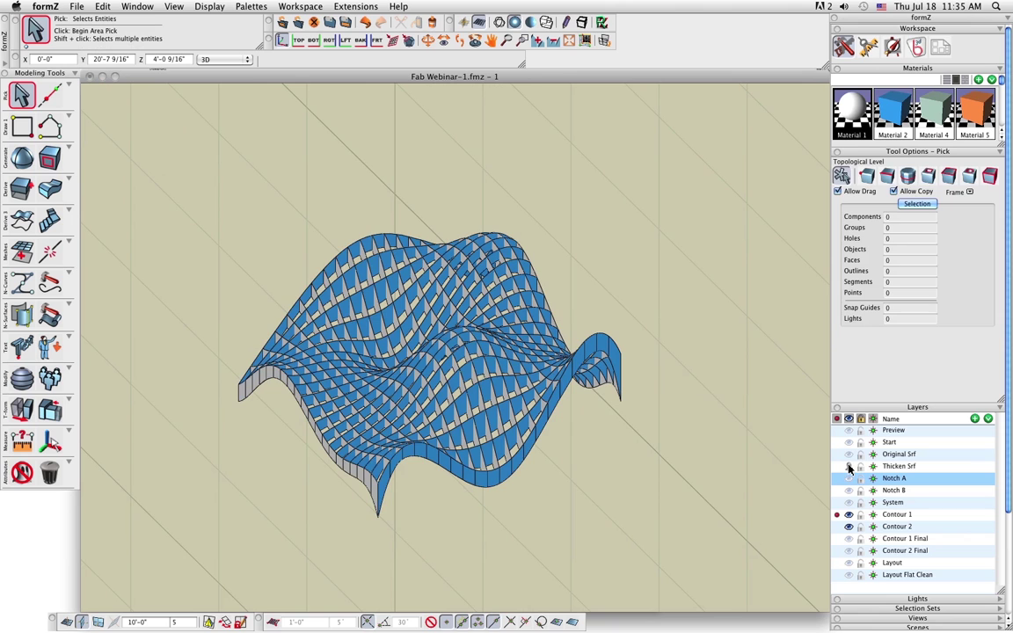
middle_click_drag(486, 462, 551, 502)
scroll(450, 422, "up", 3)
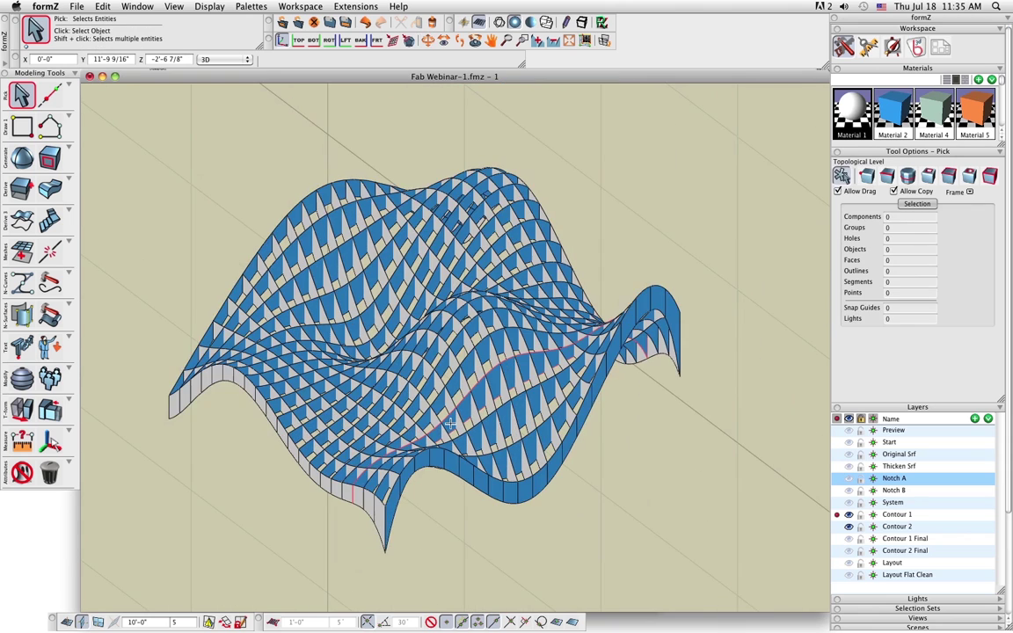
Make System the active layer, hide Contour 1 and Contour 2, and examine how the notched ribs interlock.
left_click(848, 527)
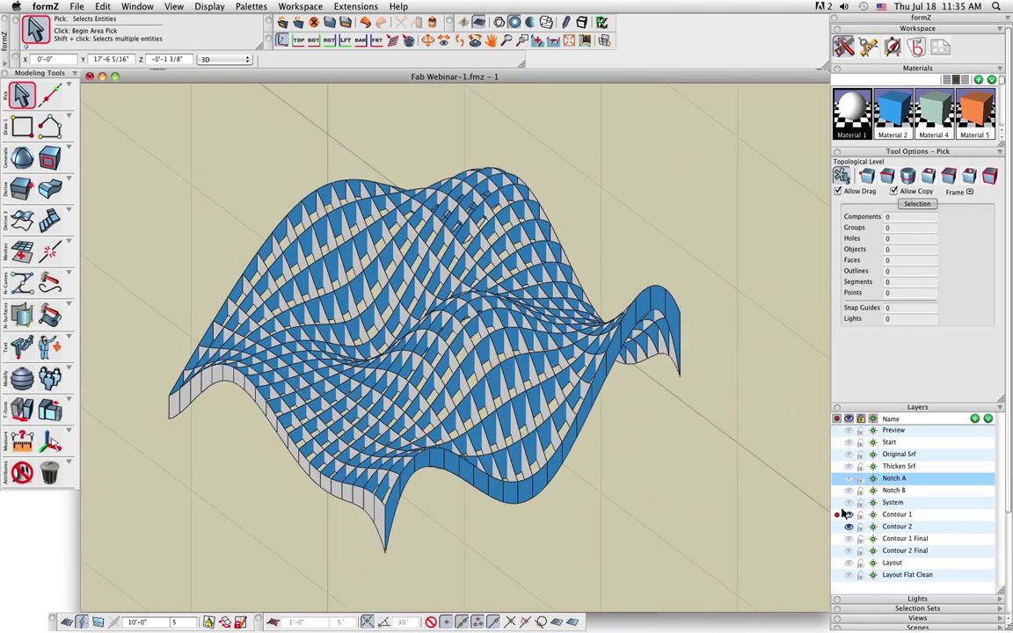
left_click(846, 512)
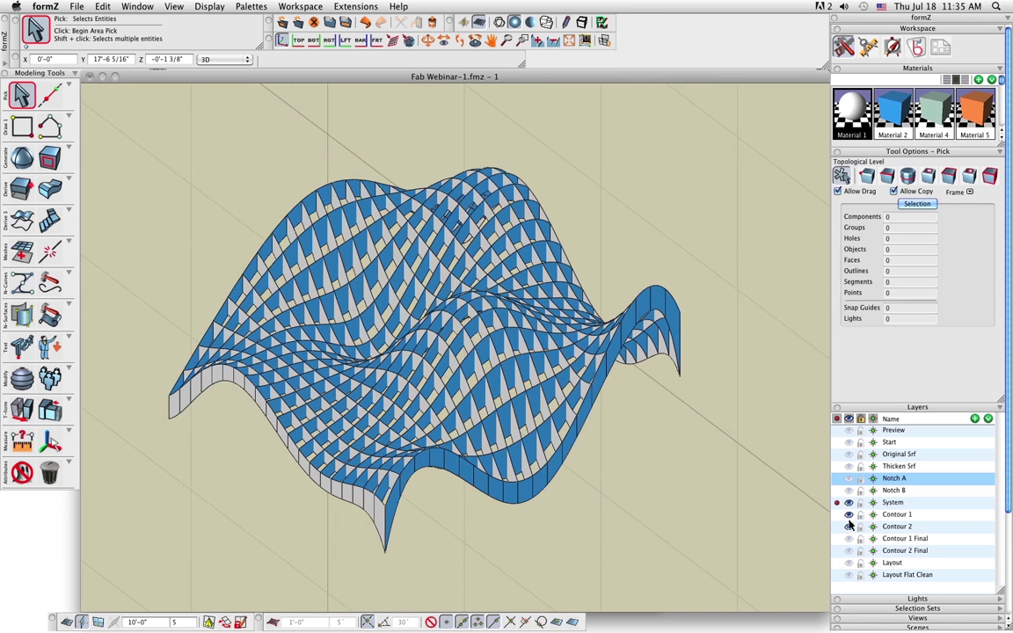
middle_click_drag(427, 446, 426, 350)
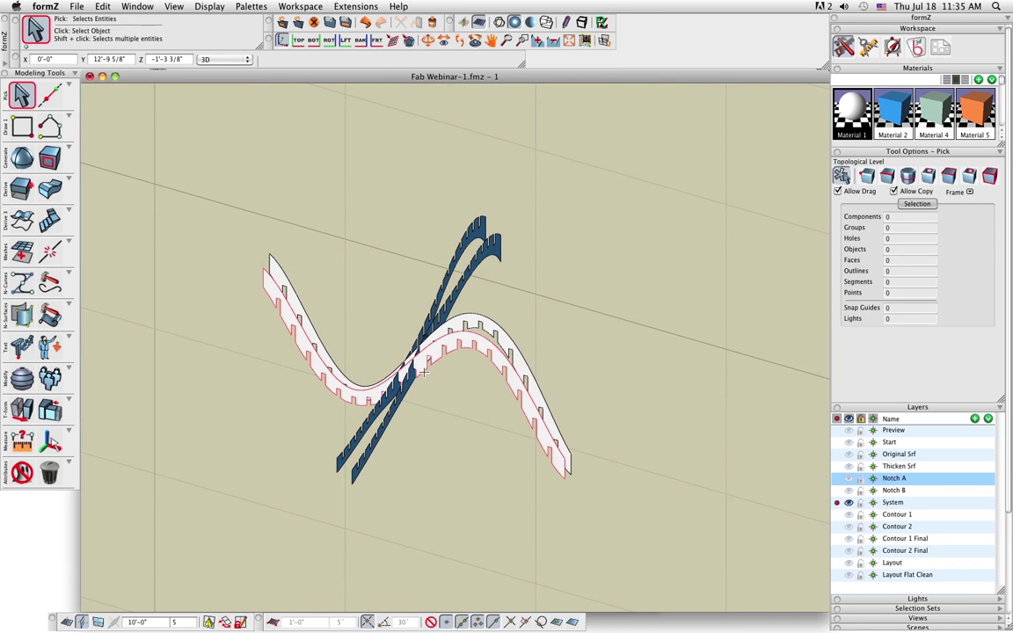
scroll(425, 351, "up", 5)
scroll(425, 374, "up", 2)
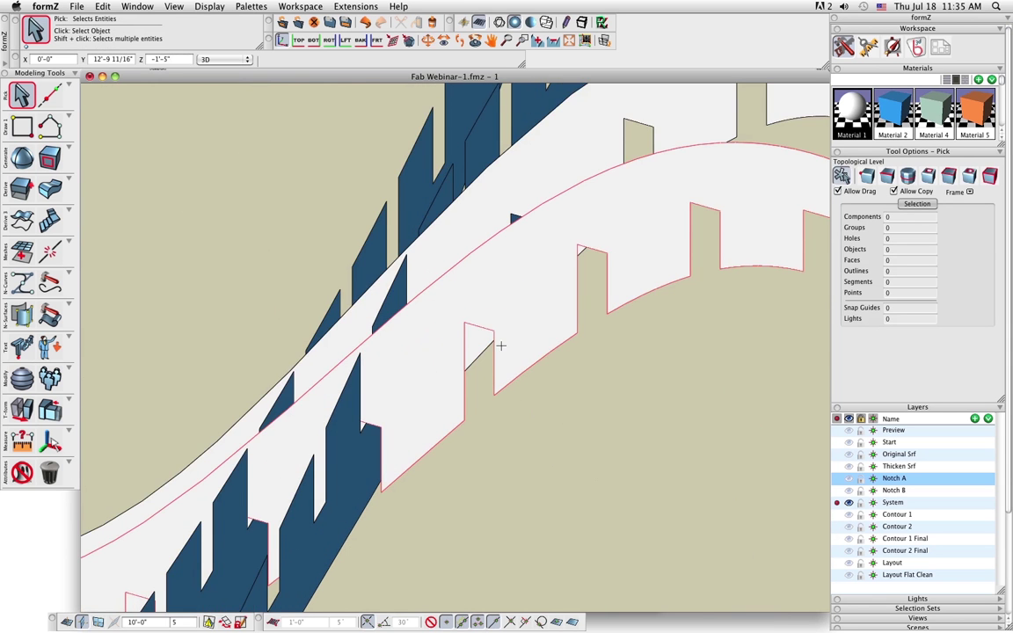
scroll(493, 338, "down", 5)
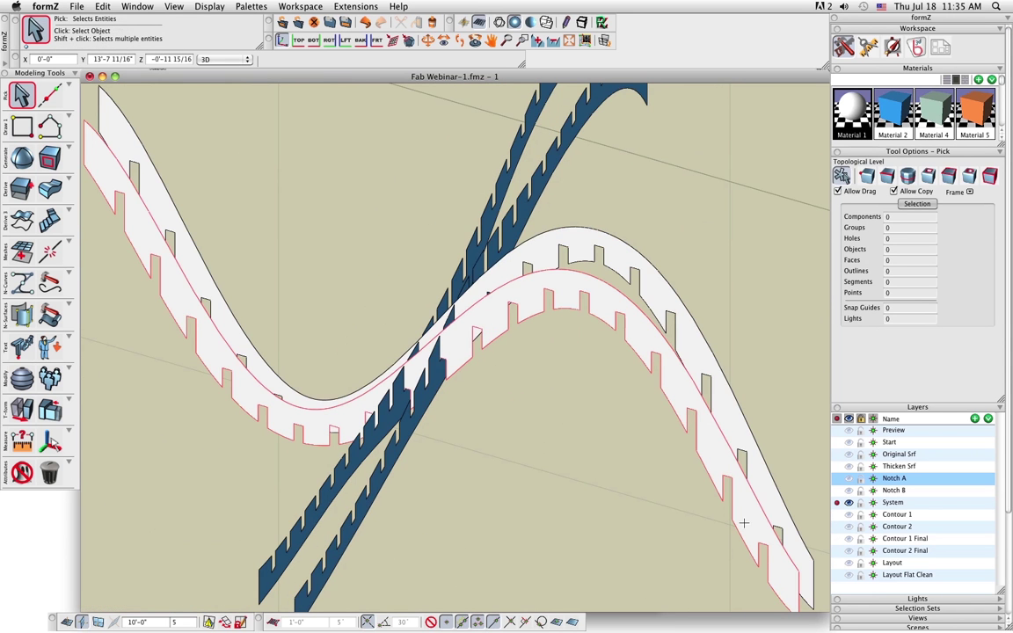
scroll(745, 531, "down", 2)
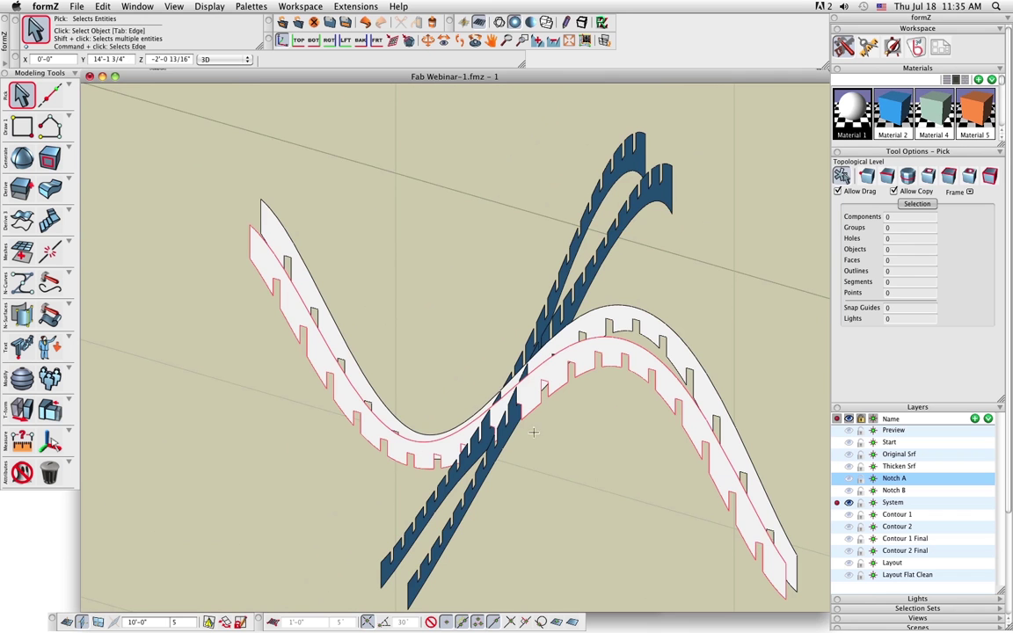
middle_click_drag(533, 432, 250, 422)
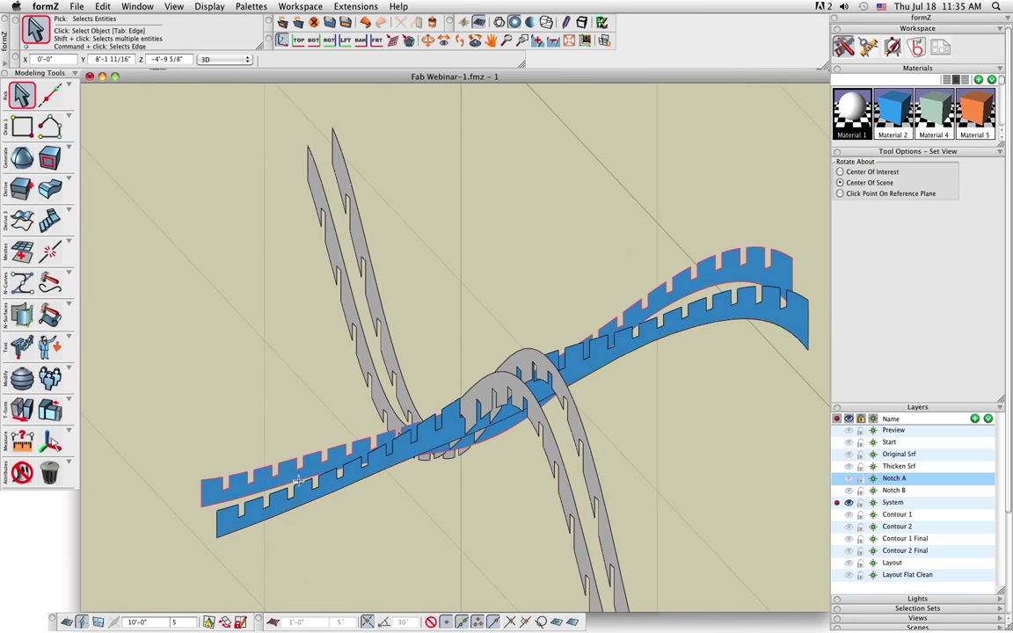
Display Notch A and Contour 1 in place of System, with Contour 1 as the active layer.
scroll(298, 480, "up", 2)
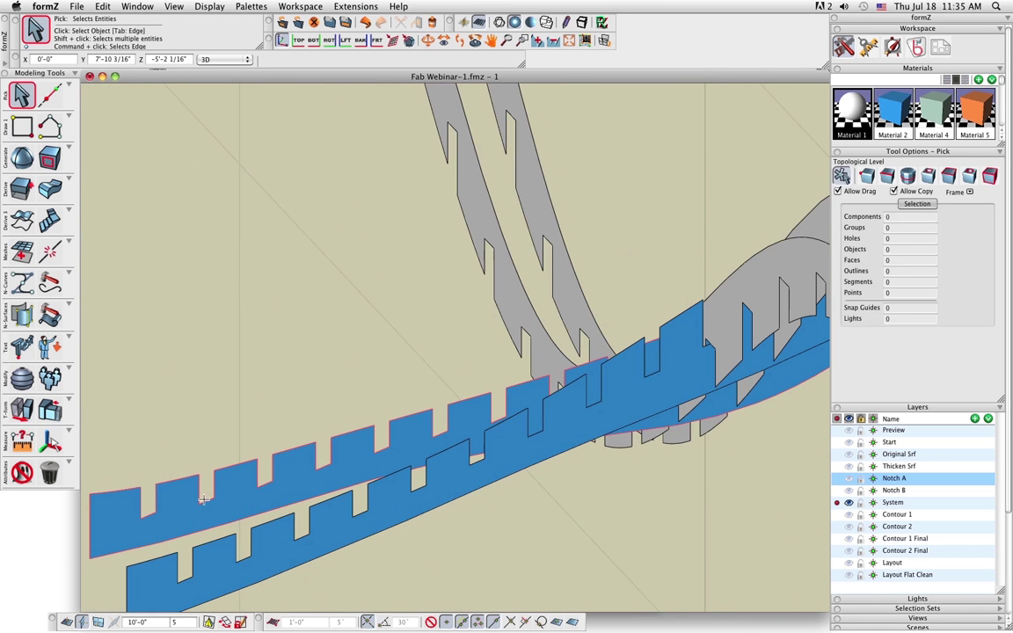
middle_click_drag(203, 500, 474, 366)
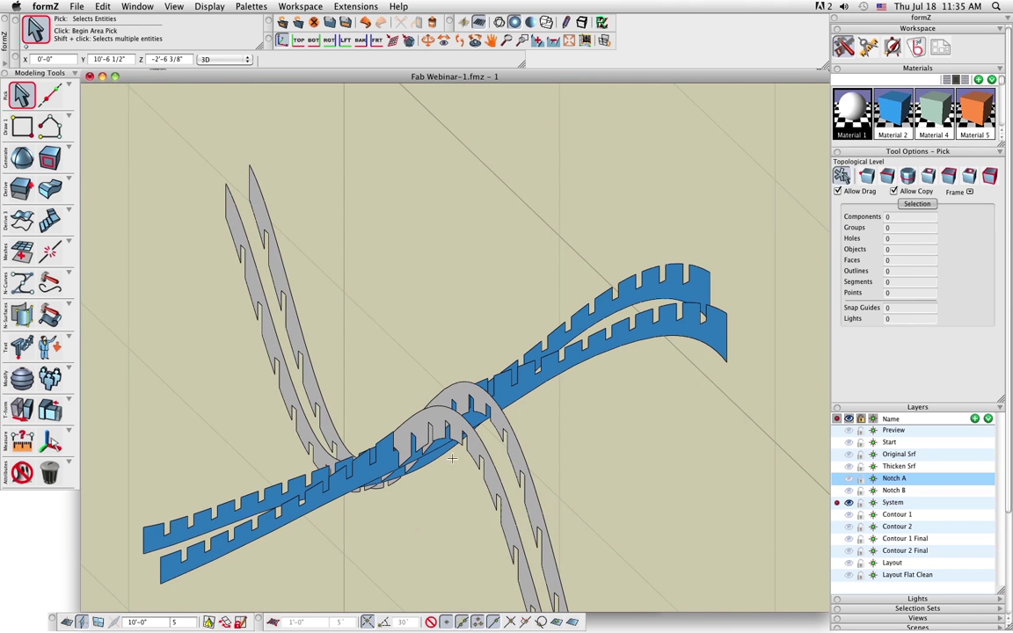
middle_click_drag(367, 497, 400, 502)
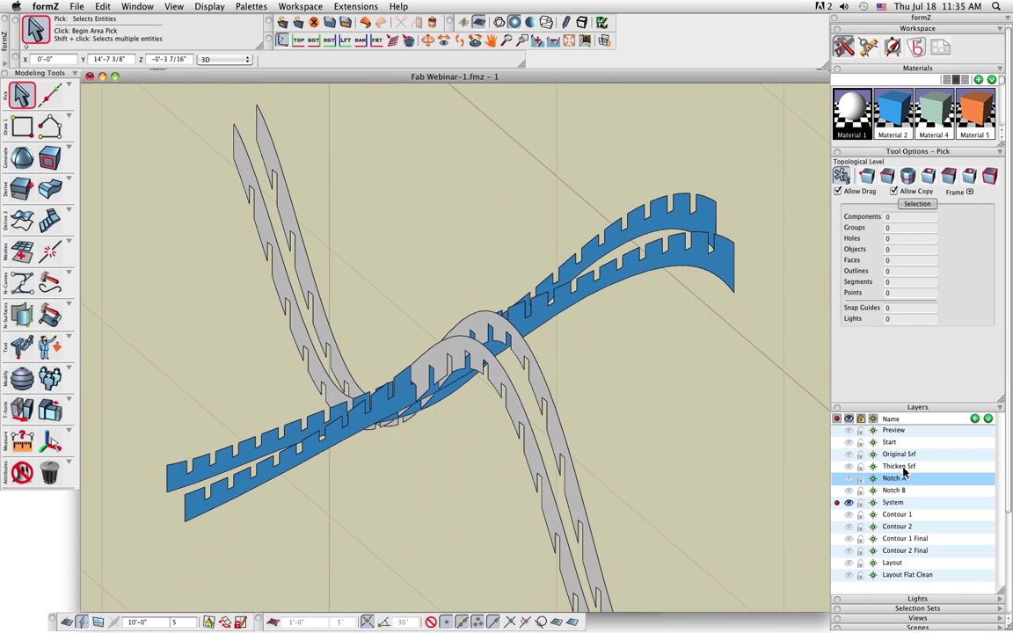
left_click(848, 478)
middle_click_drag(615, 462, 741, 476)
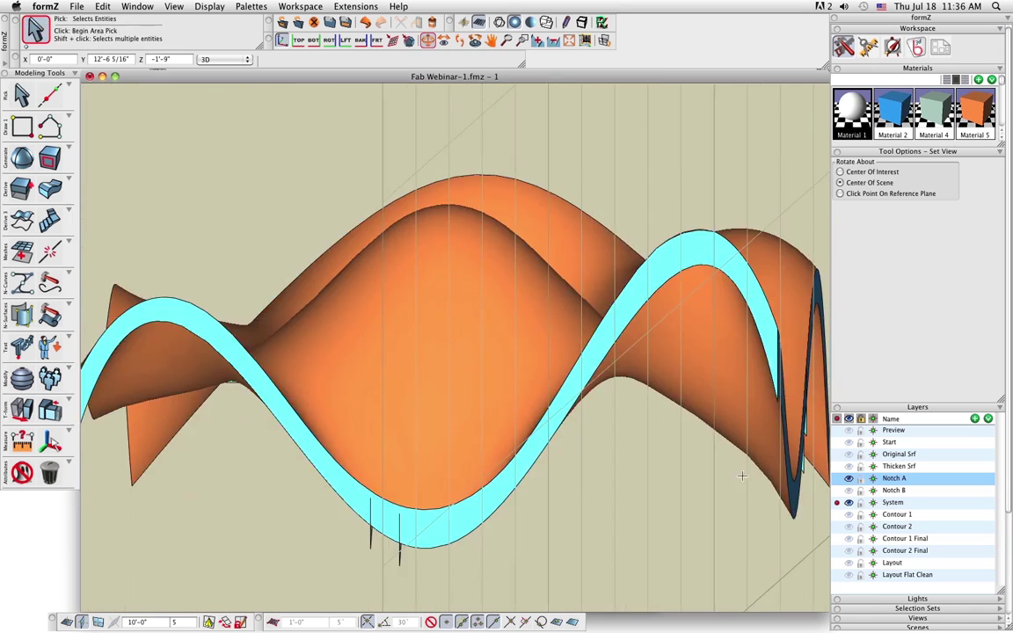
left_click(836, 514)
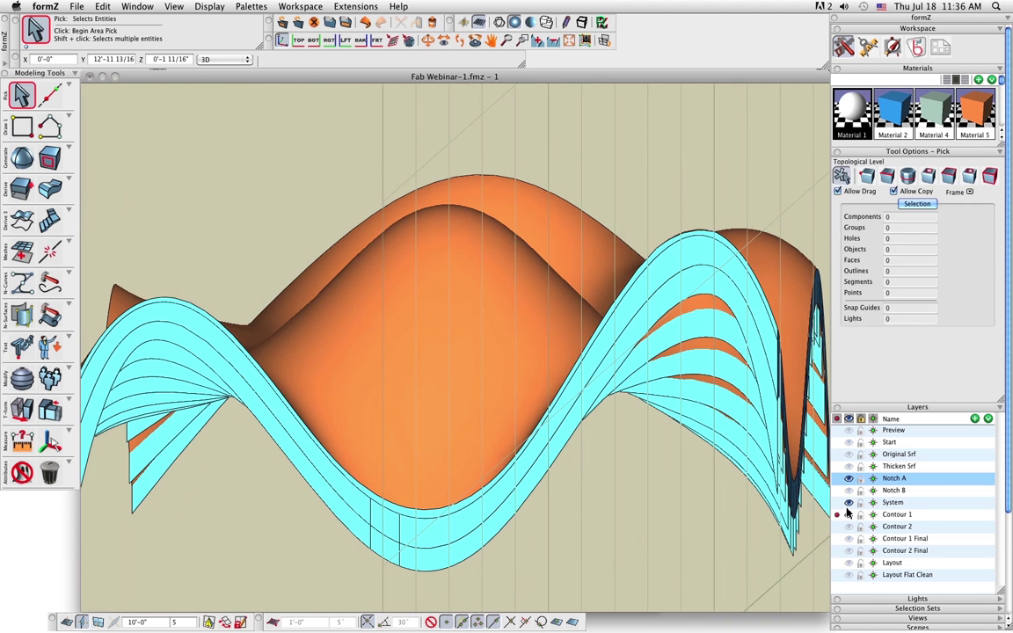
left_click(848, 503)
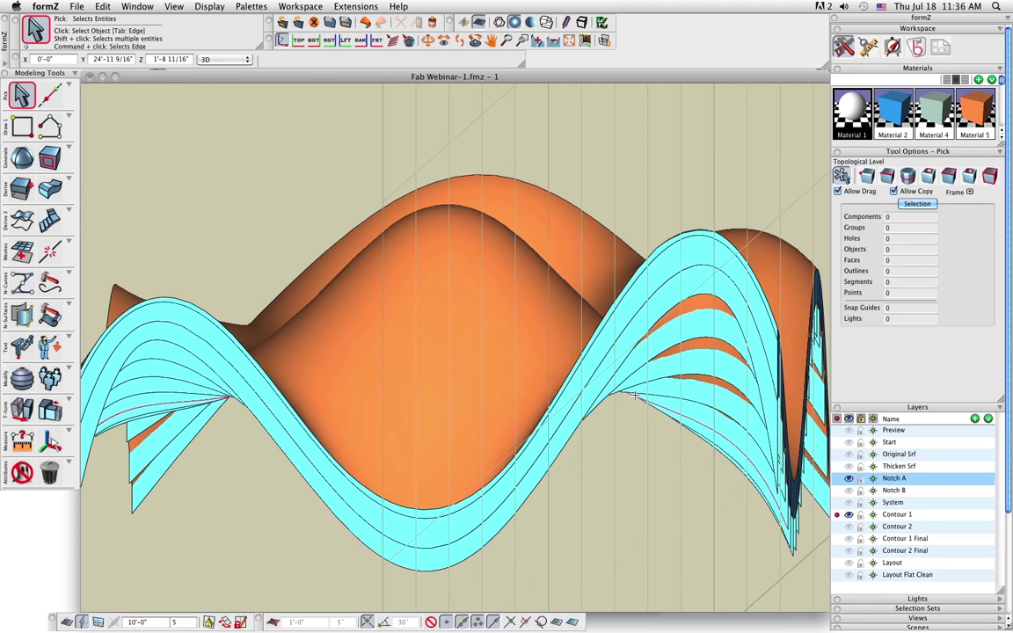
Examine from above and below how the orange Notch A surface overlaps the upper part of the Contour 1 sections.
middle_click_drag(564, 367, 528, 498)
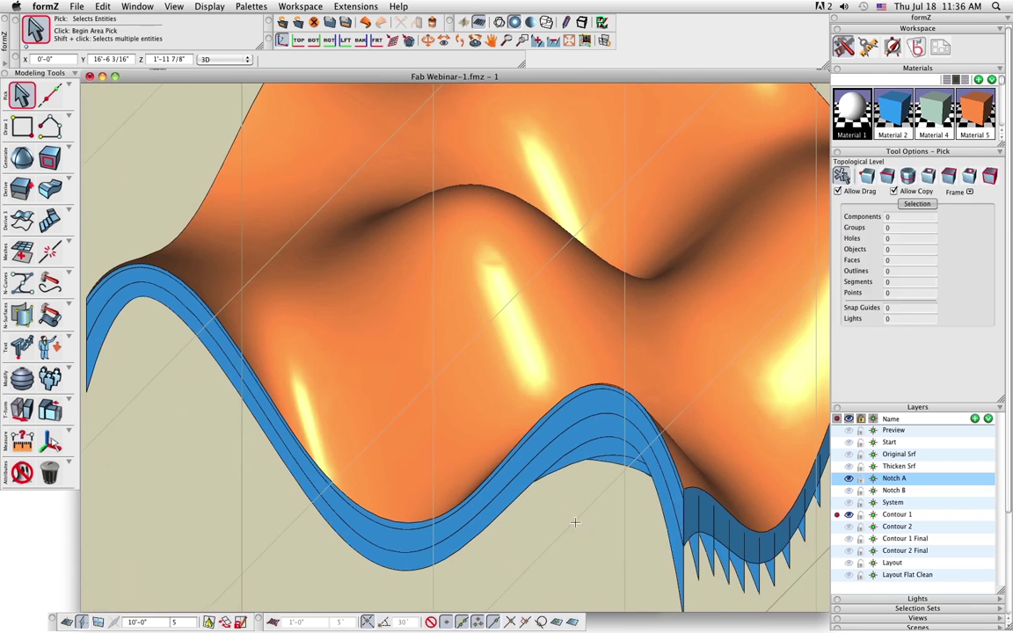
scroll(527, 499, "down", 5)
middle_click_drag(598, 513, 689, 444)
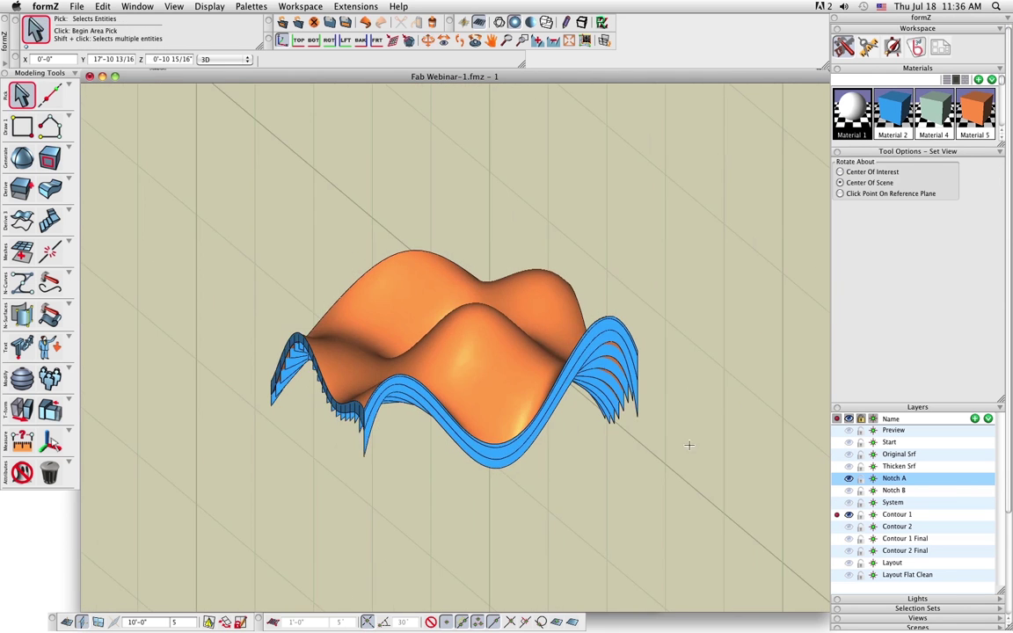
middle_click_drag(497, 460, 386, 401)
scroll(387, 401, "up", 3)
scroll(387, 401, "up", 3)
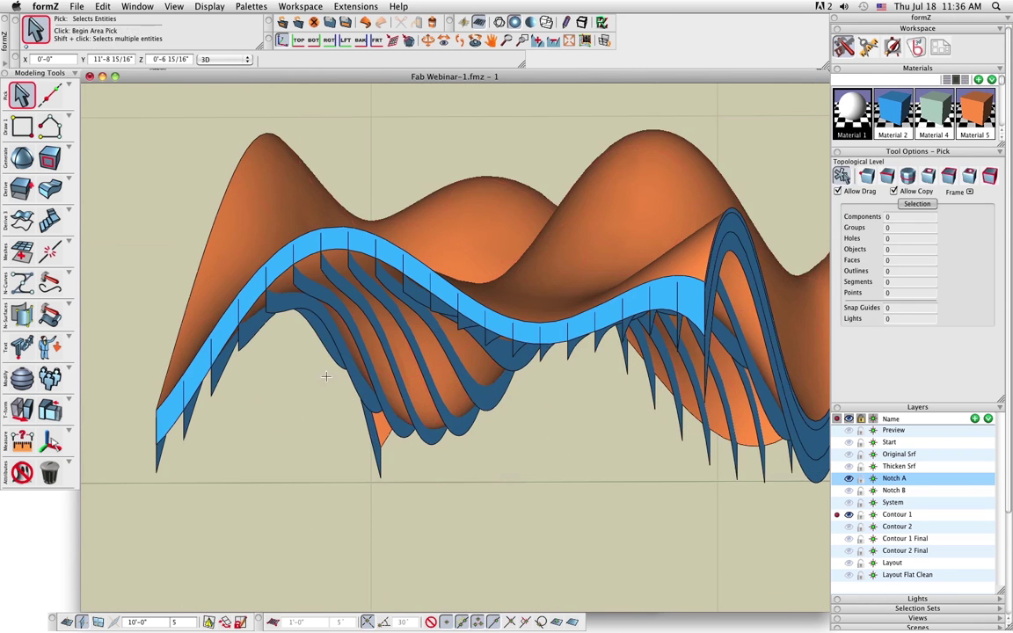
scroll(412, 410, "down", 1)
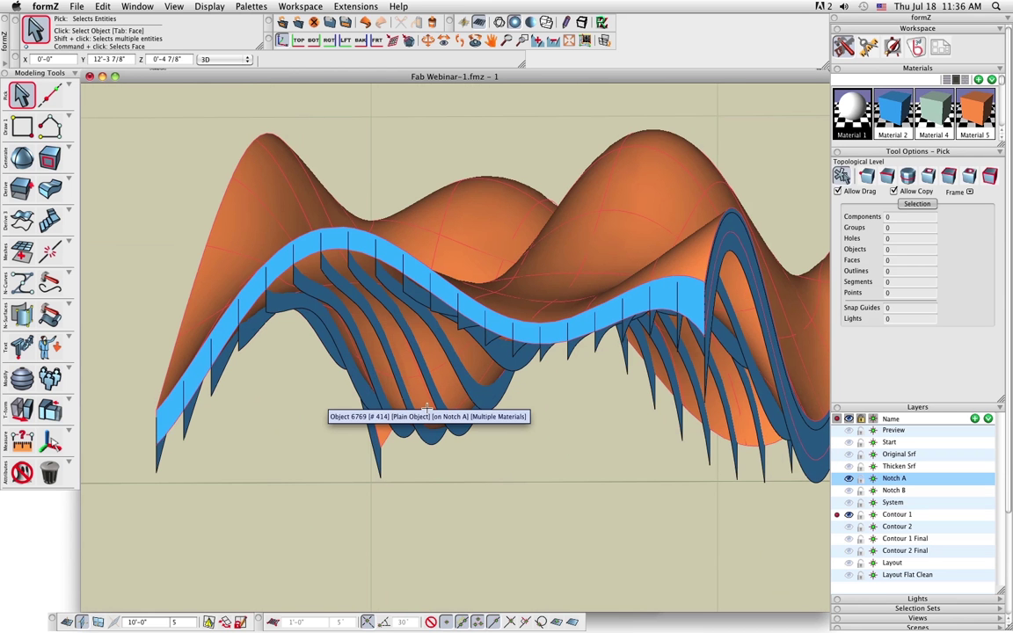
middle_click_drag(607, 457, 574, 511)
scroll(534, 481, "down", 3)
scroll(533, 482, "down", 4)
scroll(515, 508, "up", 3)
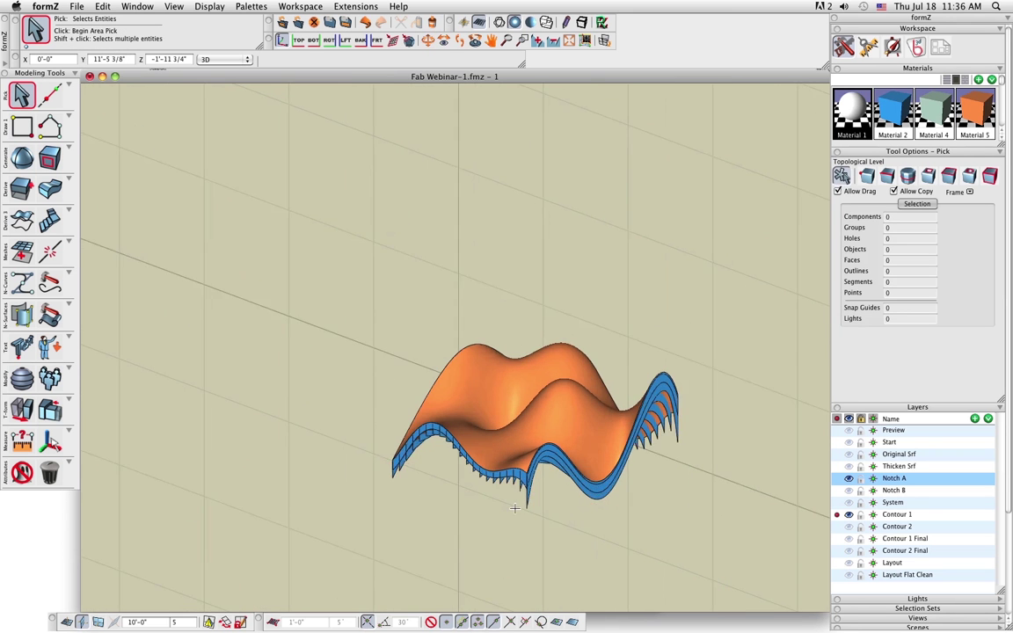
scroll(515, 508, "up", 2)
scroll(470, 412, "down", 1)
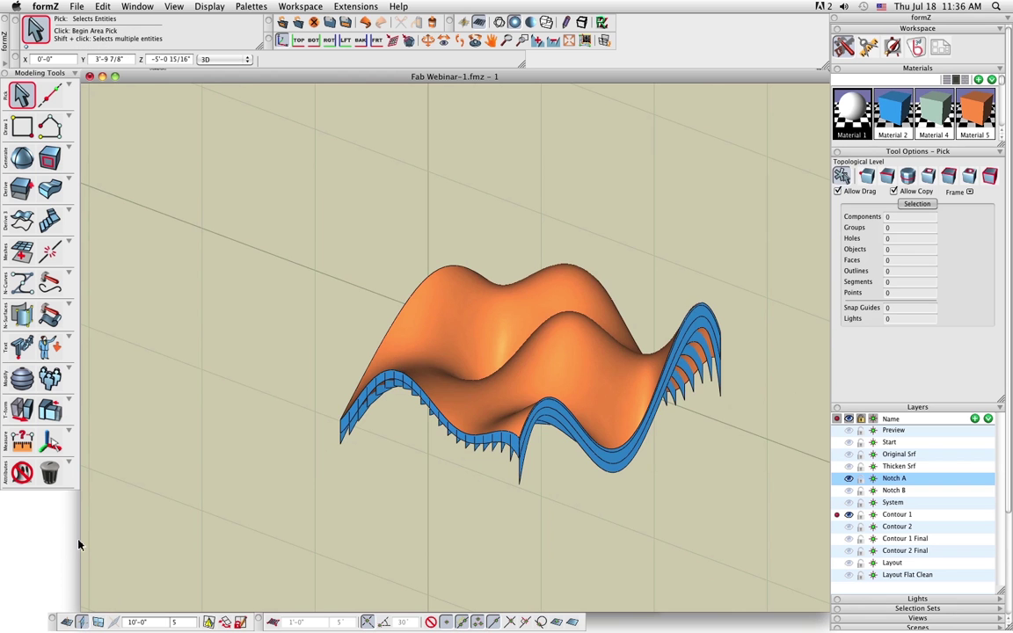
middle_click_drag(301, 502, 534, 522)
scroll(376, 498, "up", 4)
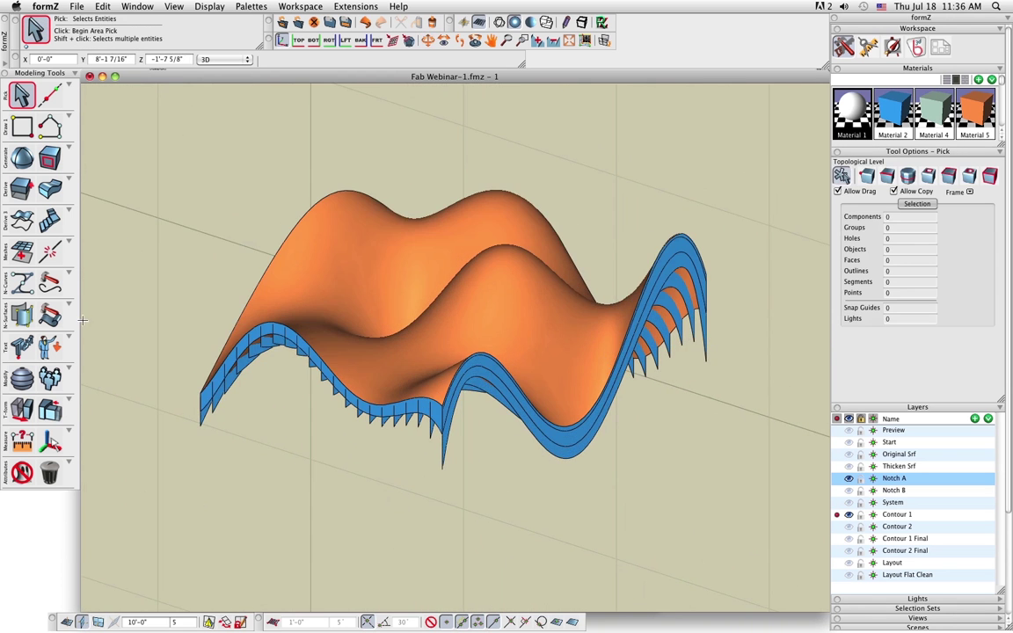
Make Notch A the active layer and cut its surface into contour sections in Material 5, using 24 increments left at elevation.
left_click(836, 478)
left_click(974, 108)
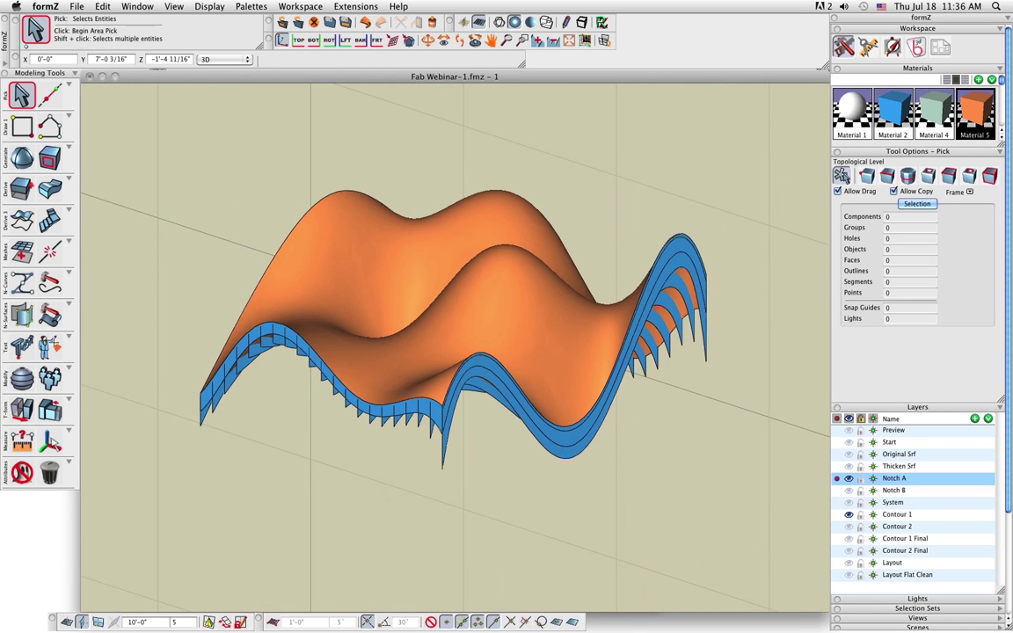
left_click_drag(22, 378, 183, 393)
left_click(200, 392)
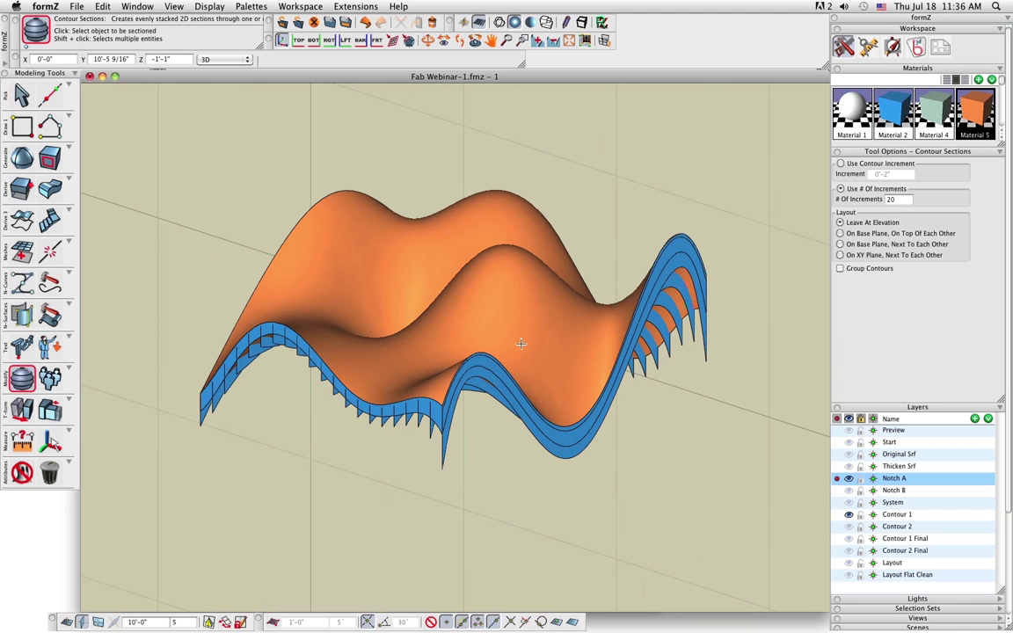
double_click(902, 200)
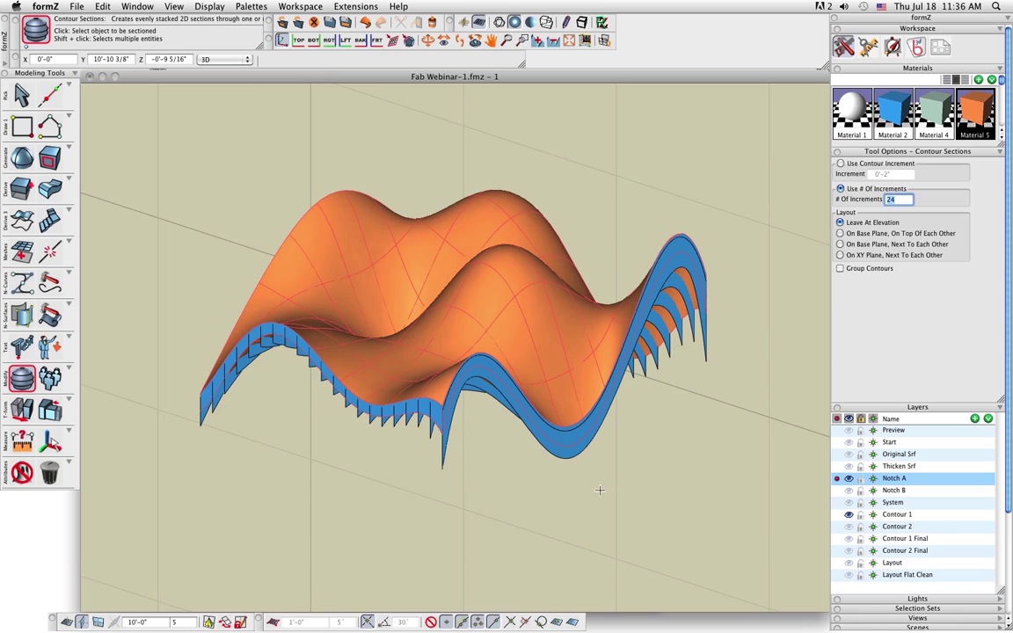
key("Return")
middle_click_drag(631, 425, 637, 462)
scroll(532, 393, "up", 6)
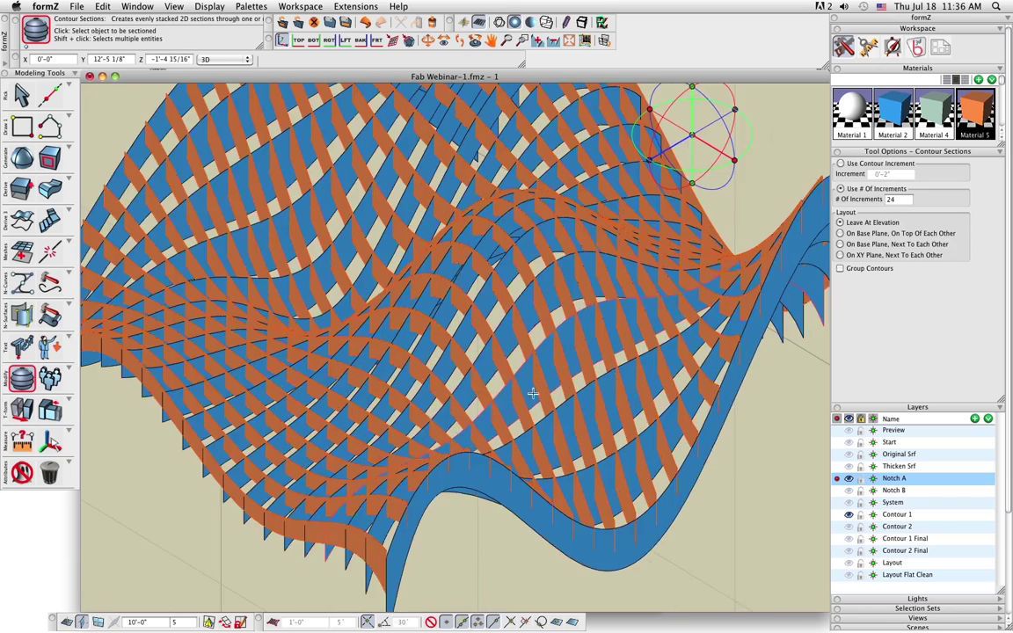
mouse_move(533, 393)
middle_mouse_down()
mouse_move(350, 388)
mouse_move(519, 384)
middle_mouse_up()
scroll(519, 384, "down", 6)
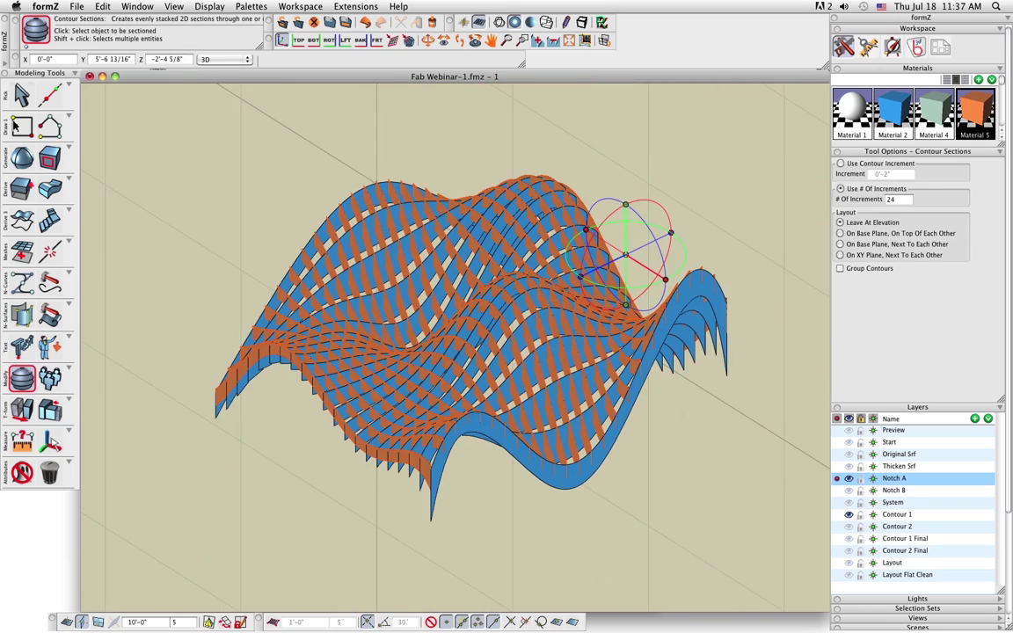
Delete the outermost orange contour section at each end of the Notch A set.
left_click(22, 94)
scroll(392, 479, "up", 4)
scroll(392, 478, "up", 3)
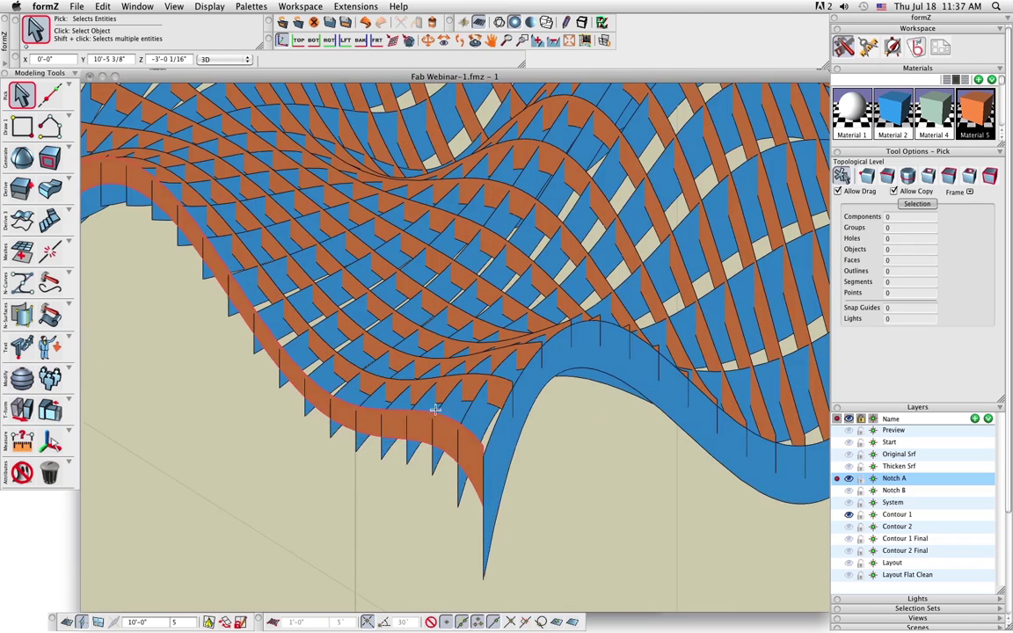
scroll(426, 419, "down", 7)
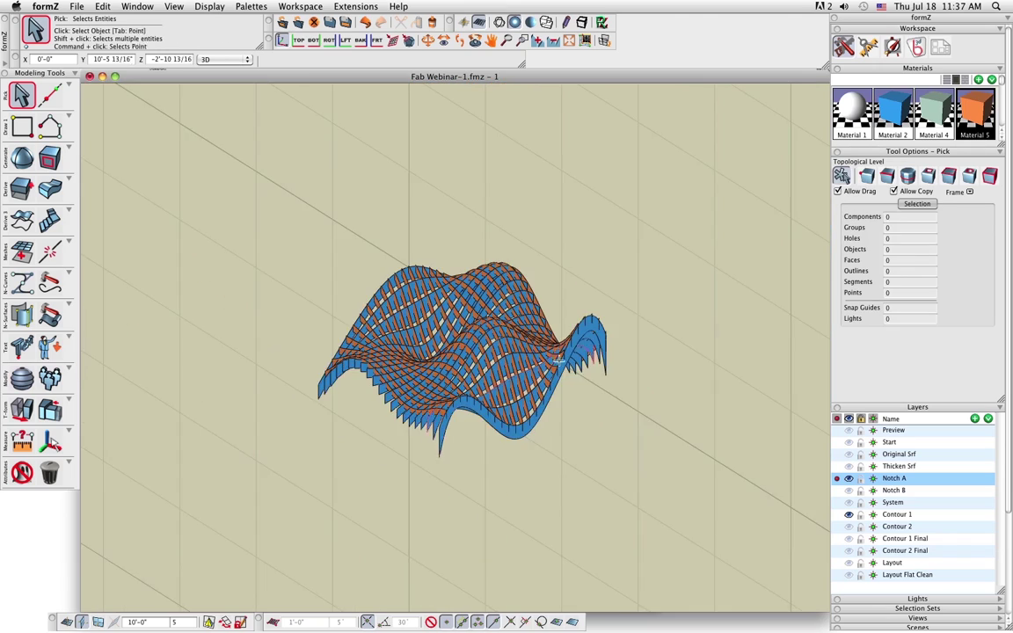
scroll(608, 362, "up", 4)
middle_click_drag(634, 378, 410, 463)
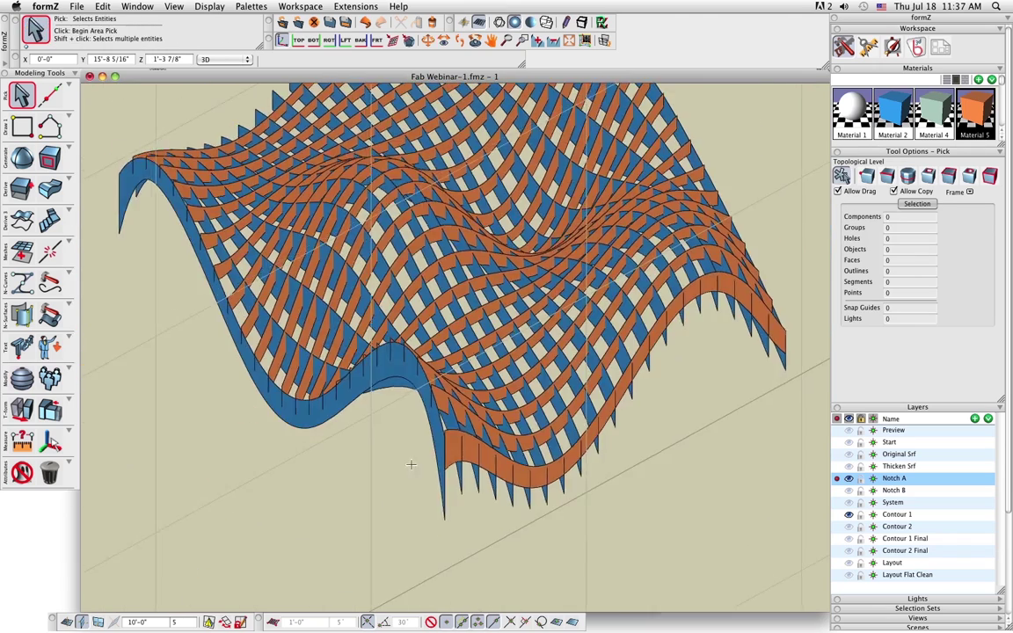
scroll(471, 473, "up", 4)
left_click(475, 420)
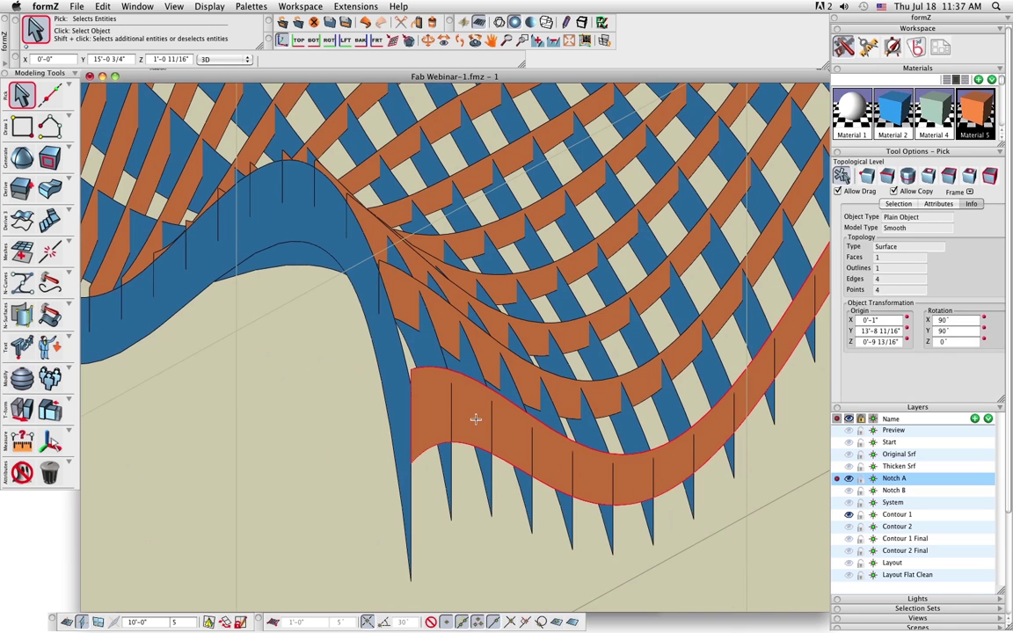
scroll(474, 420, "down", 3)
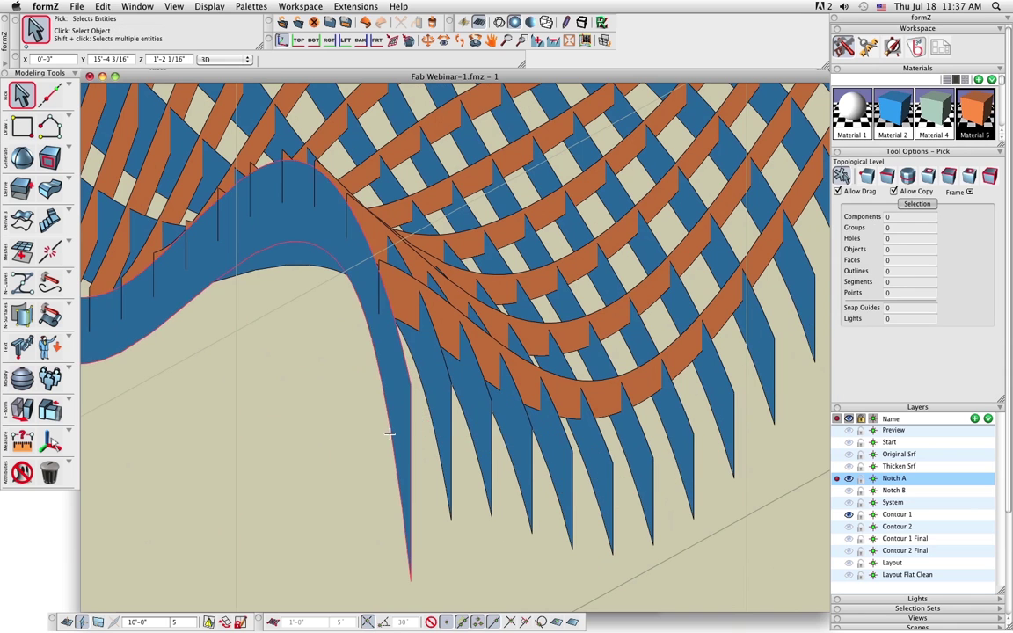
Select all the remaining orange contour sections on Notch A without picking the blue Contour 1 sections.
middle_click_drag(387, 433, 547, 445)
scroll(547, 445, "down", 4)
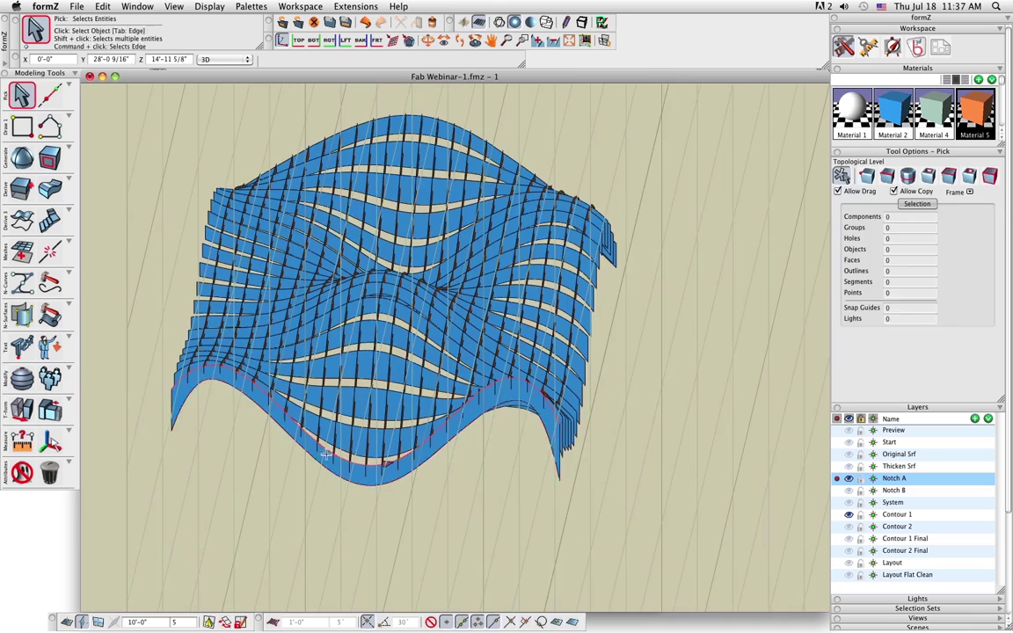
middle_click_drag(378, 426, 555, 455)
middle_click_drag(377, 490, 575, 425)
scroll(479, 439, "up", 4)
scroll(575, 425, "down", 3)
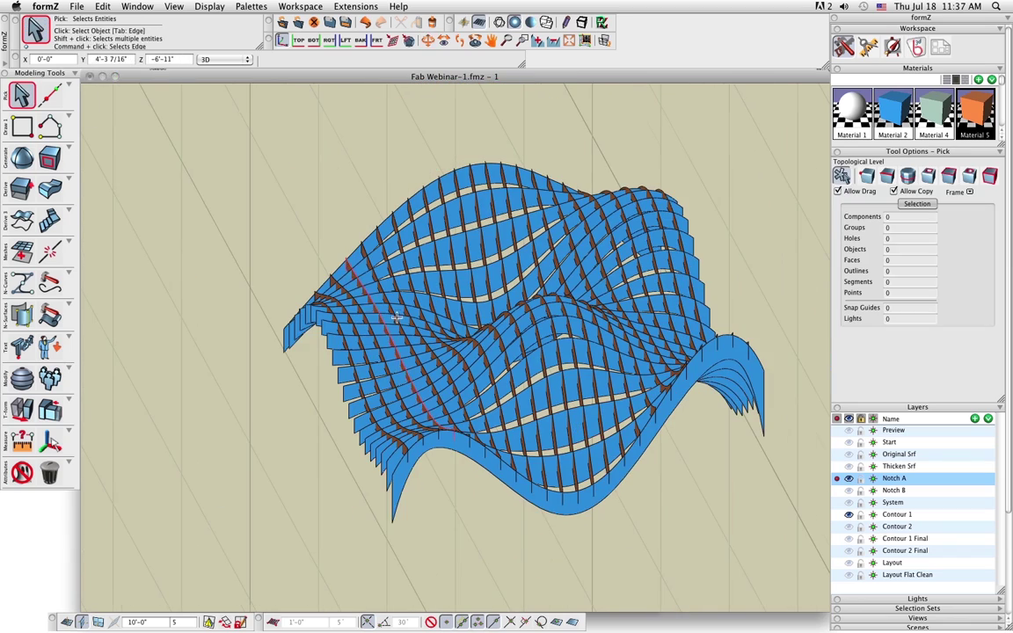
scroll(337, 282, "down", 3)
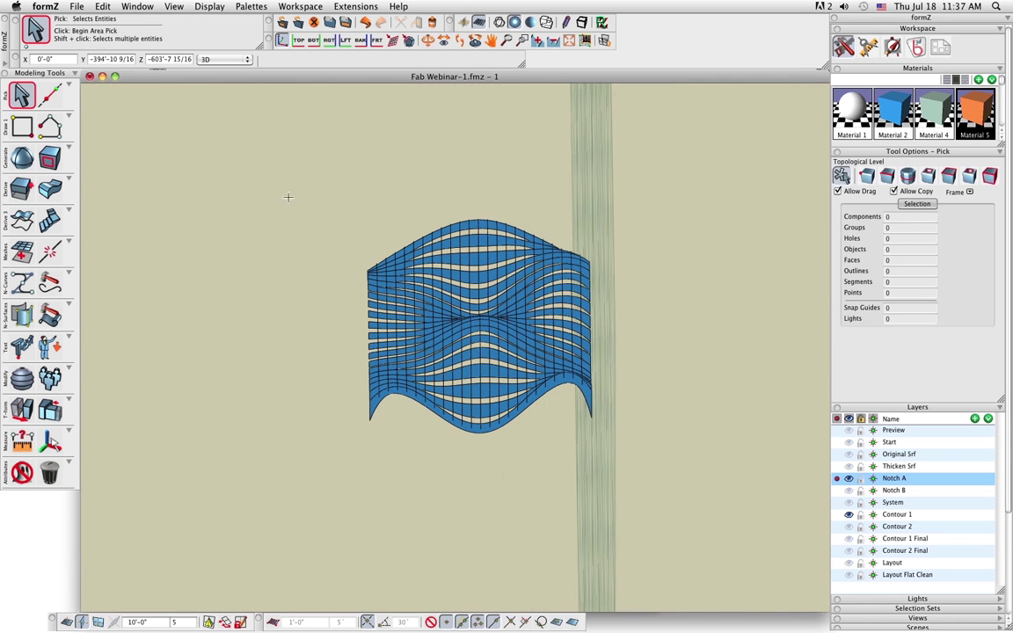
left_click_drag(287, 197, 525, 467)
left_click_drag(462, 194, 617, 499, "shift")
middle_click_drag(450, 474, 663, 411)
scroll(461, 295, "up", 5)
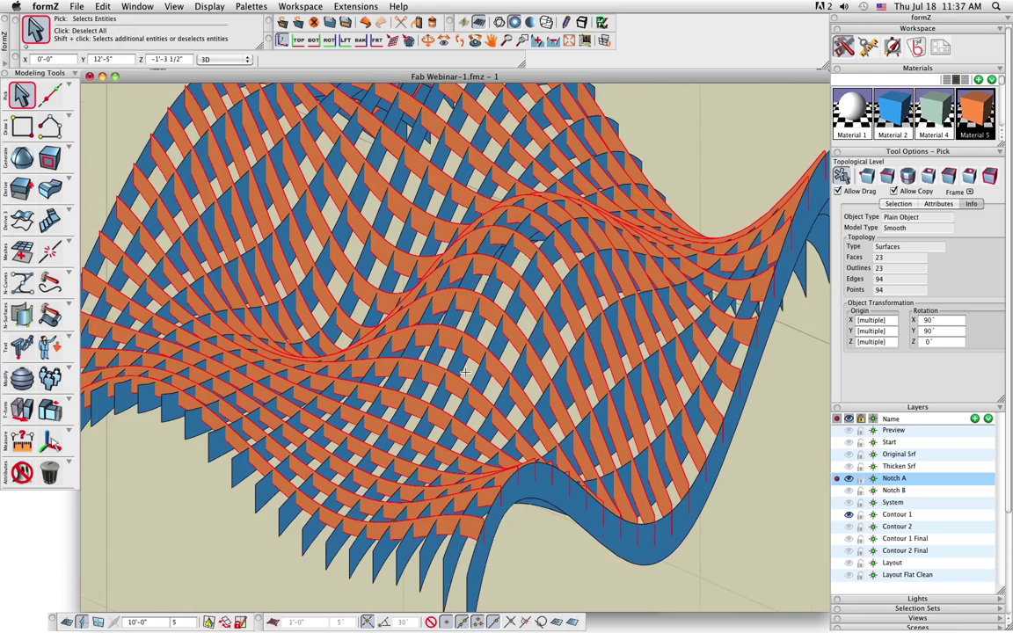
scroll(454, 334, "down", 3)
middle_click_drag(454, 334, 461, 342, "shift")
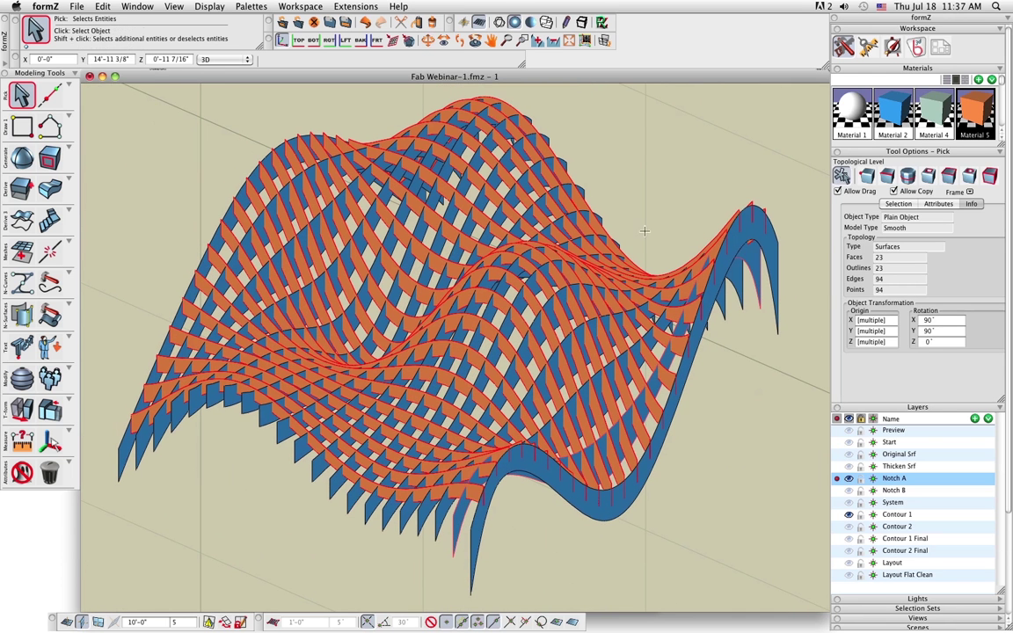
Thicken the selected Notch A sections to 1/2" with center justification.
mouse_move(31, 147)
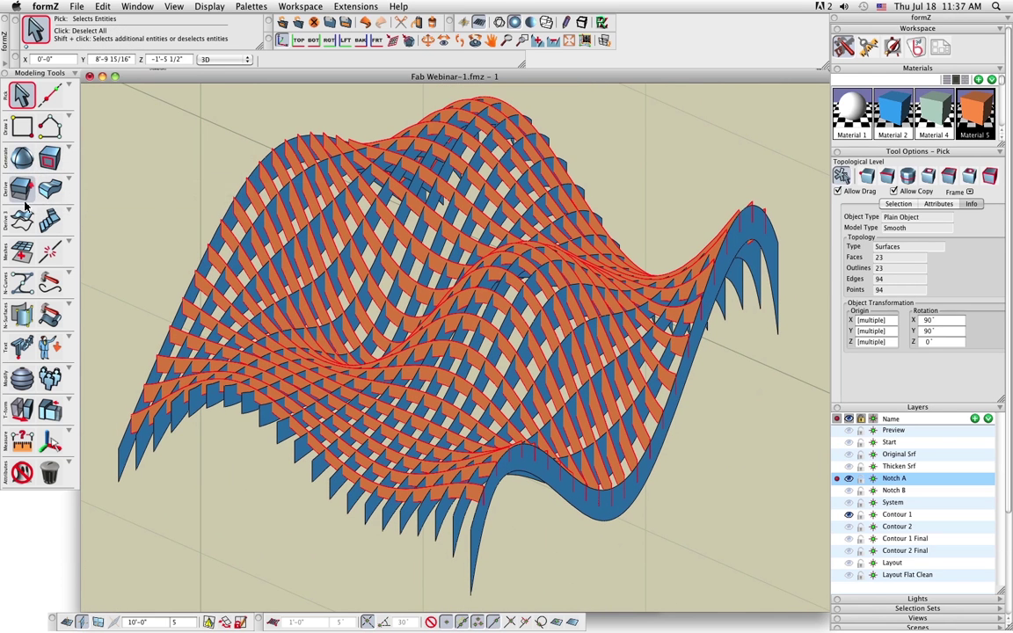
mouse_move(48, 187)
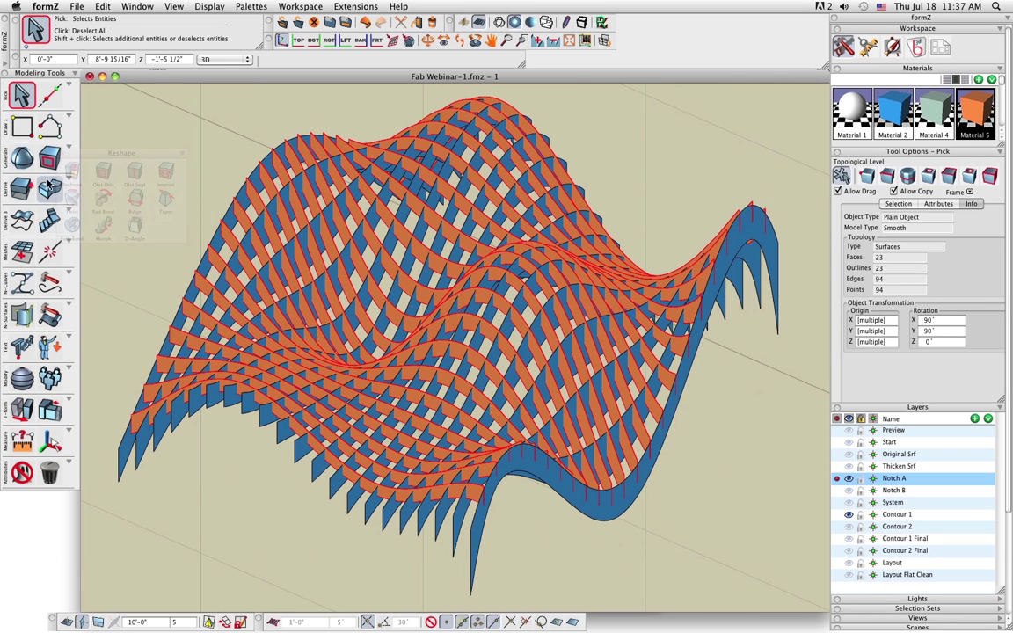
left_click(51, 195)
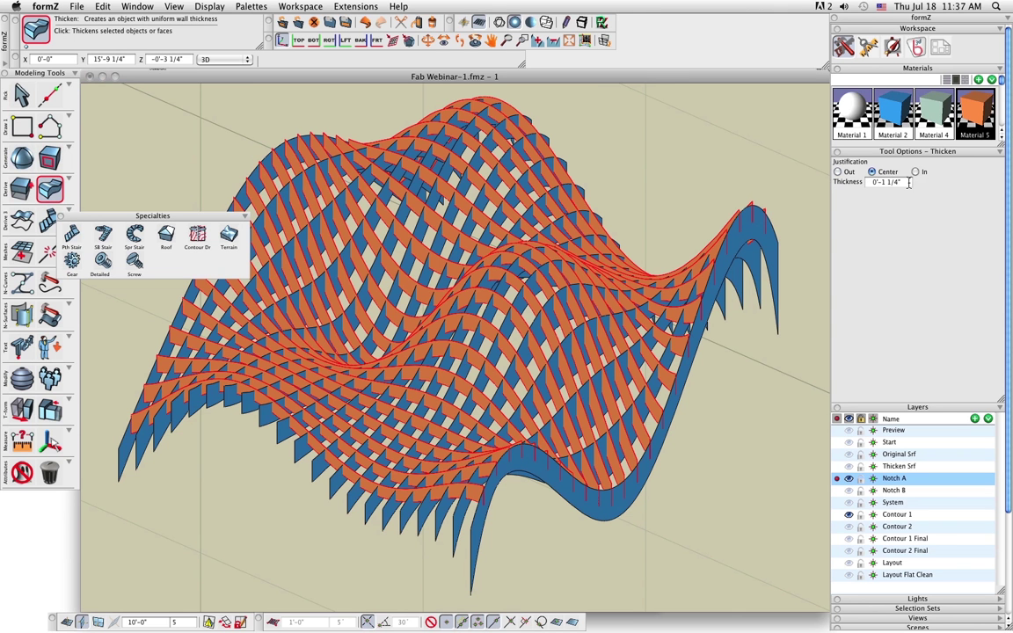
left_click(908, 182)
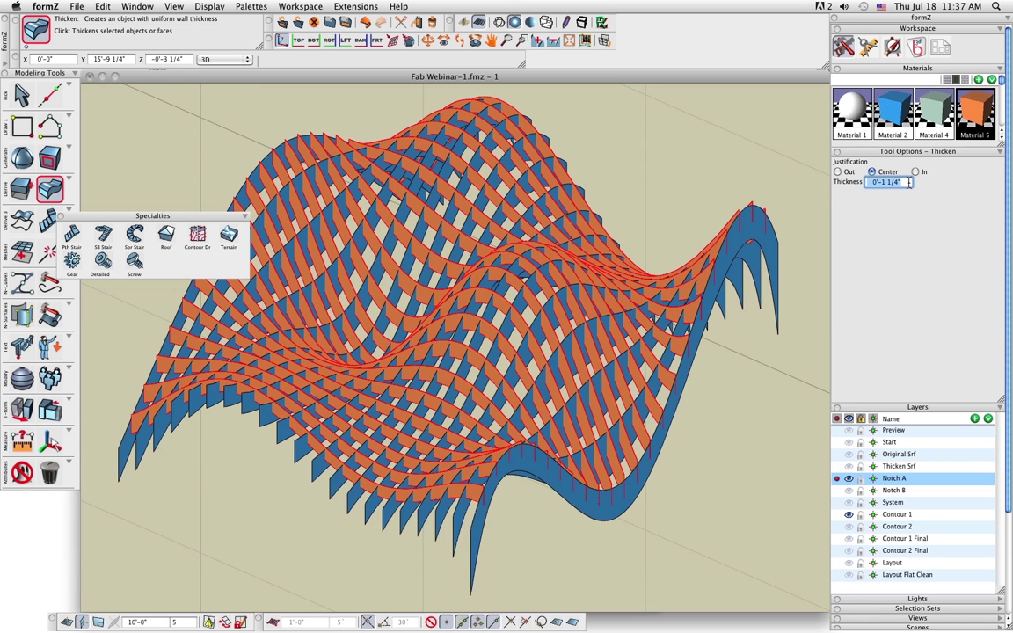
type("1/2")
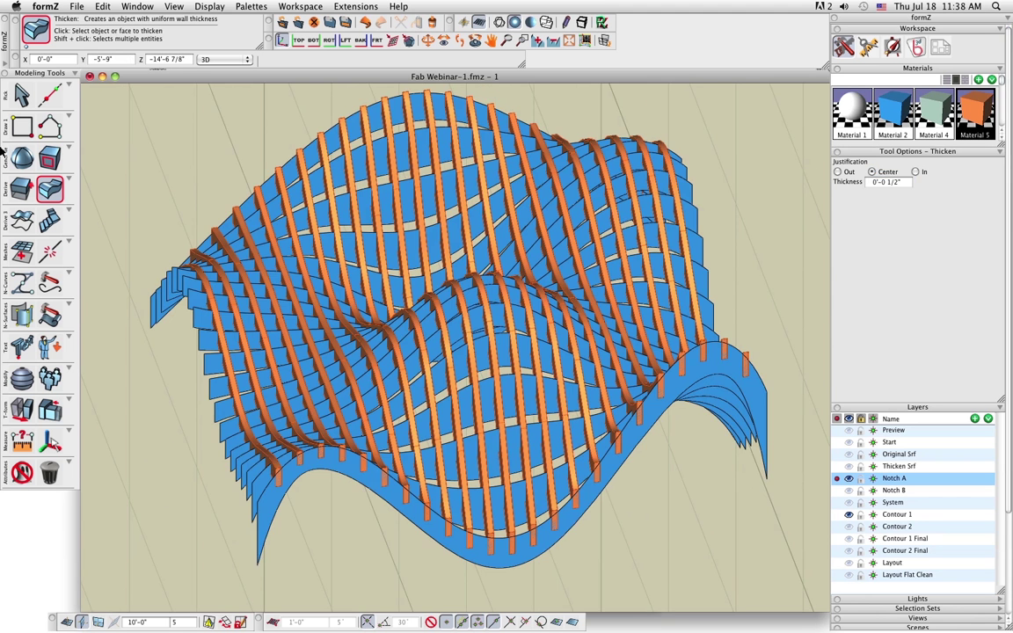
left_click(22, 94)
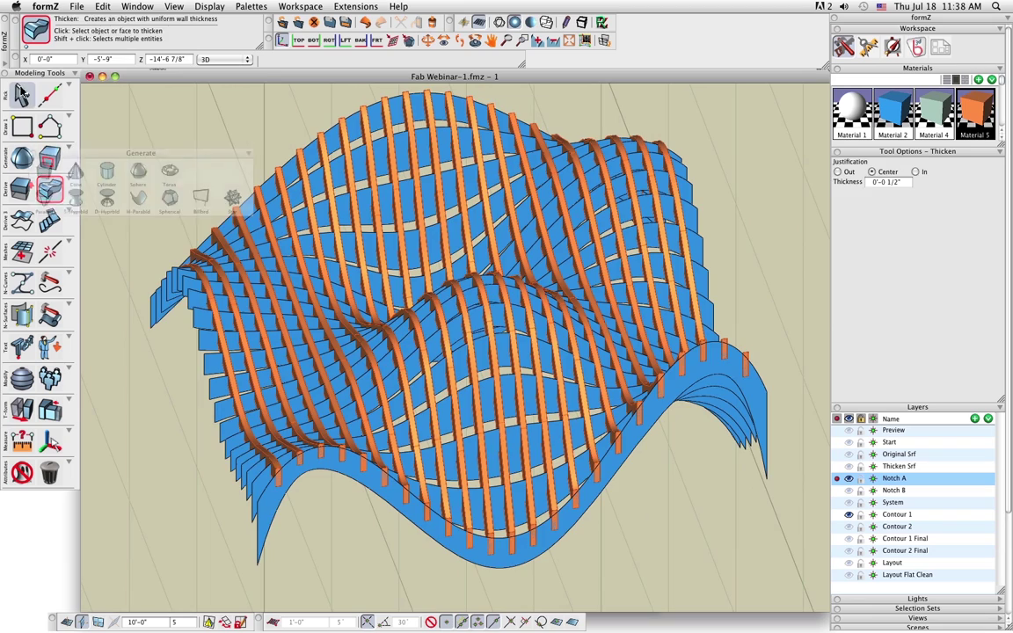
middle_click_drag(325, 407, 406, 570)
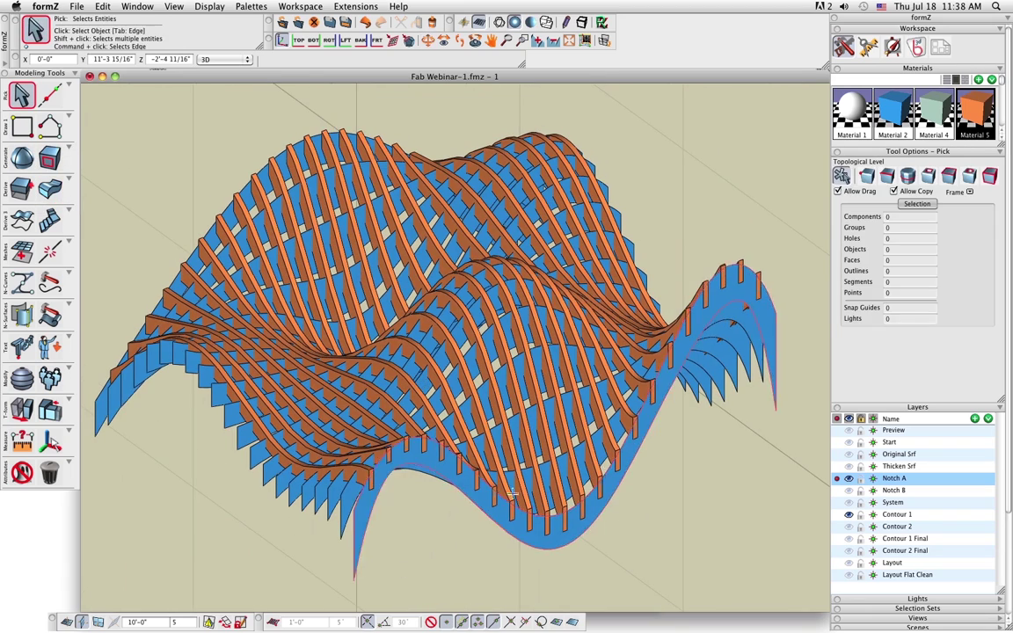
Select all the blue Contour 1 sections without picking the orange Notch A solids.
middle_click_drag(549, 420, 610, 488)
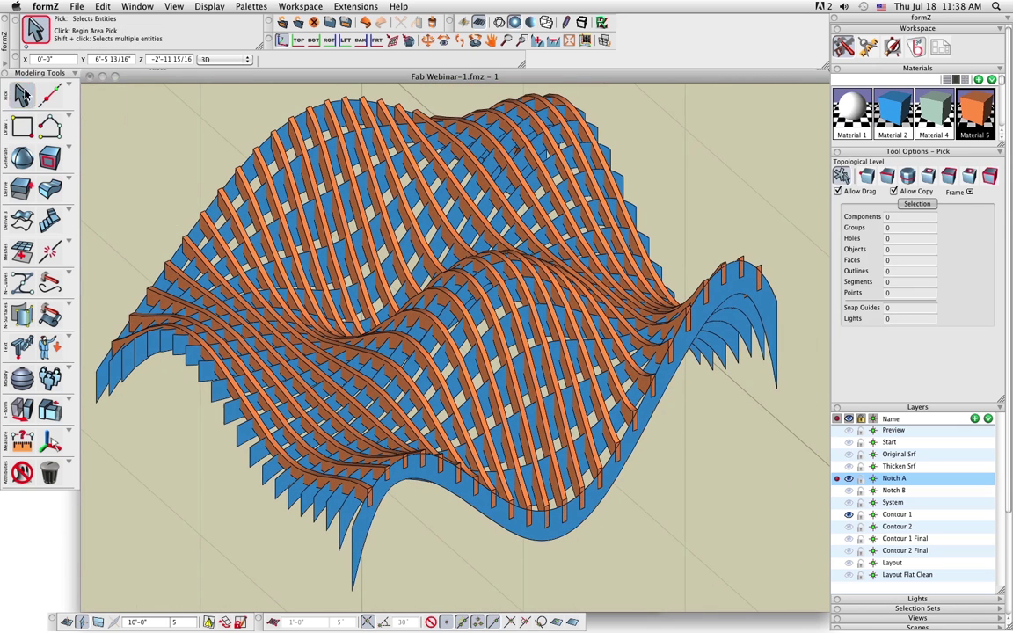
middle_click_drag(478, 334, 325, 312)
scroll(326, 312, "down", 5)
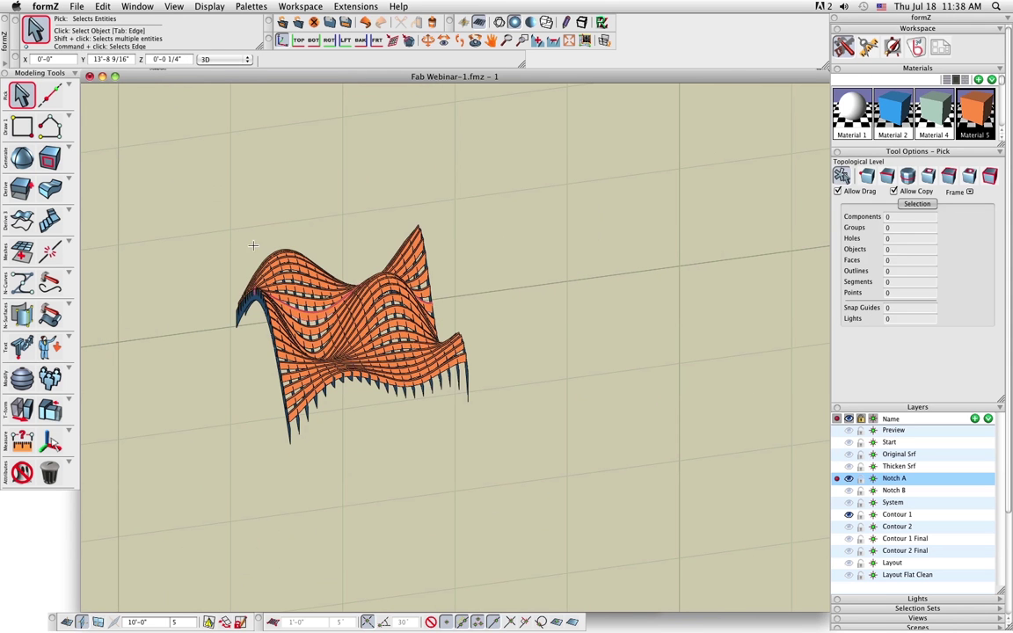
left_click_drag(176, 187, 343, 507)
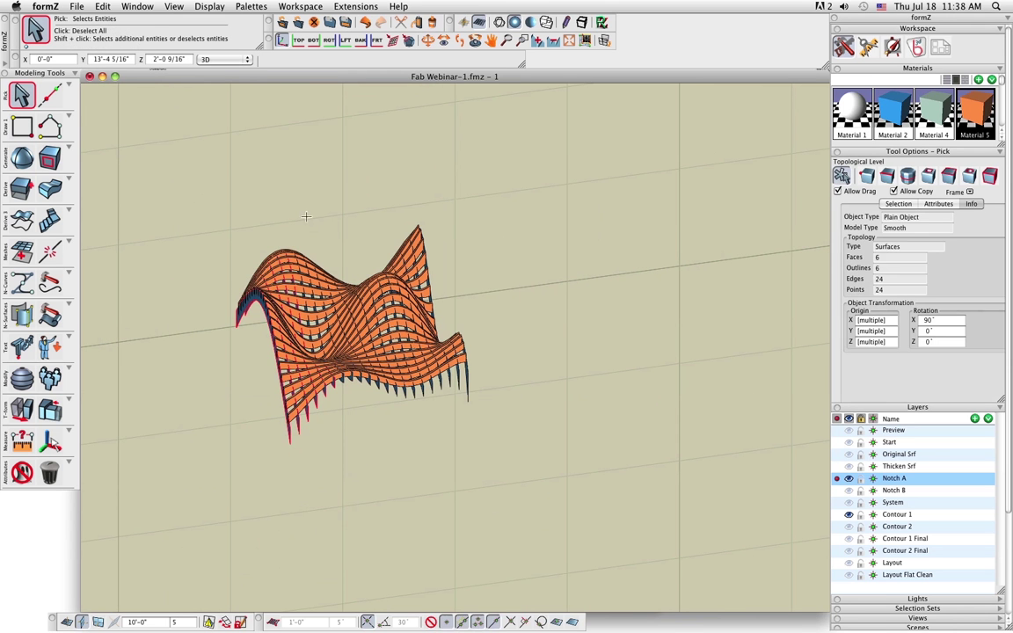
left_click_drag(290, 167, 536, 470)
middle_click_drag(535, 471, 273, 374)
scroll(363, 339, "up", 4)
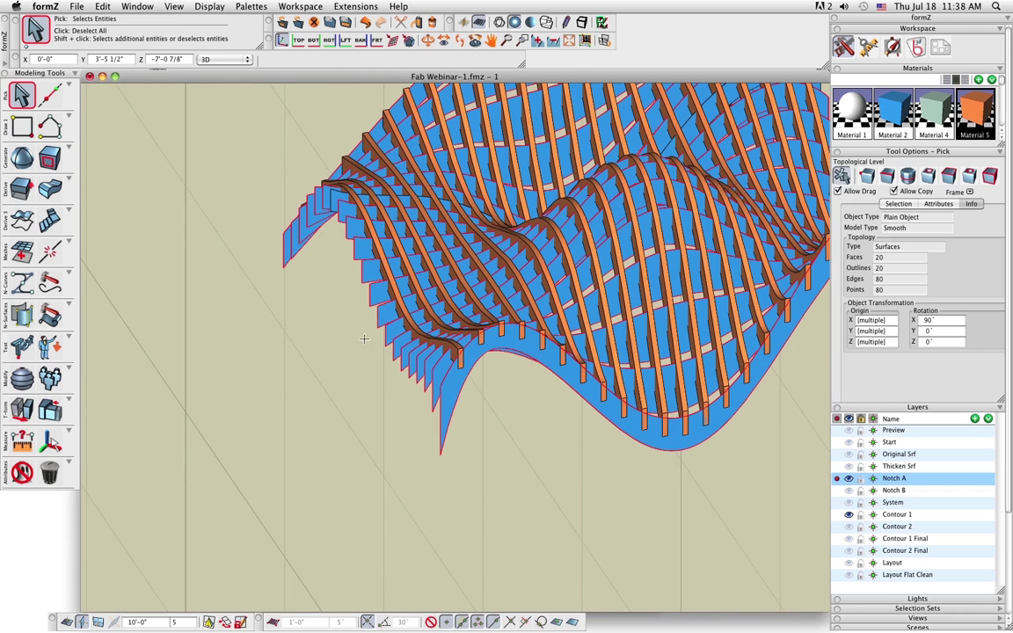
Deselect the outermost blue contour section at each end of the Contour 1 set.
left_click(451, 403, "shift")
scroll(281, 235, "up", 2)
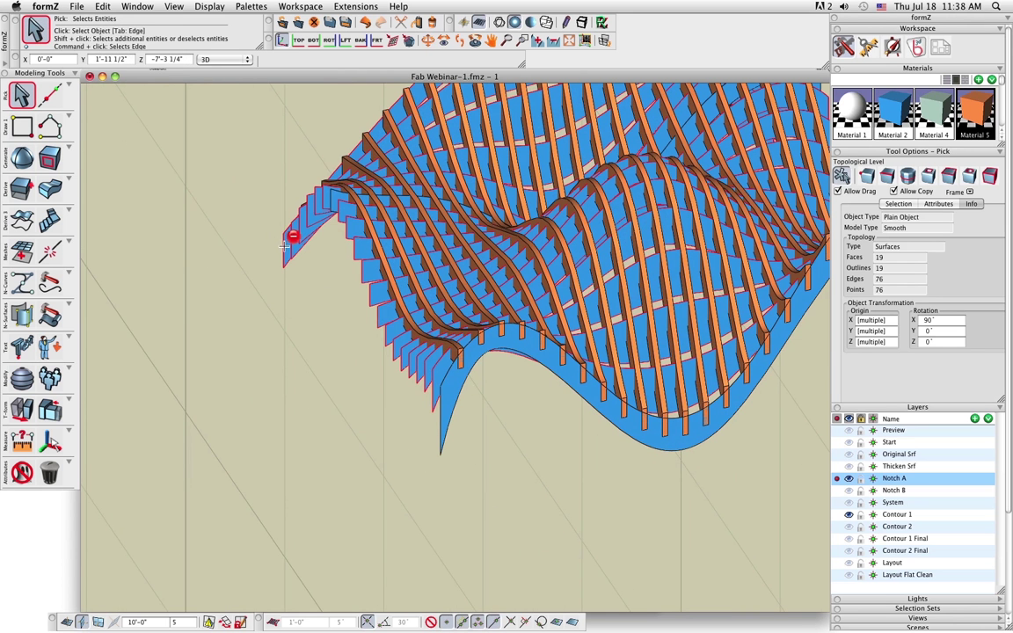
scroll(290, 233, "up", 2)
left_click(379, 325, "shift")
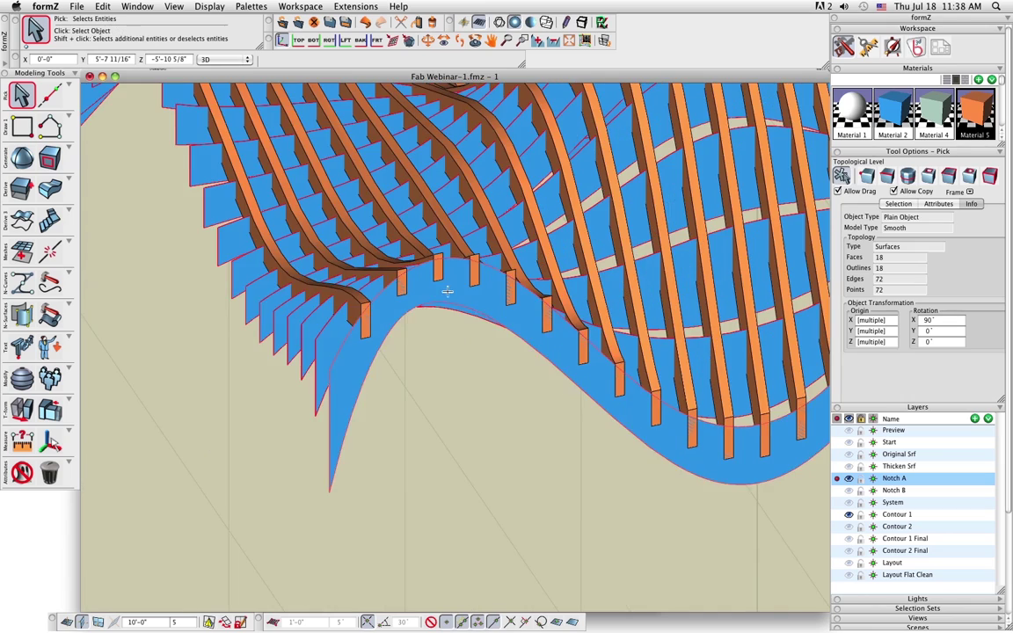
scroll(560, 466, "down", 2)
middle_click_drag(422, 443, 318, 502)
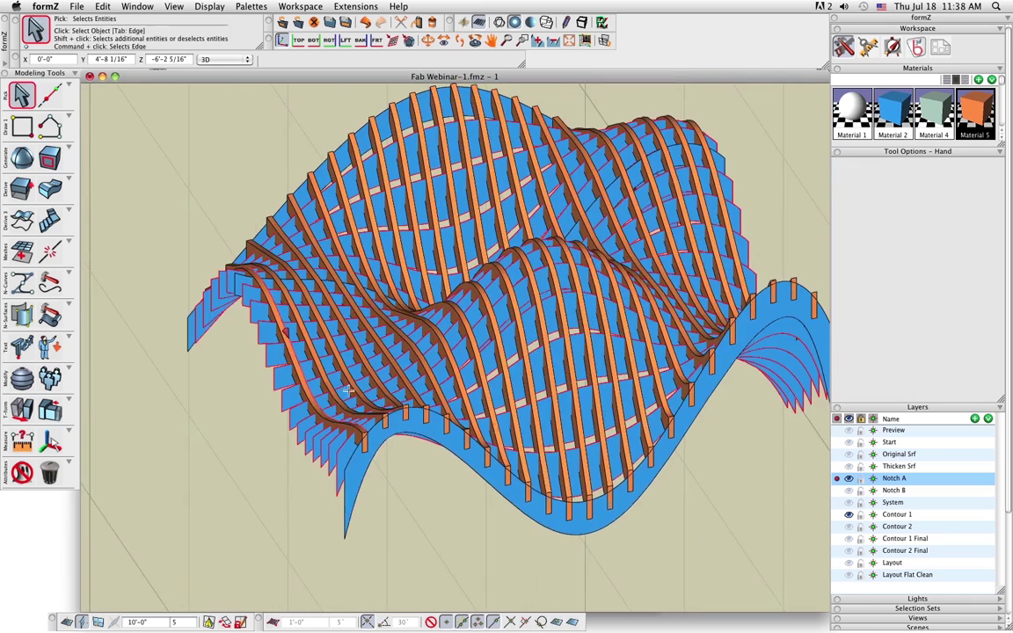
middle_click_drag(348, 390, 422, 398, "shift")
scroll(422, 399, "down", 2)
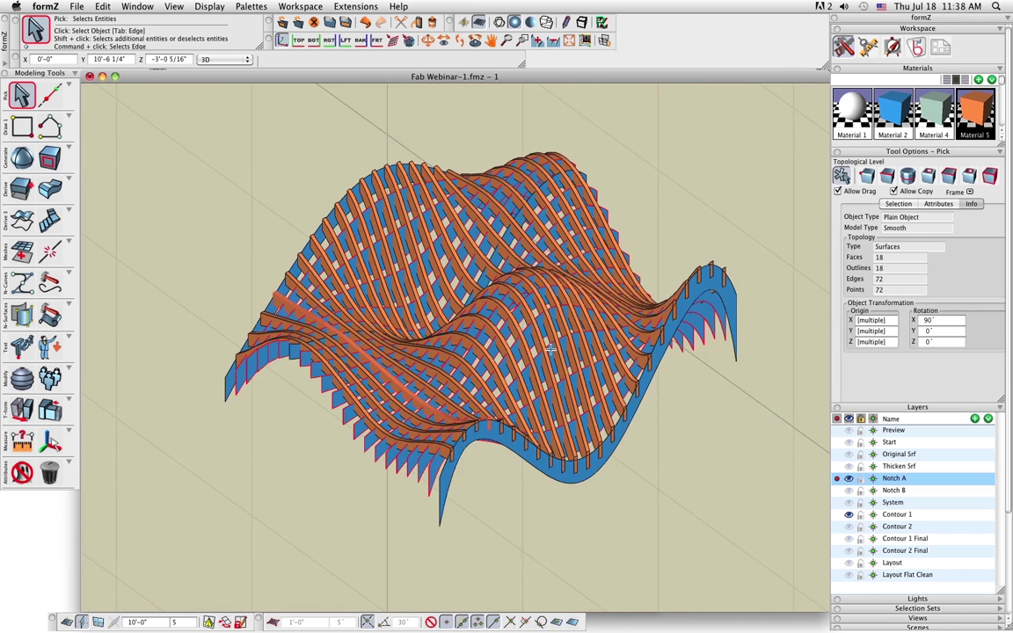
Surface Split the selected blue sections one way with the first three orange solids at one end of the Notch A set.
scroll(550, 349, "up", 2)
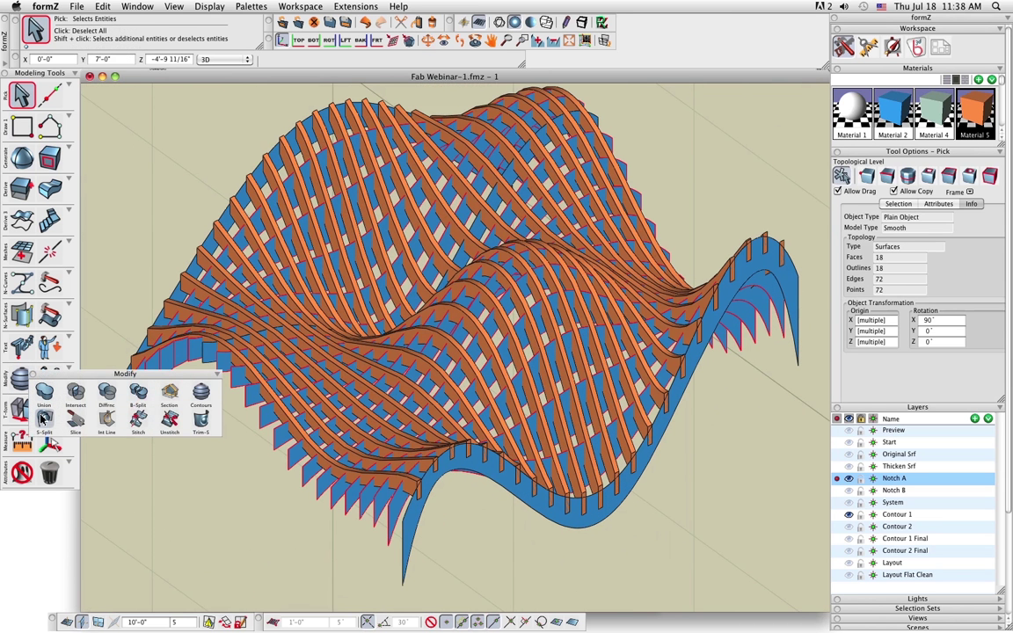
left_click(42, 420)
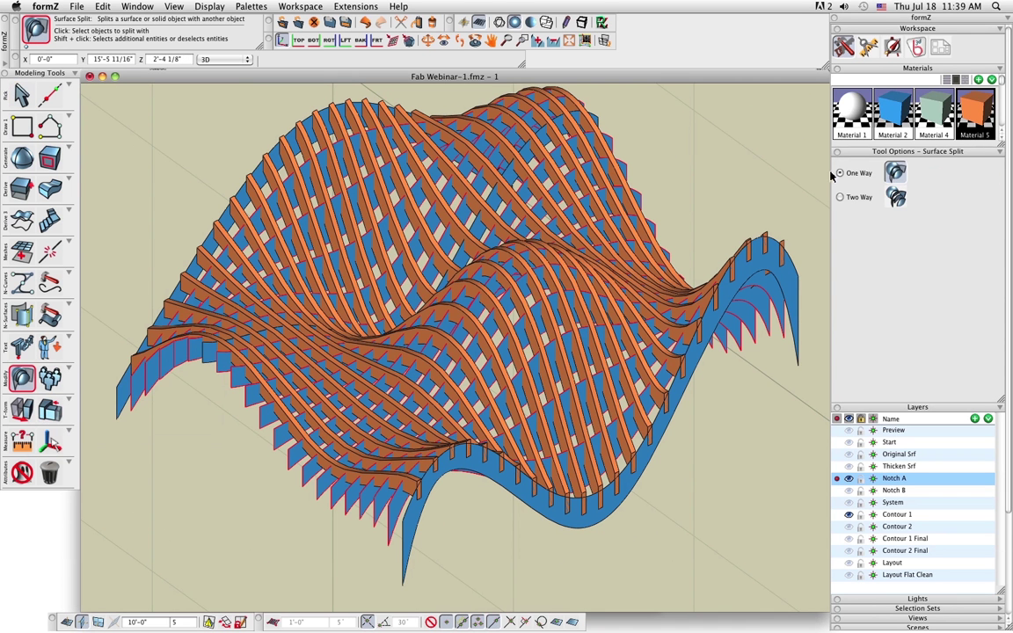
scroll(378, 450, "up", 3)
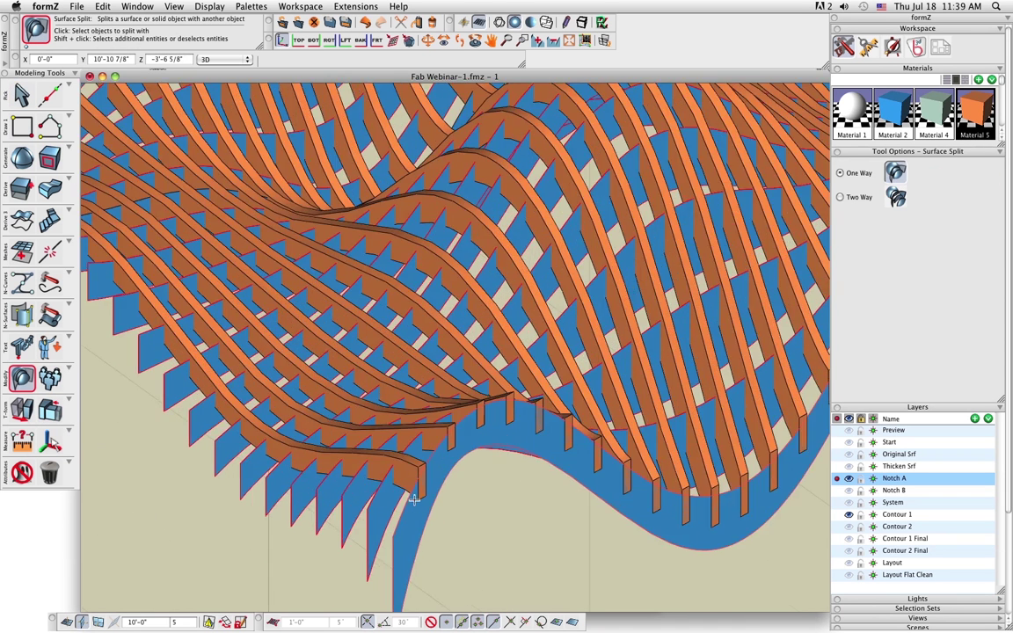
left_click(420, 436)
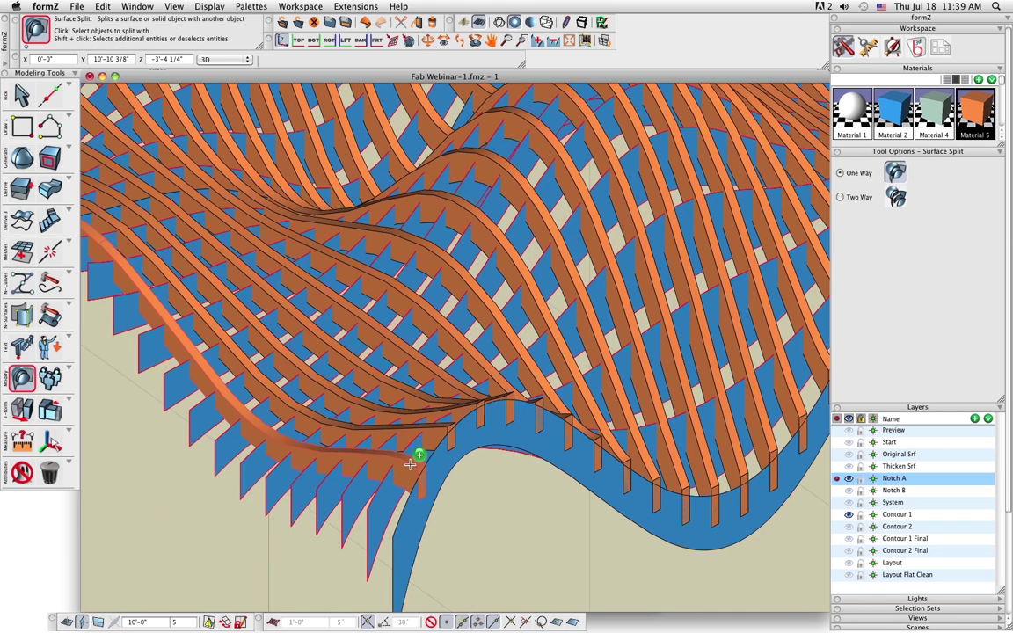
left_click(436, 425, "shift")
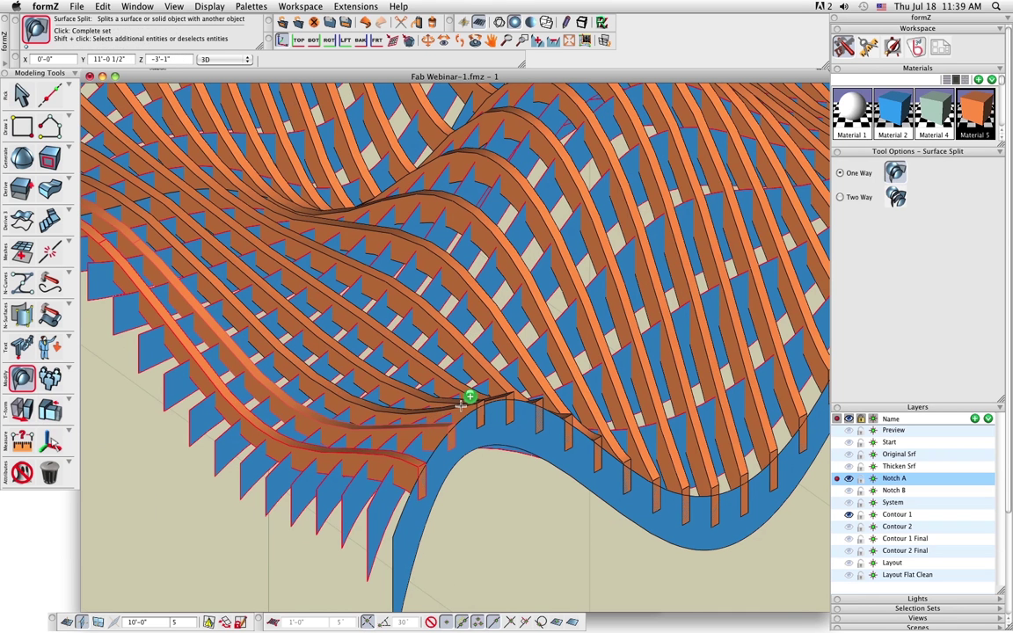
left_click(463, 403, "shift")
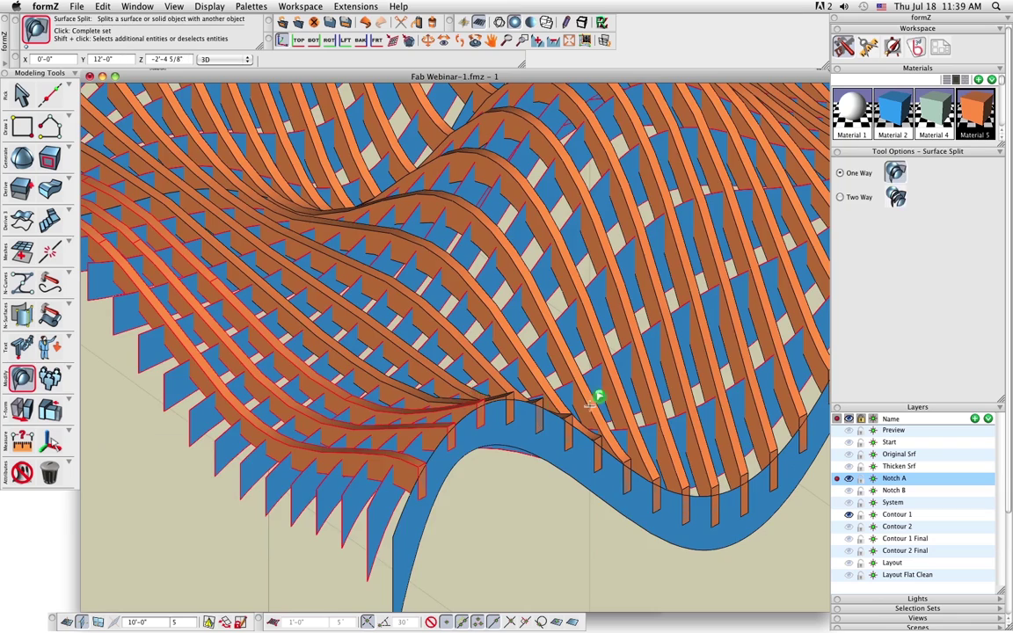
middle_click_drag(591, 403, 495, 418)
scroll(479, 419, "down", 2)
middle_click_drag(424, 430, 471, 416)
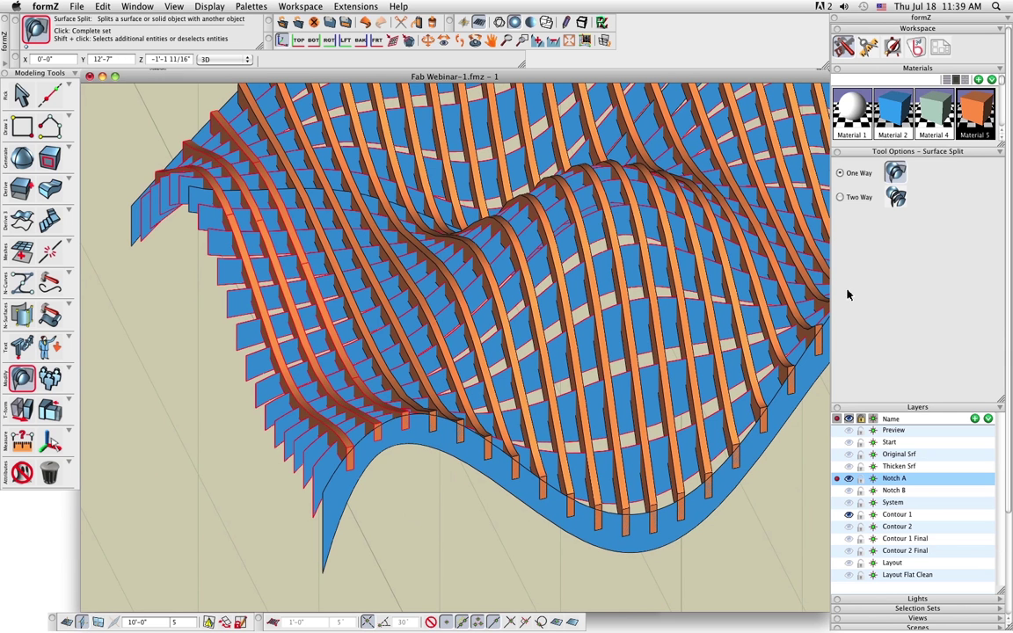
left_click(397, 519)
key("Return")
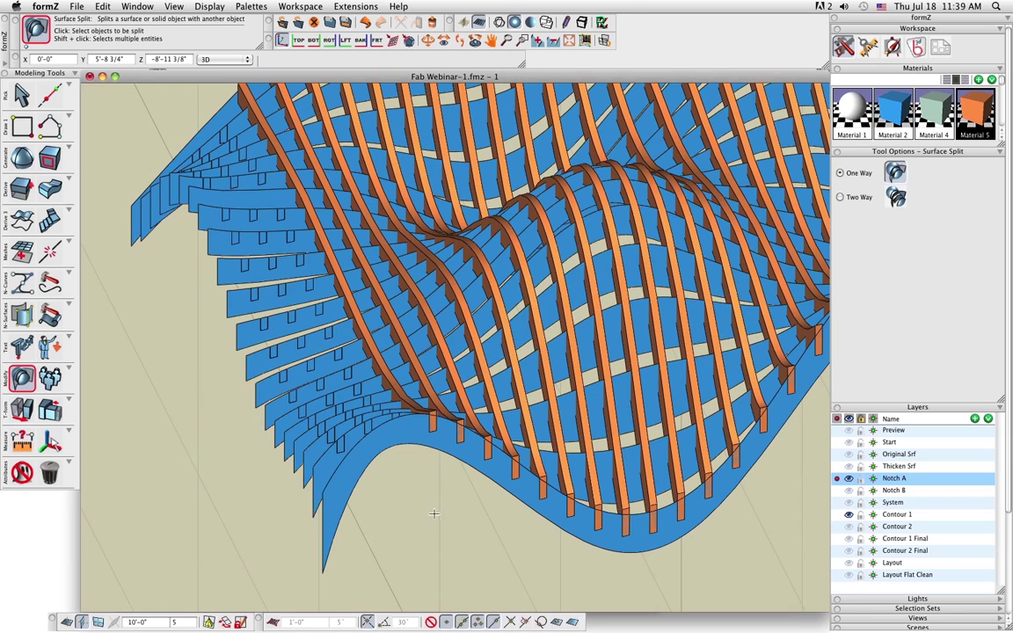
Delete the small notch pieces that the first three solids split from the blue Contour 1 sections.
middle_click_drag(447, 514, 542, 519)
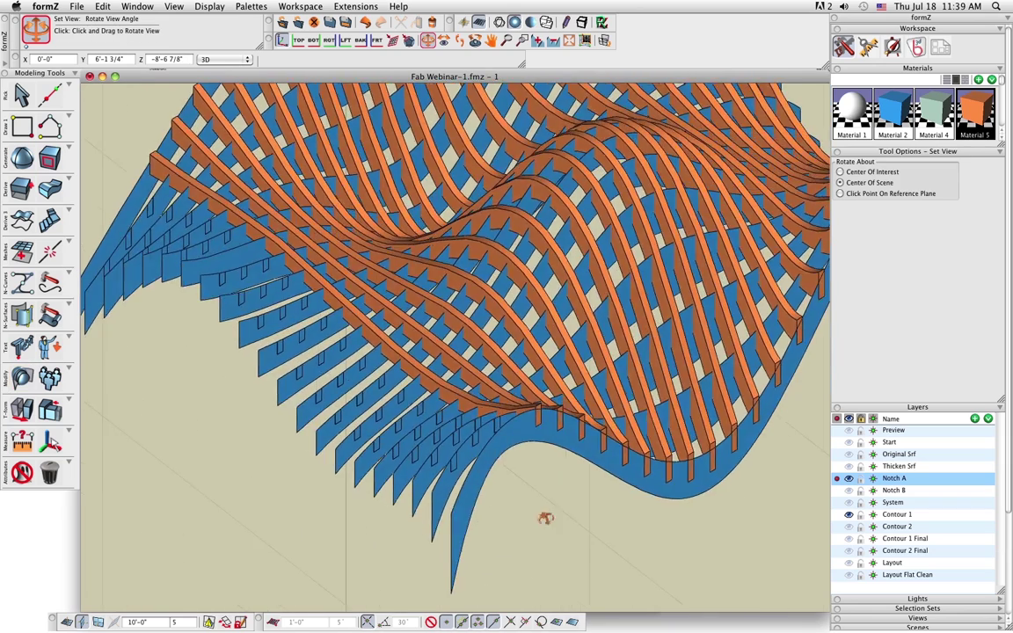
scroll(465, 453, "up", 5)
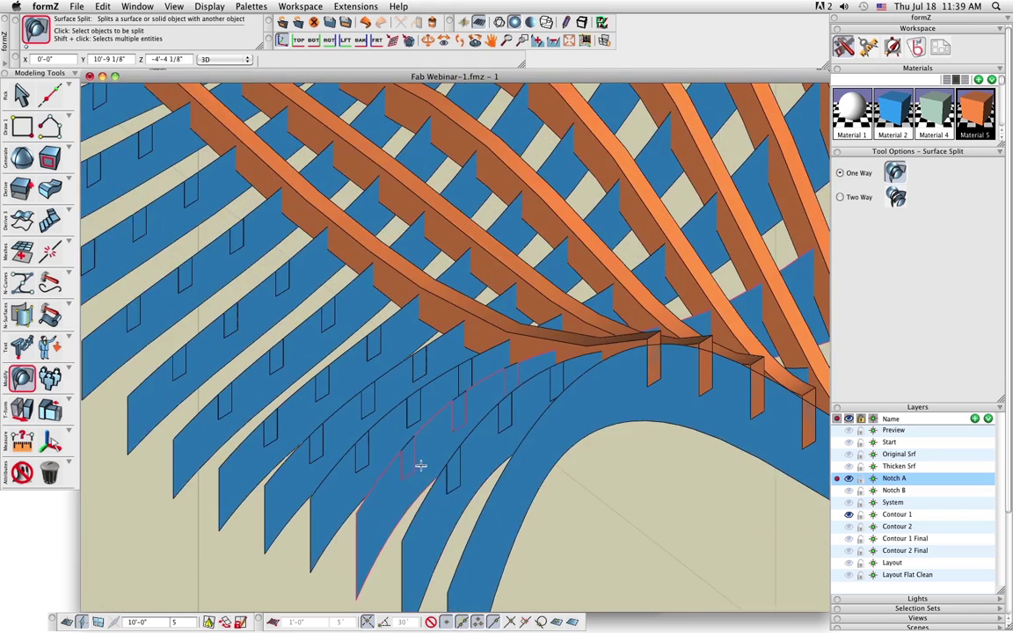
scroll(420, 466, "down", 5)
middle_click_drag(506, 470, 444, 492)
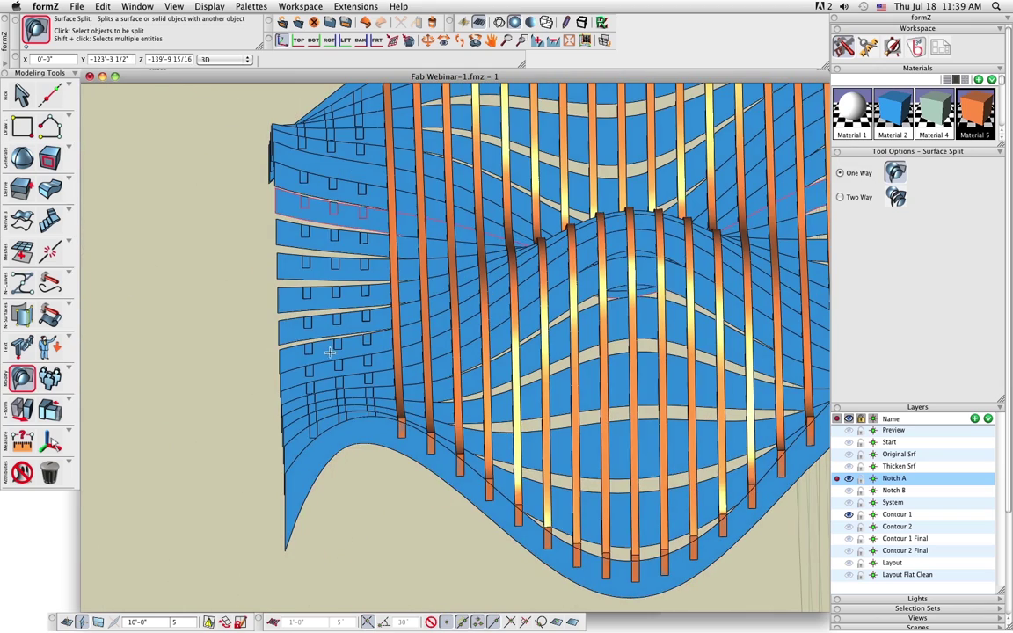
left_click(22, 92)
scroll(328, 360, "down", 5)
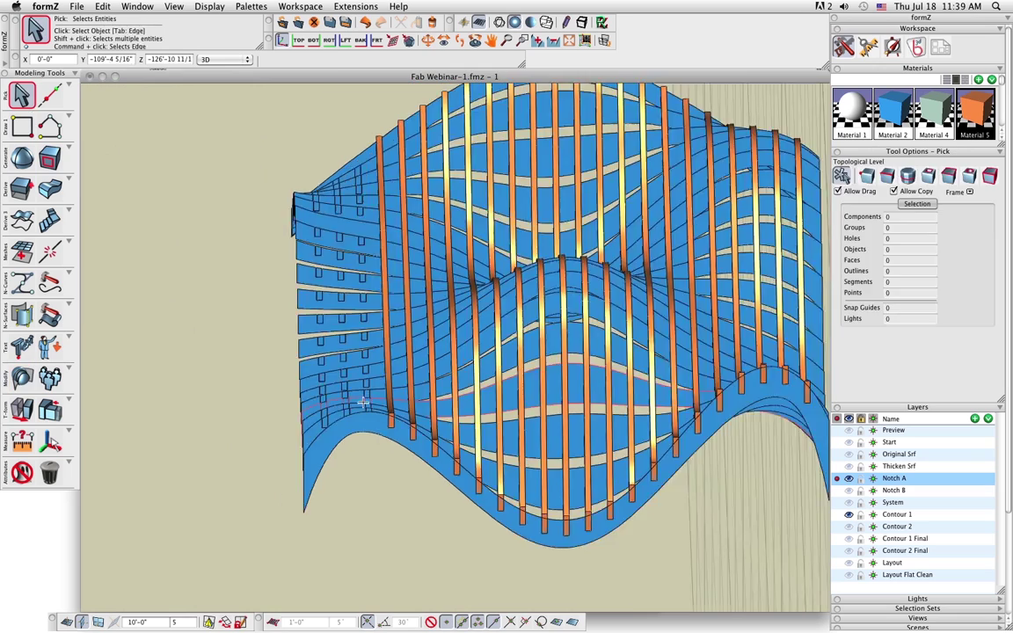
middle_click_drag(328, 359, 378, 344)
scroll(349, 327, "up", 5)
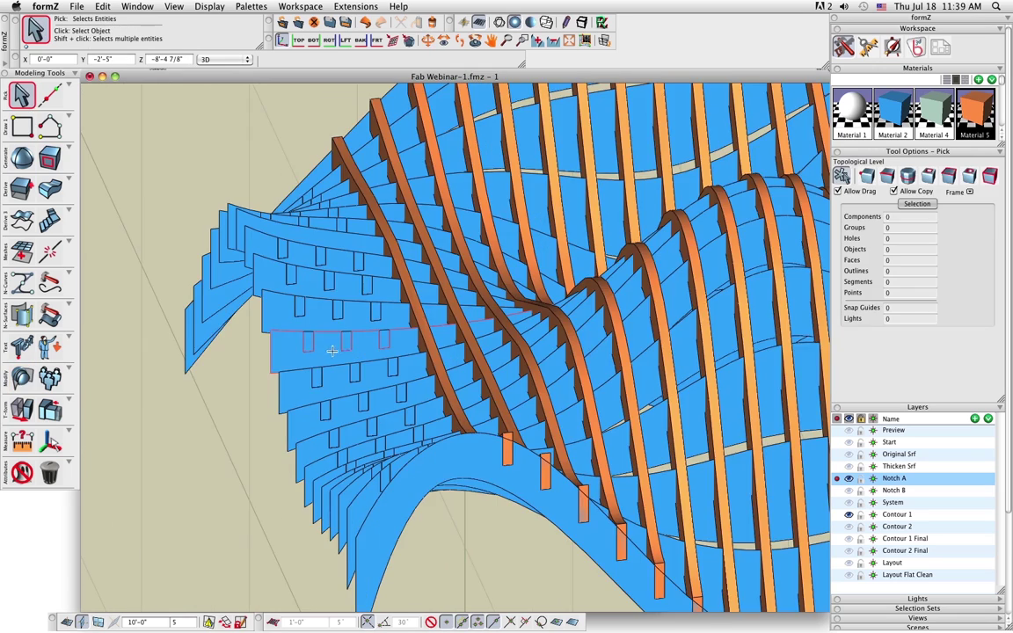
scroll(314, 377, "down", 3)
scroll(314, 377, "down", 3)
middle_click_drag(297, 257, 242, 246)
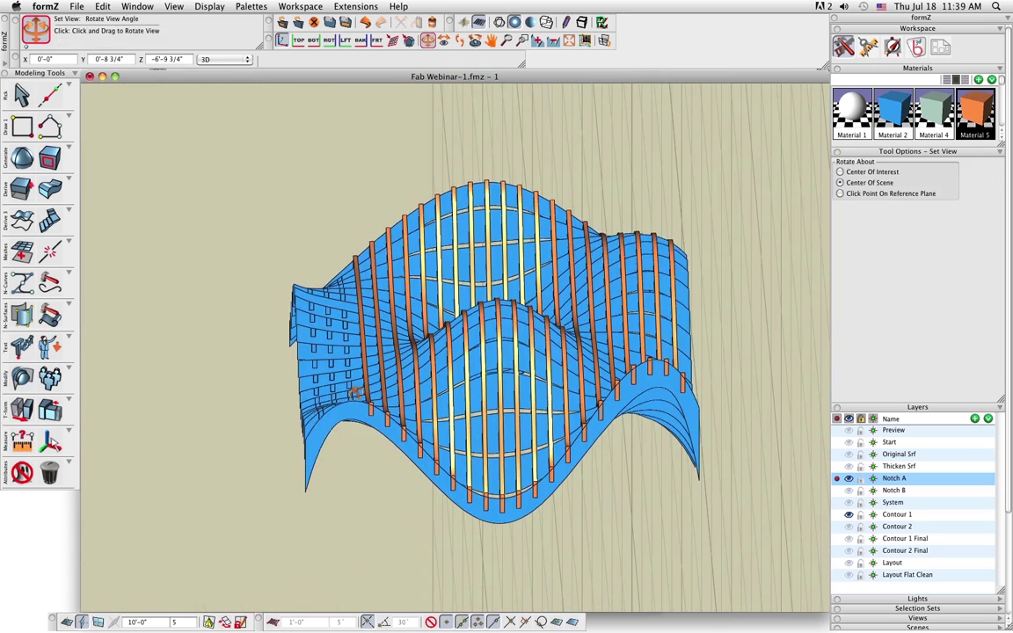
left_click_drag(213, 217, 354, 457)
key("Delete")
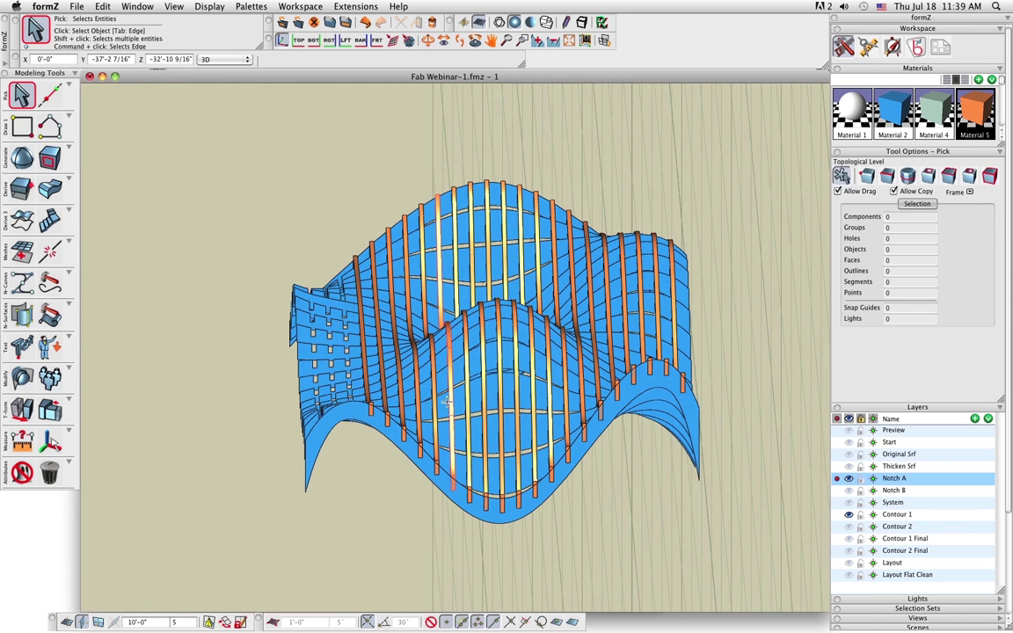
Make Contour 1 Final the active layer and hide the Notch A and Contour 1 layers.
middle_click_drag(290, 386, 501, 407)
scroll(349, 466, "up", 6)
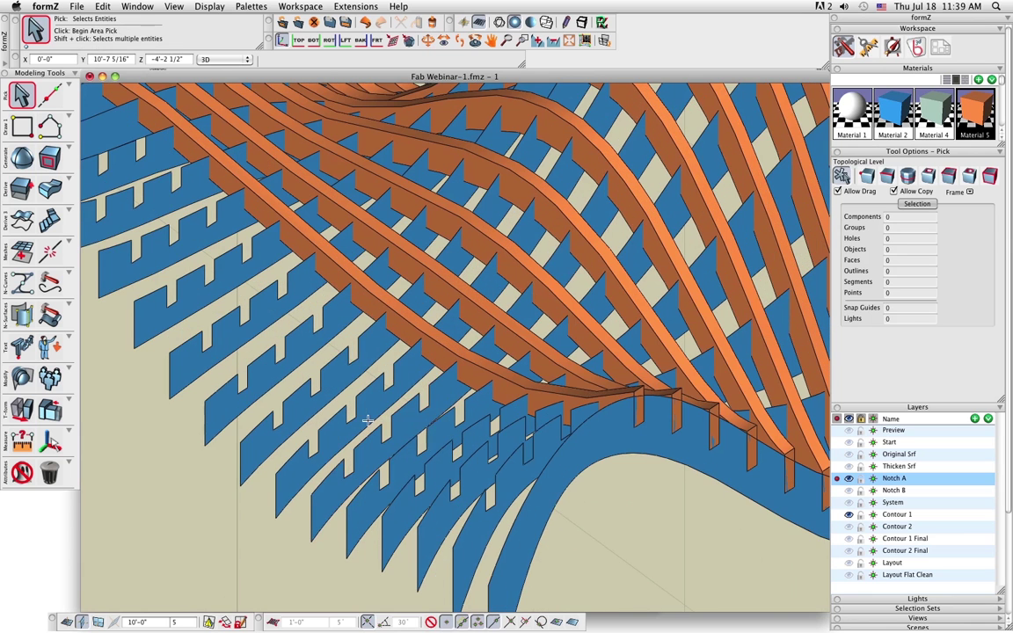
scroll(378, 425, "down", 6)
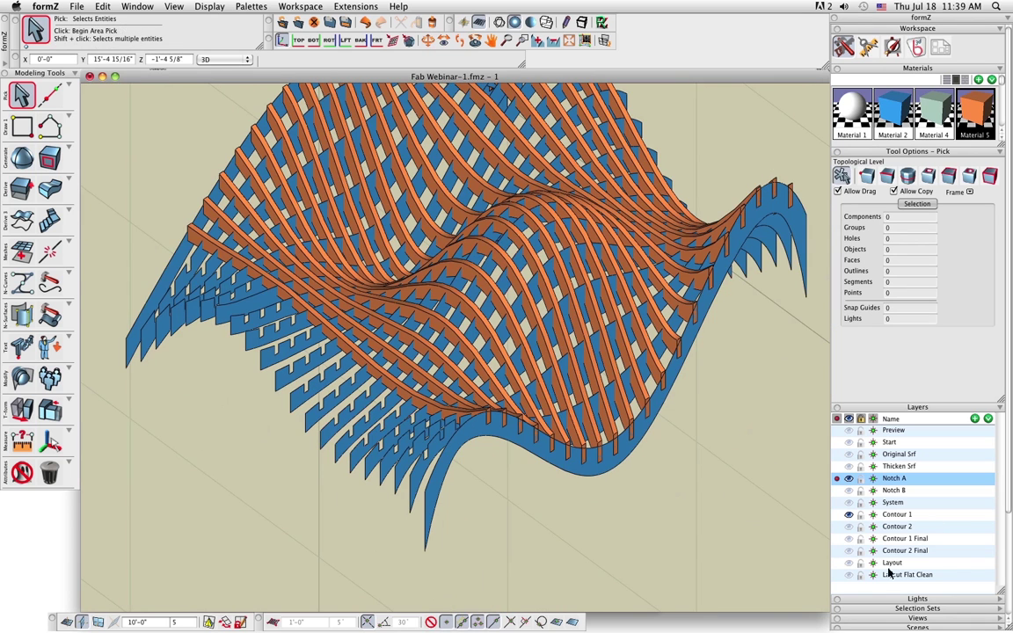
left_click(837, 539)
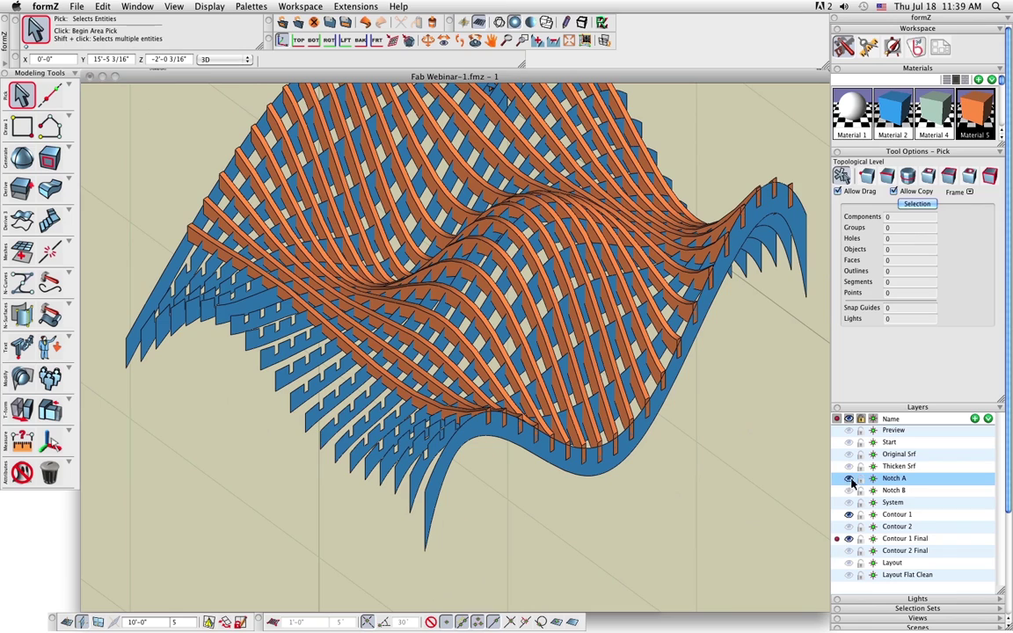
middle_click_drag(652, 446, 579, 396)
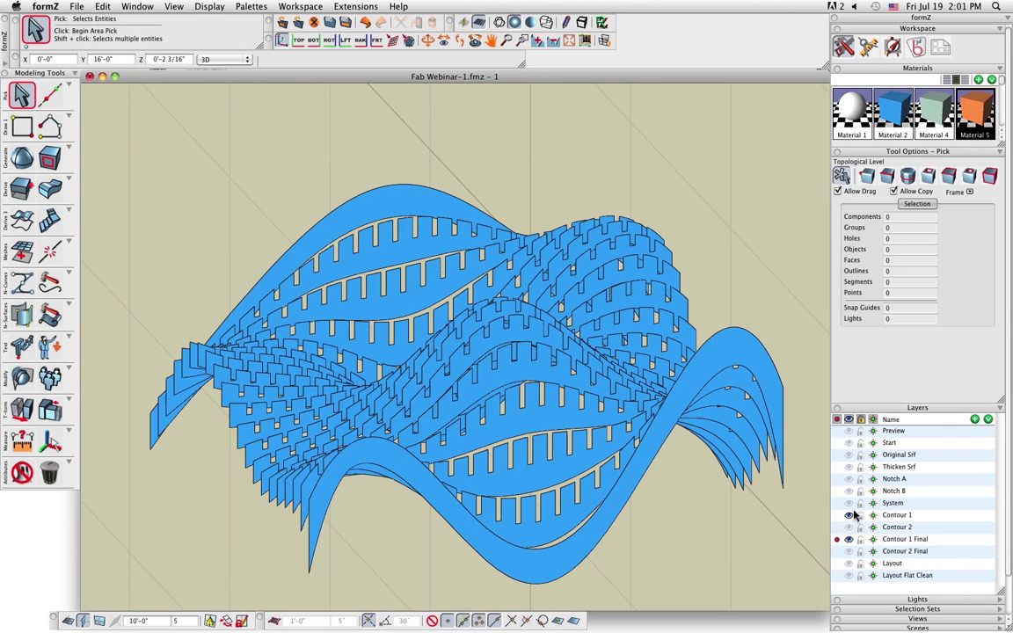
left_click(850, 514)
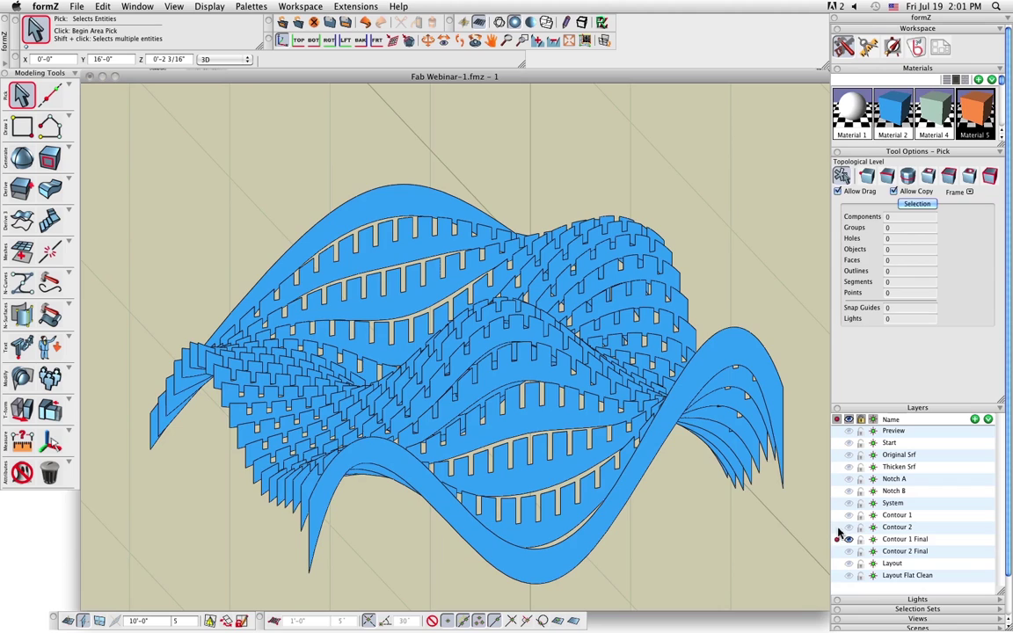
Make Contour 2 the active layer and examine how its sections cross the notched Contour 1 Final sections.
middle_click_drag(471, 352, 592, 413)
scroll(513, 354, "up", 5)
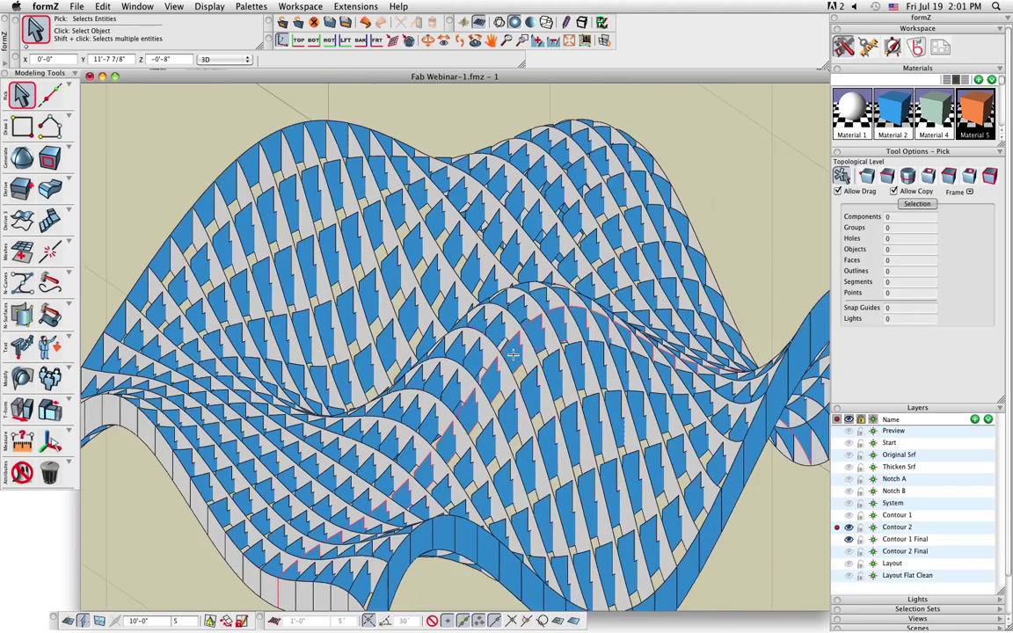
scroll(513, 354, "up", 3)
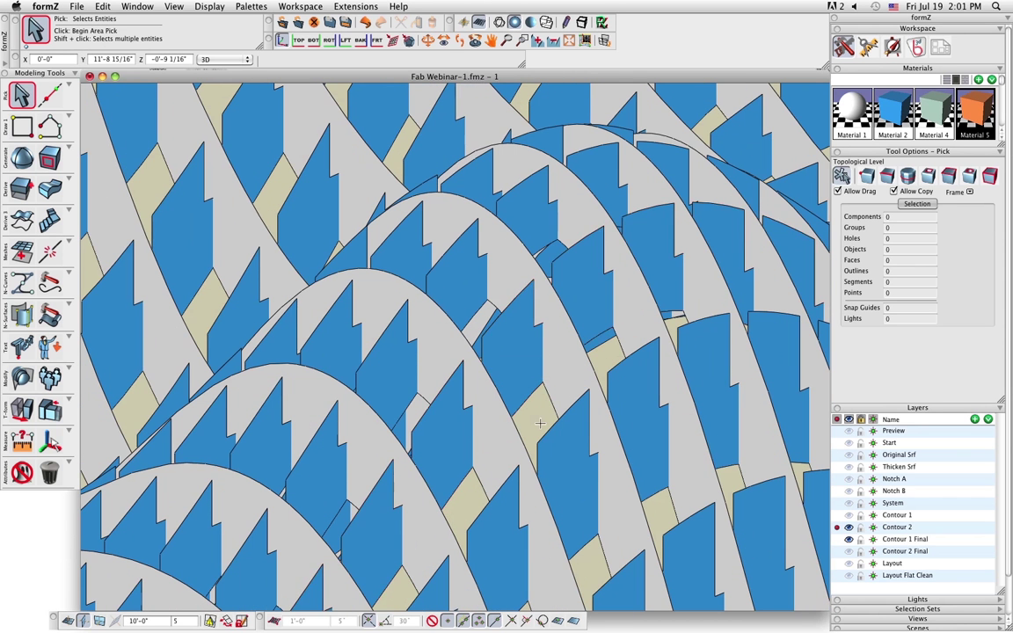
key("super+f")
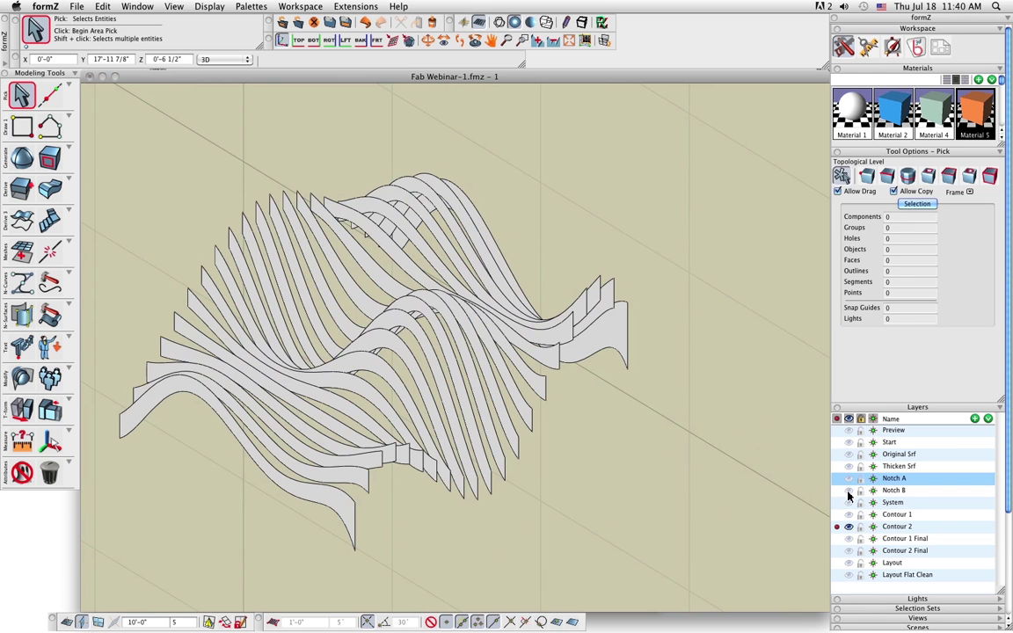
Show the Notch B layer and set the Contours tool to 20 increments.
left_click(848, 492)
middle_click_drag(564, 482, 520, 486)
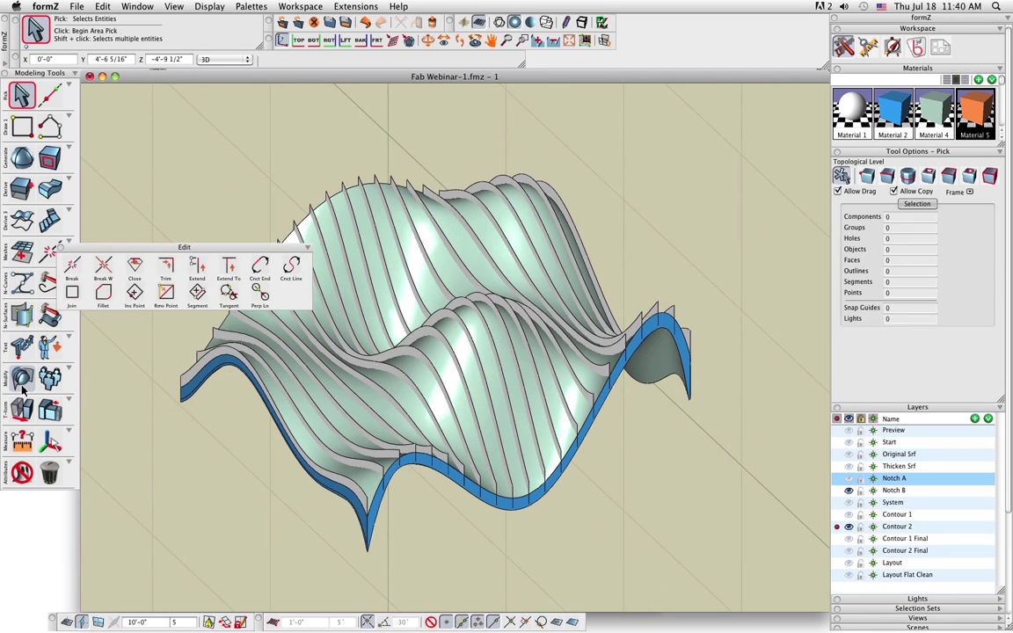
mouse_move(20, 378)
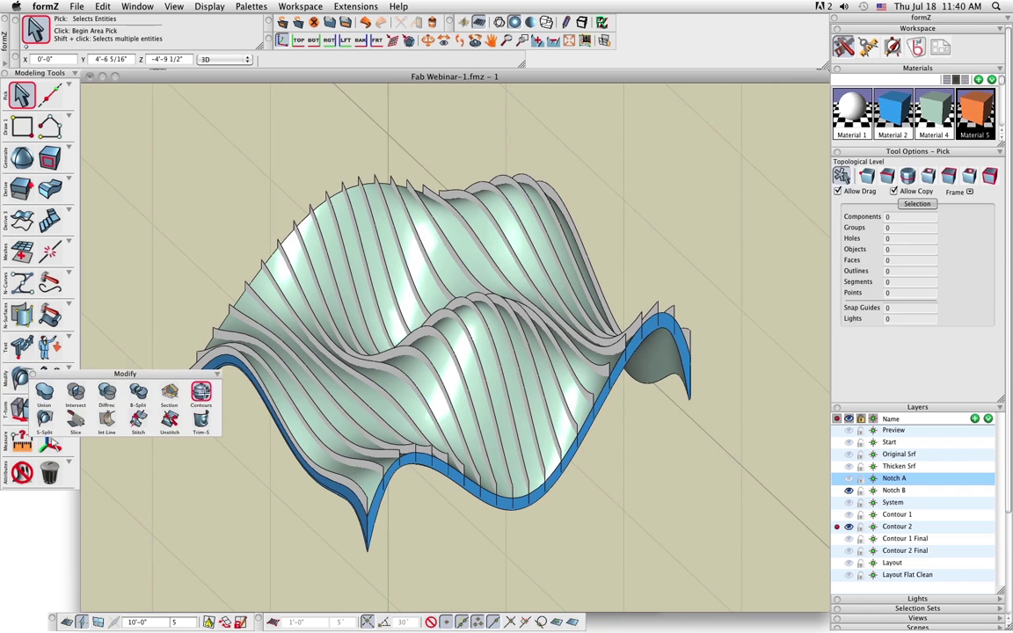
left_click(201, 392)
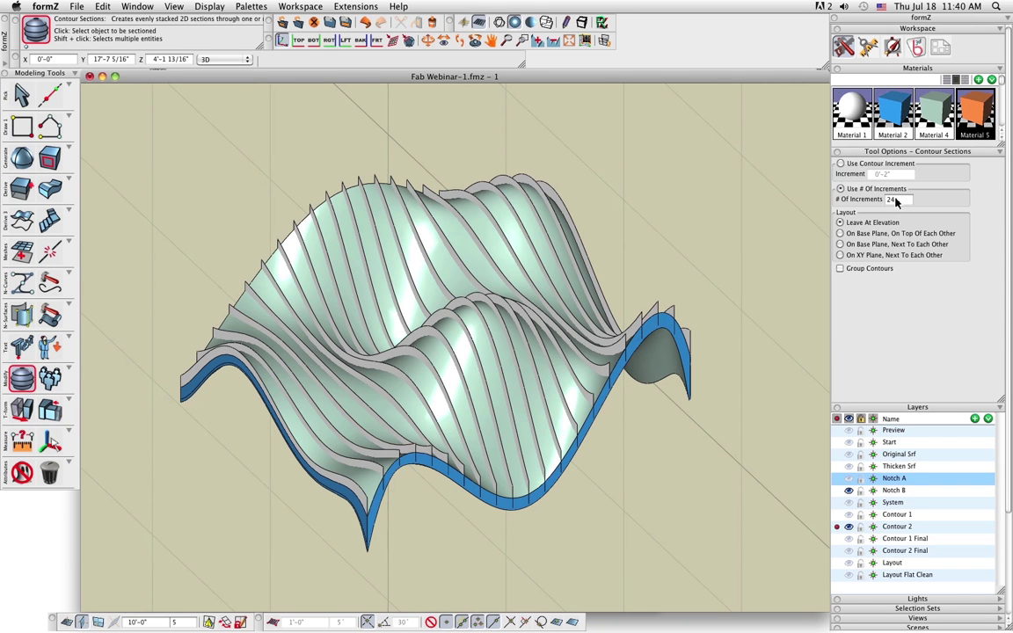
double_click(894, 201)
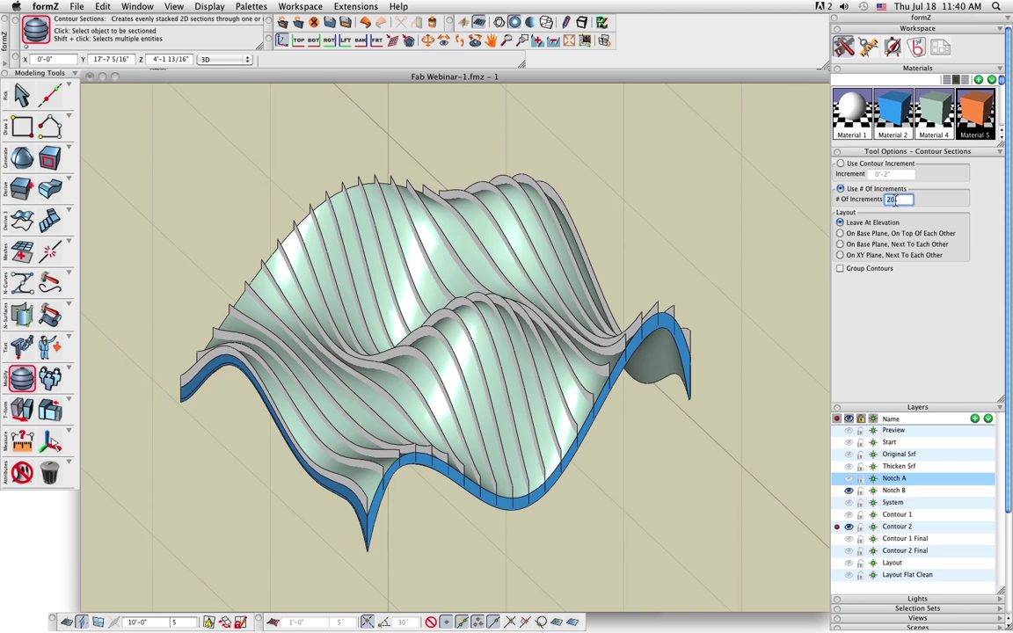
Contour the blue-edged Notch B solid across the existing Contour 2 sections on the vertical XZ reference plane, using Material 4.
middle_click_drag(659, 479, 712, 499)
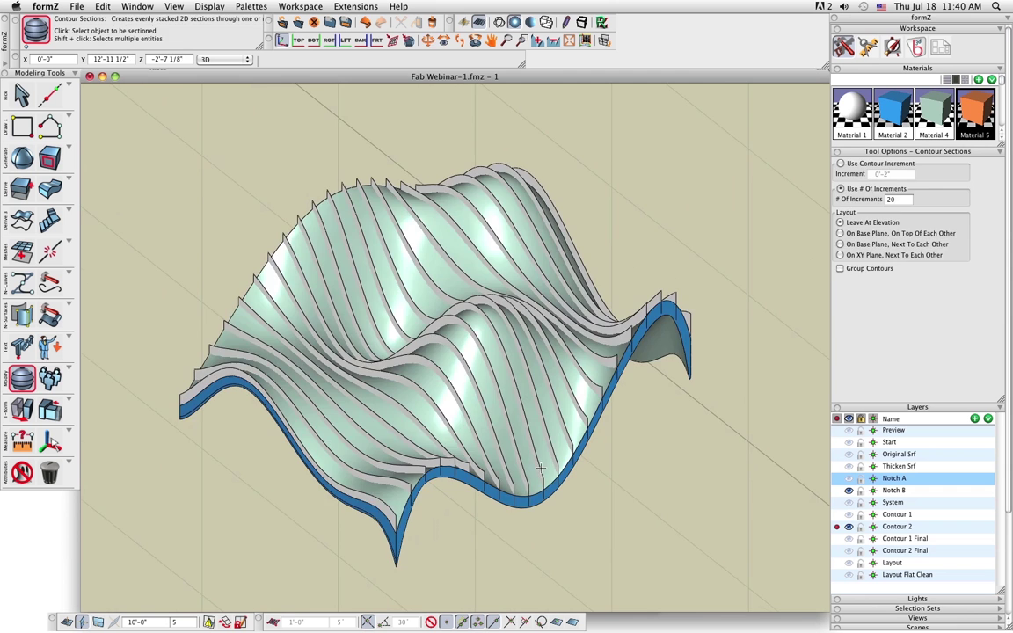
middle_click_drag(540, 468, 507, 442)
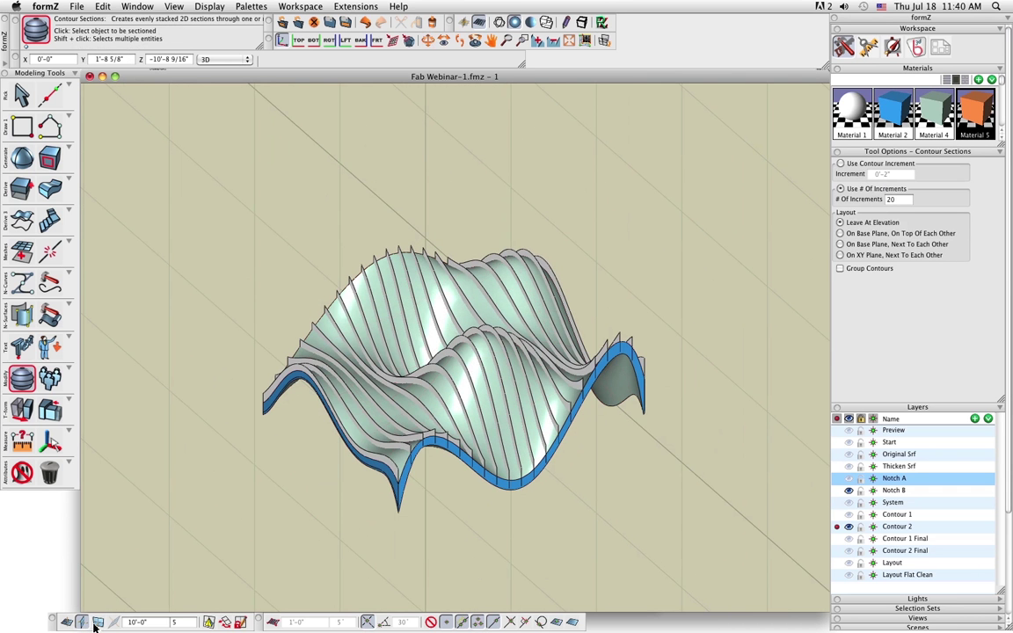
middle_click_drag(264, 528, 308, 506)
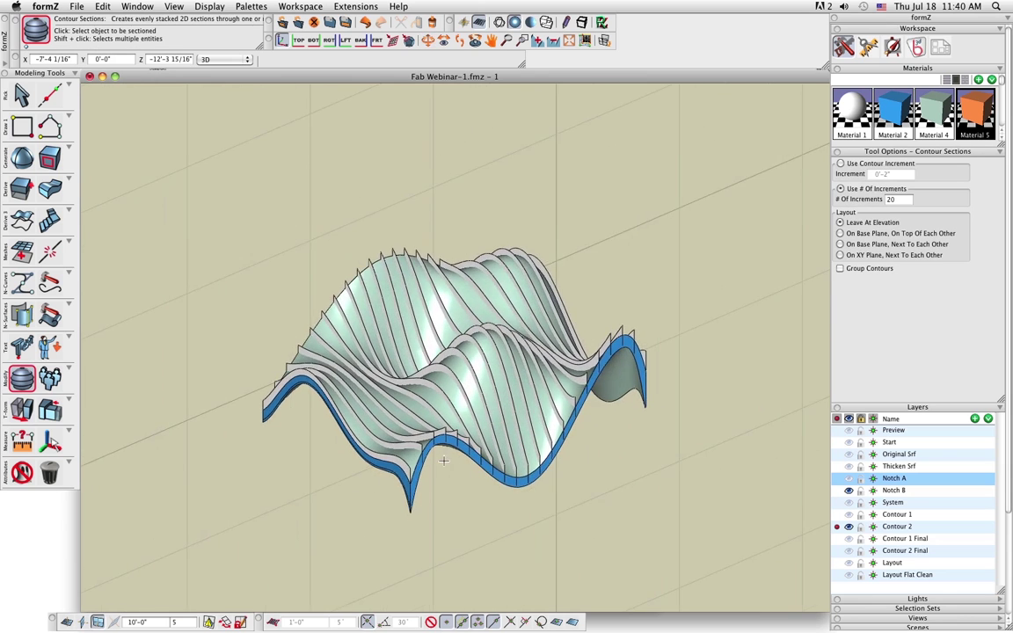
scroll(458, 458, "up", 5)
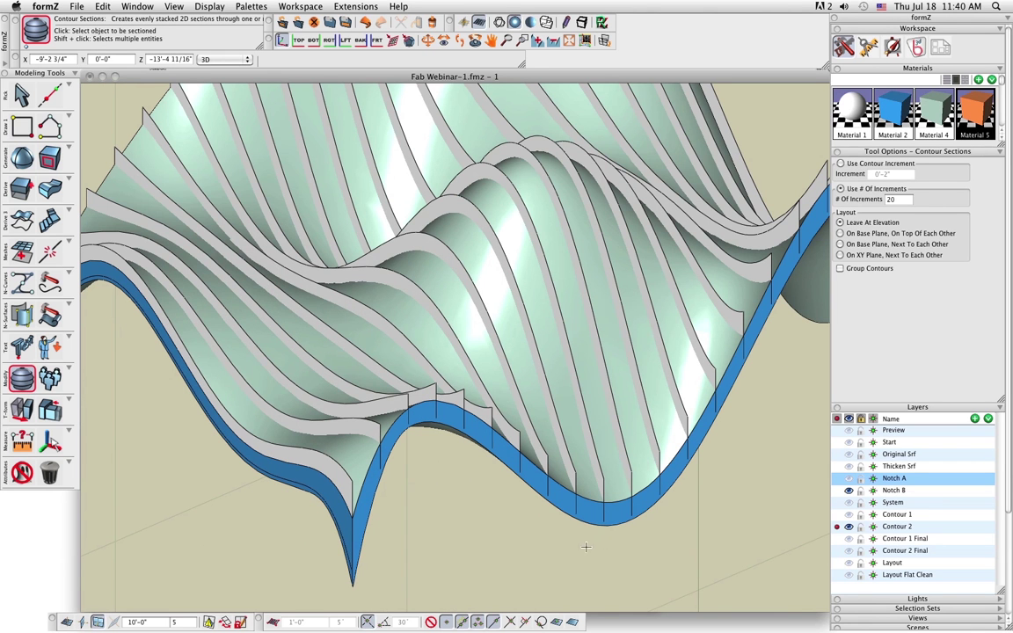
left_click(892, 119)
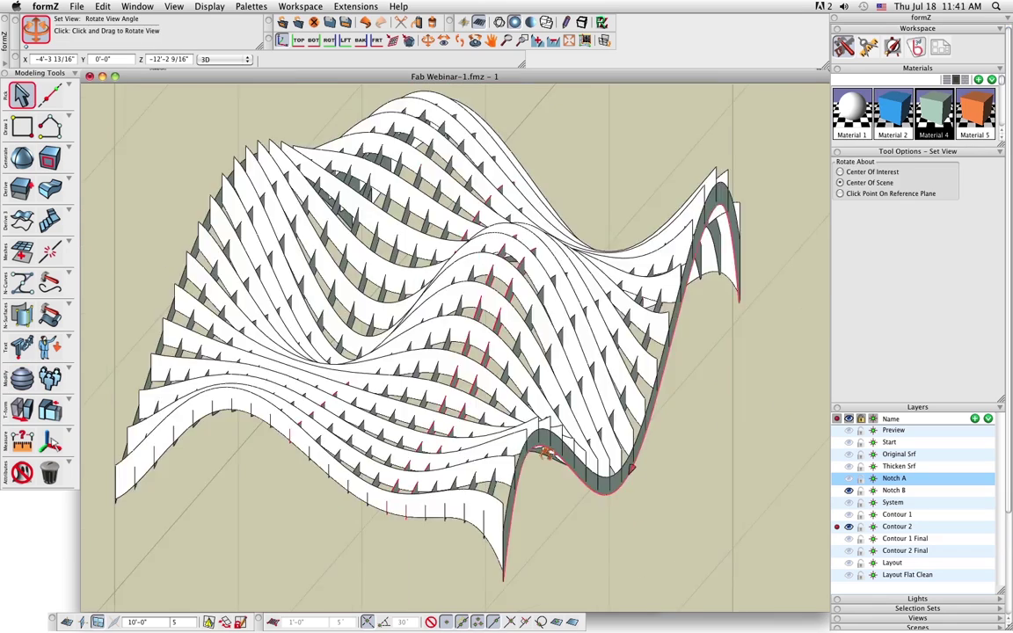
Make Notch B the active layer and clear the current selection.
left_click_drag(379, 458, 440, 444)
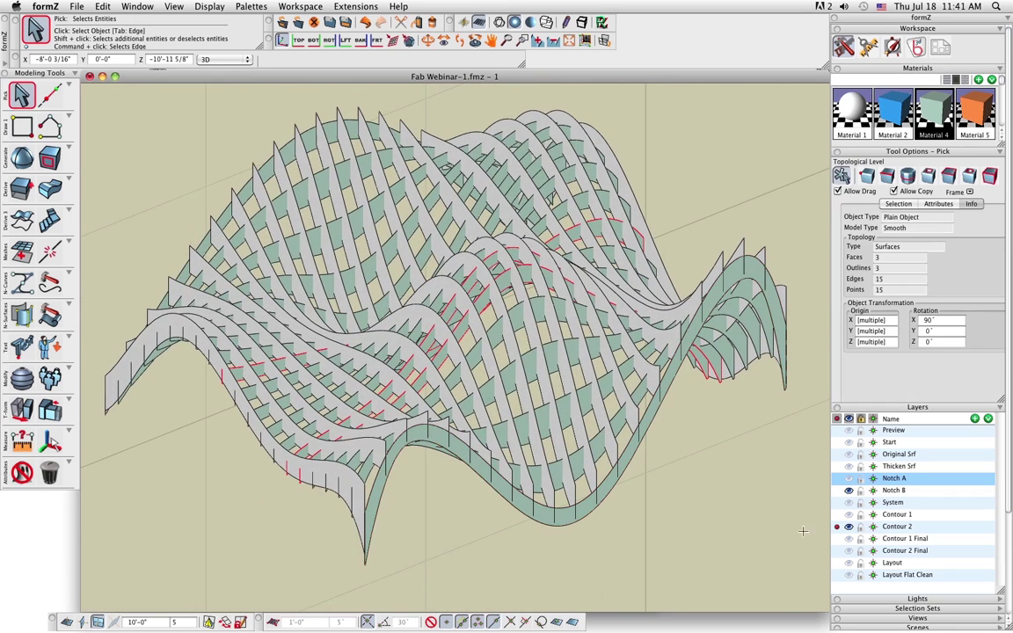
left_click(838, 491)
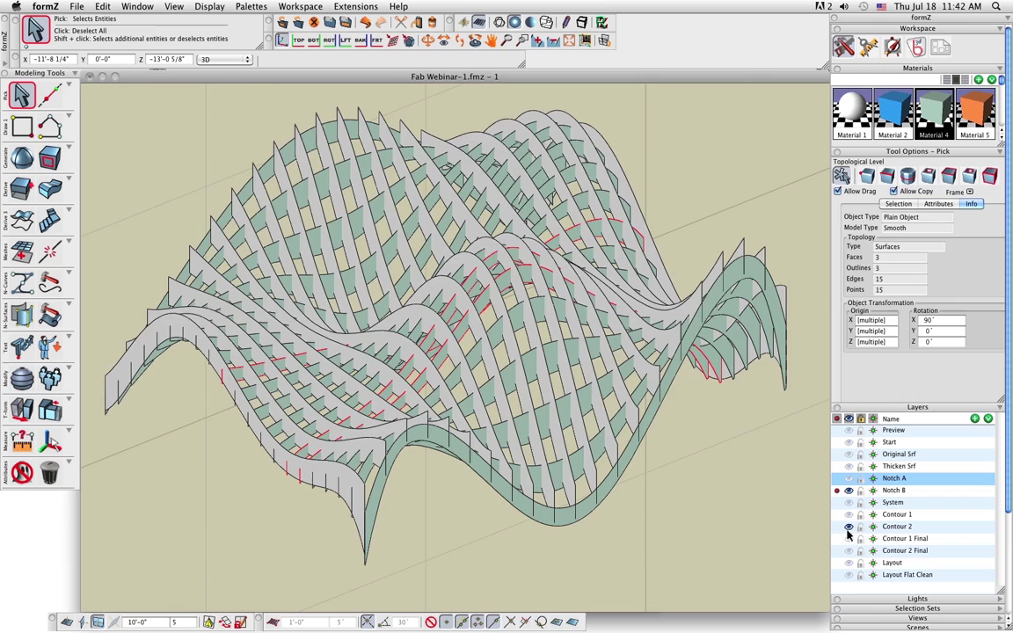
left_click_drag(515, 528, 572, 528)
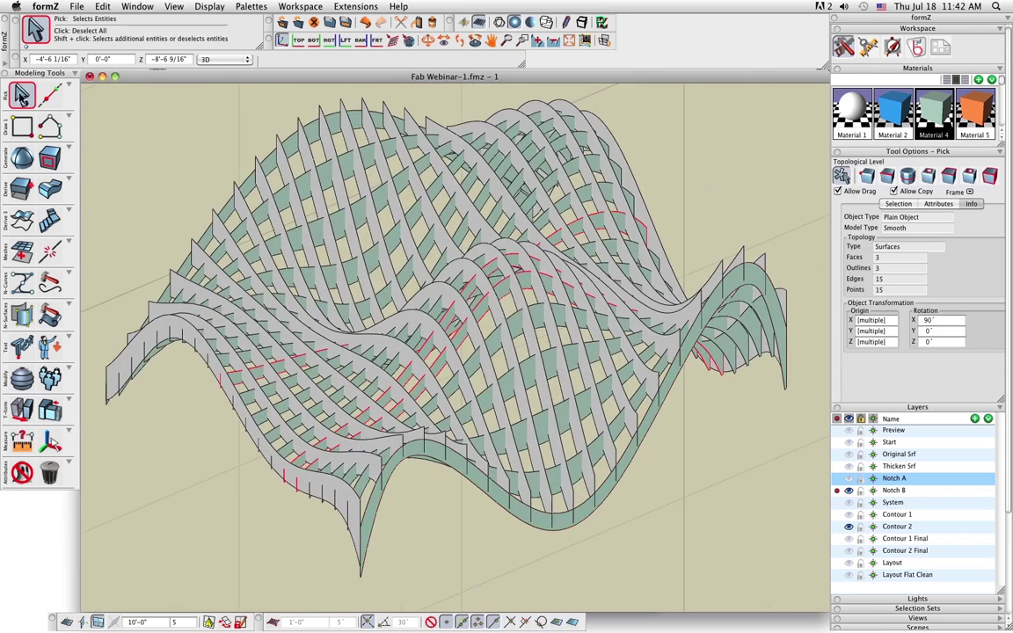
left_click(442, 455)
left_click(441, 457)
Select all the green notch sections that run across the grey Contour 2 sections.
middle_click_drag(352, 484, 651, 440)
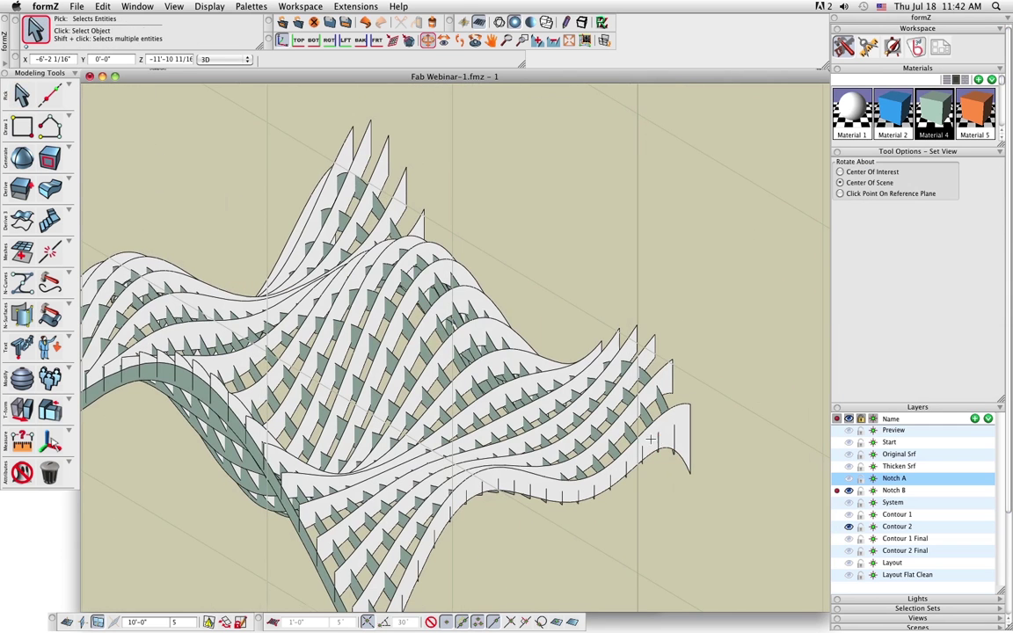
left_click(288, 512)
left_click(289, 512)
middle_click_drag(258, 464, 63, 540)
scroll(226, 490, "down", 5)
middle_click_drag(224, 492, 466, 479)
left_click_drag(226, 257, 461, 585)
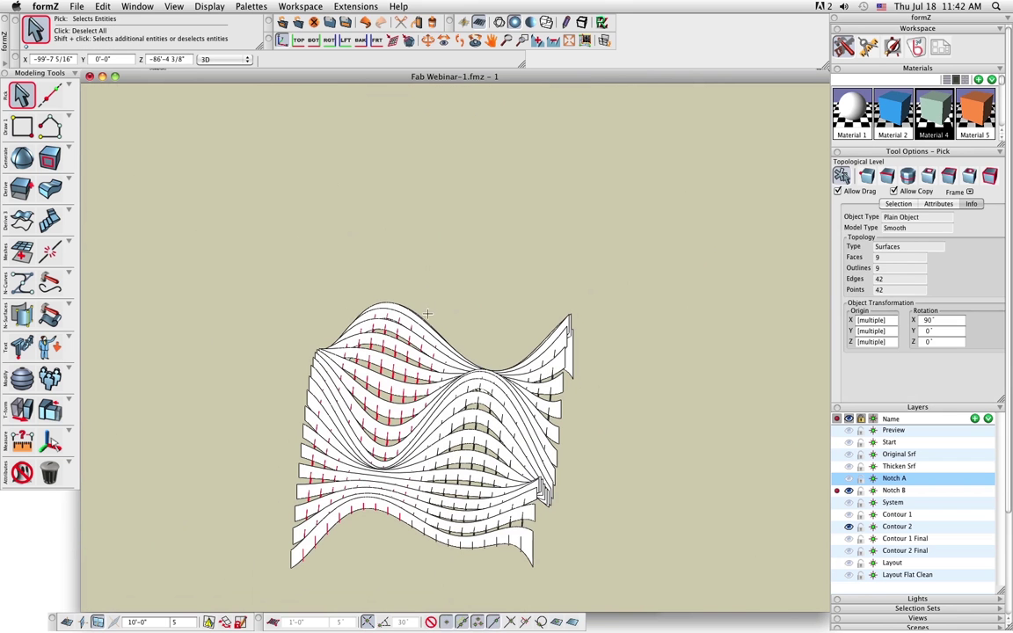
left_click_drag(416, 281, 596, 595, "shift")
Thicken the selected green sections by 1/2" with Center justification and hide the reference plane grid.
middle_click_drag(412, 524, 226, 522)
scroll(268, 468, "up", 5)
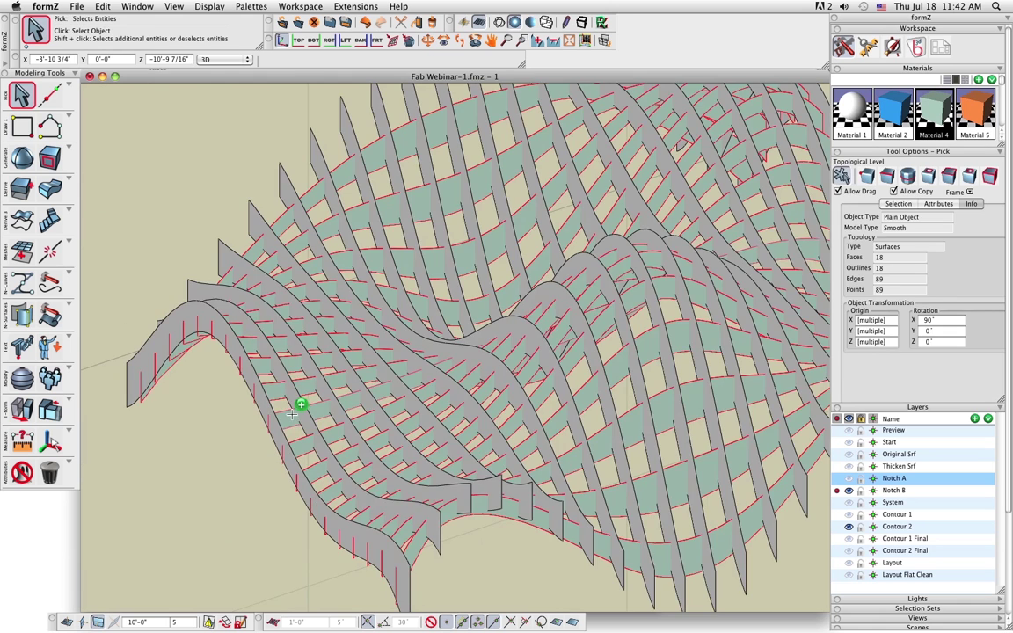
scroll(294, 413, "down", 5)
middle_click_drag(541, 491, 505, 492)
scroll(504, 491, "up", 3)
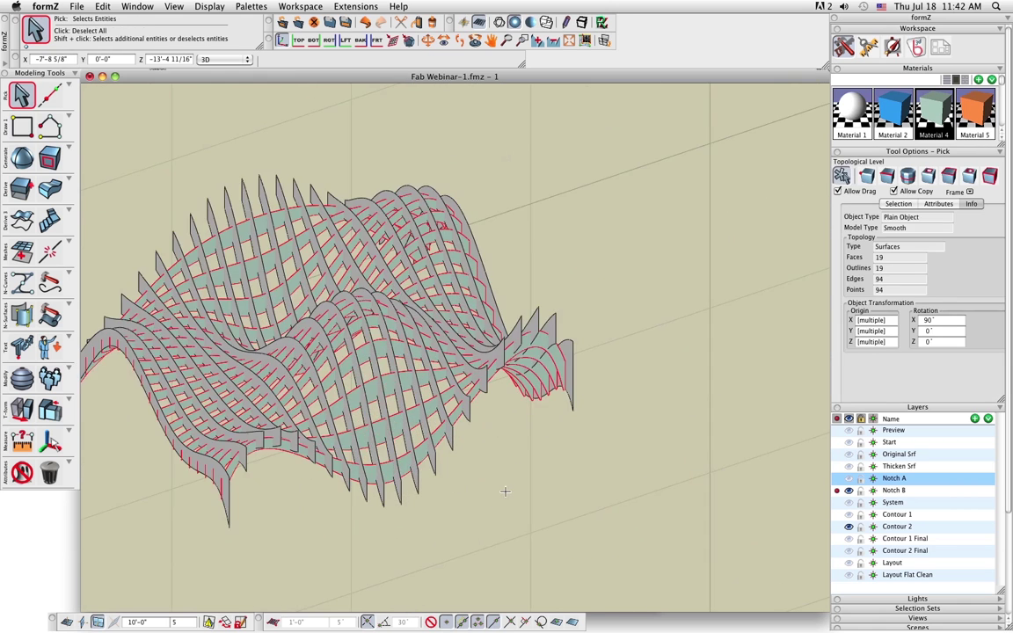
middle_click_drag(369, 447, 429, 454)
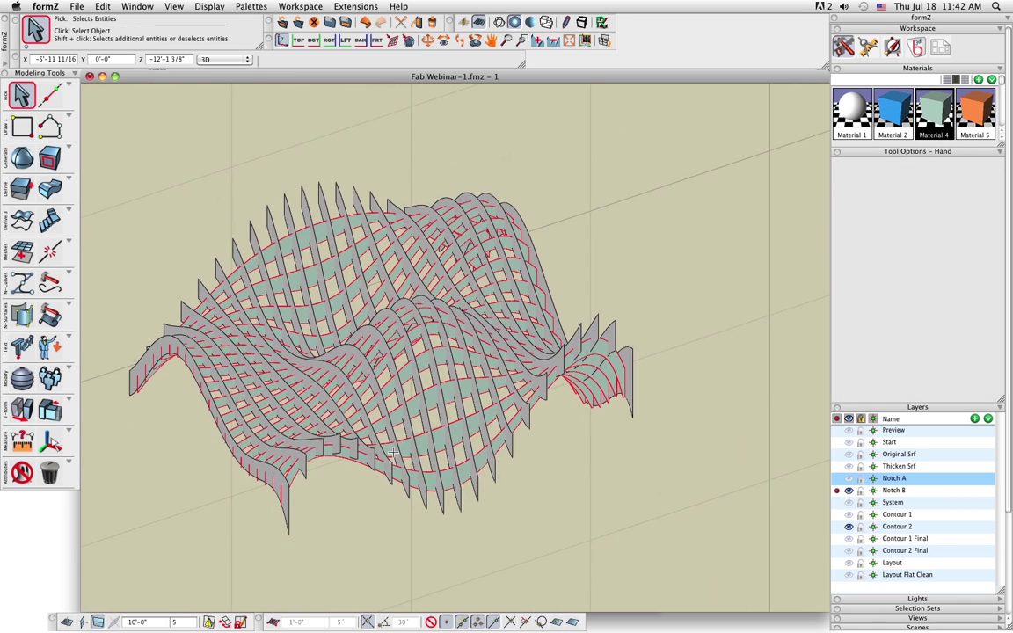
left_click(49, 188)
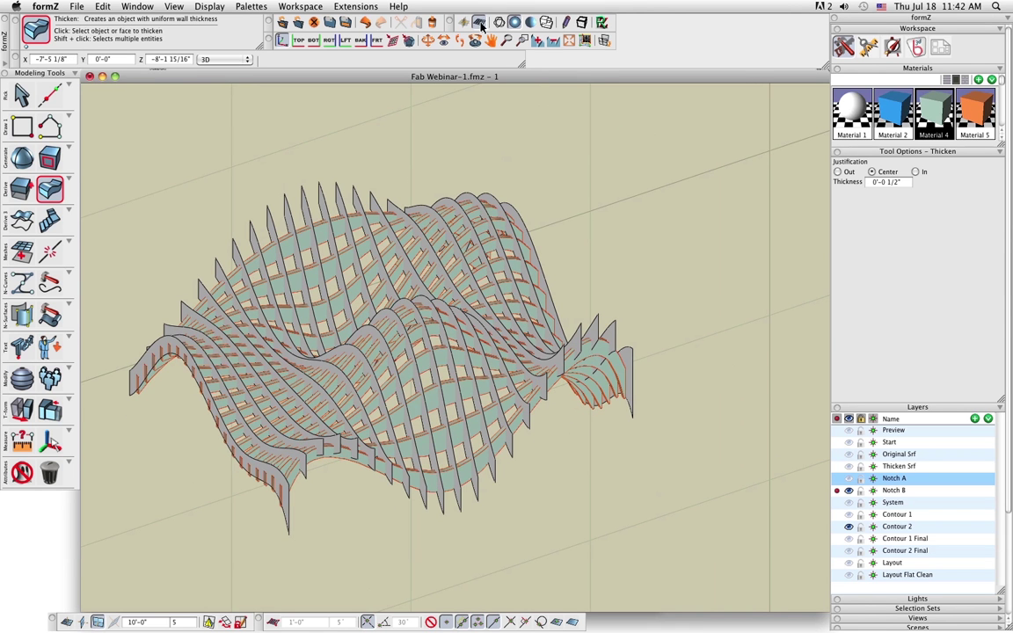
left_click(481, 24)
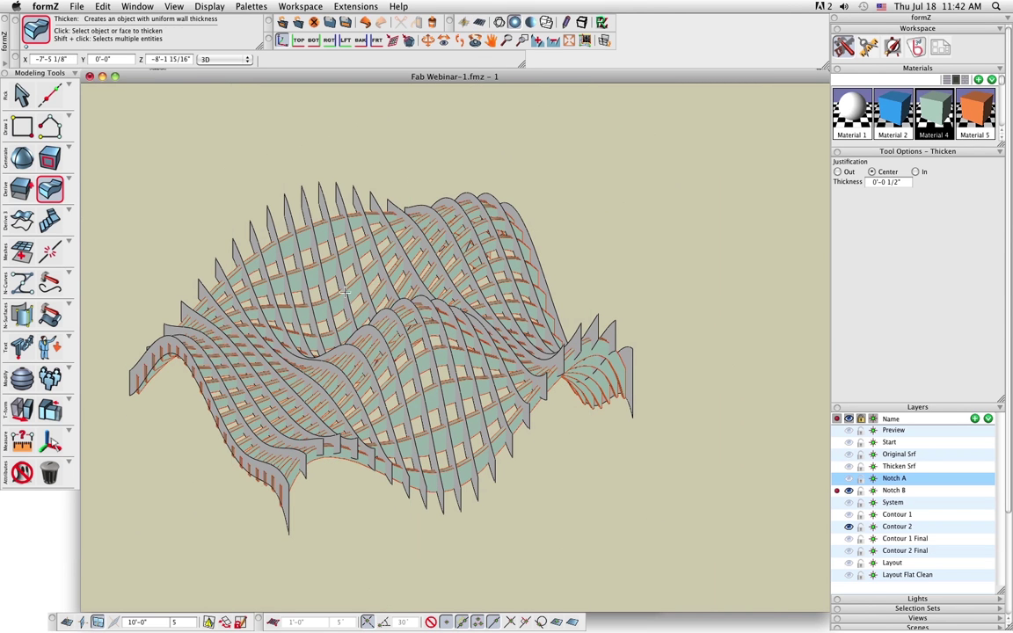
Select all the grey Contour 2 sections without the thickened green notch solids.
middle_click_drag(345, 292, 385, 289)
left_click(17, 93)
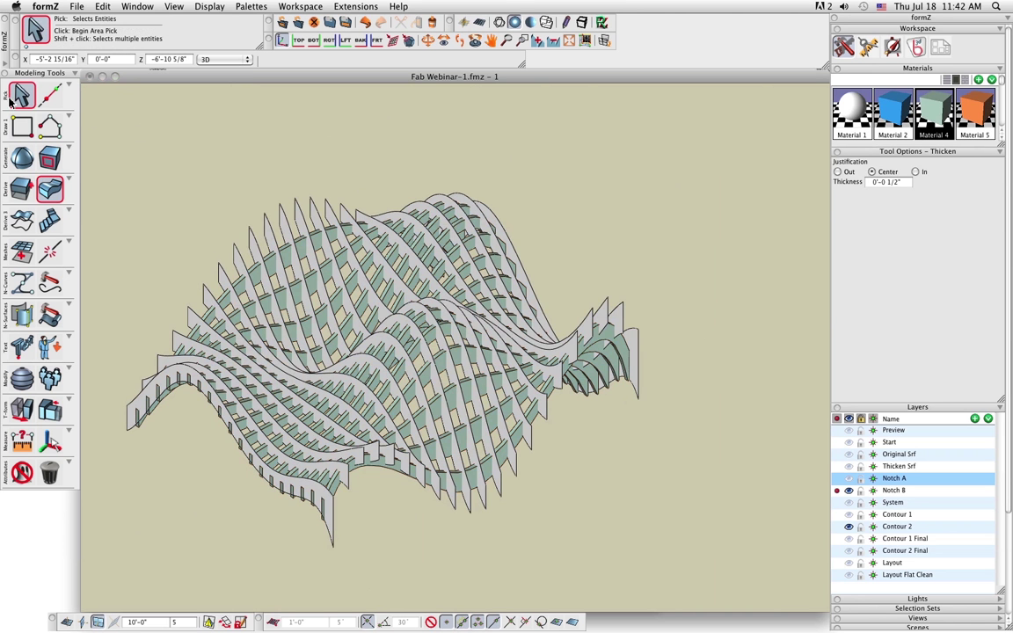
middle_click_drag(526, 354, 391, 344)
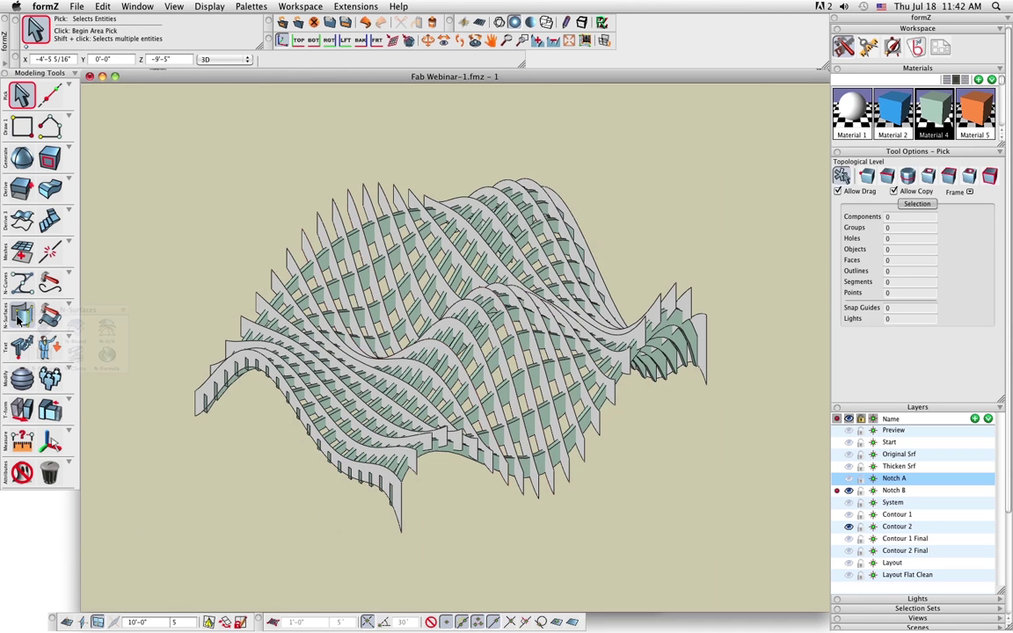
mouse_move(16, 385)
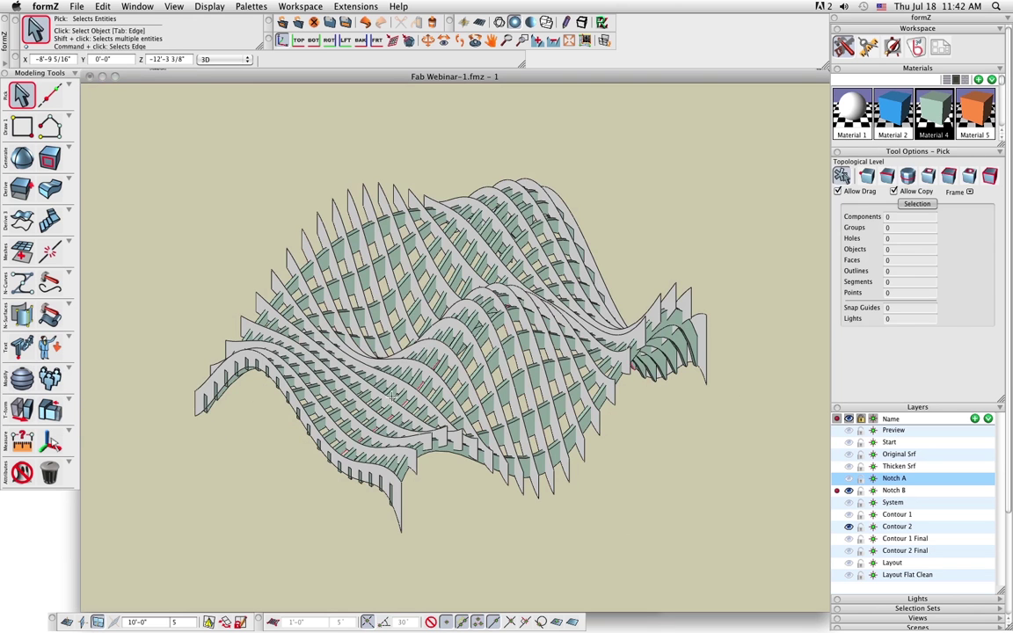
middle_click_drag(412, 391, 253, 389)
left_click_drag(177, 167, 466, 606)
left_click_drag(362, 113, 714, 574, "shift")
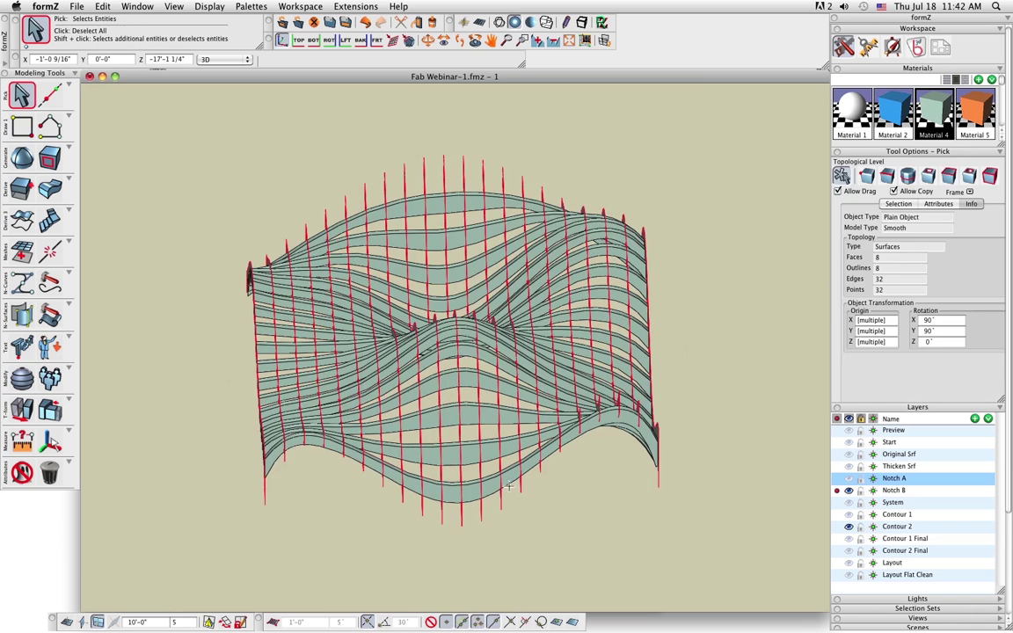
Surface Split the selected Contour 2 sections one way with the first three green notch solids at one end.
middle_click_drag(515, 479, 625, 469)
scroll(525, 404, "up", 3)
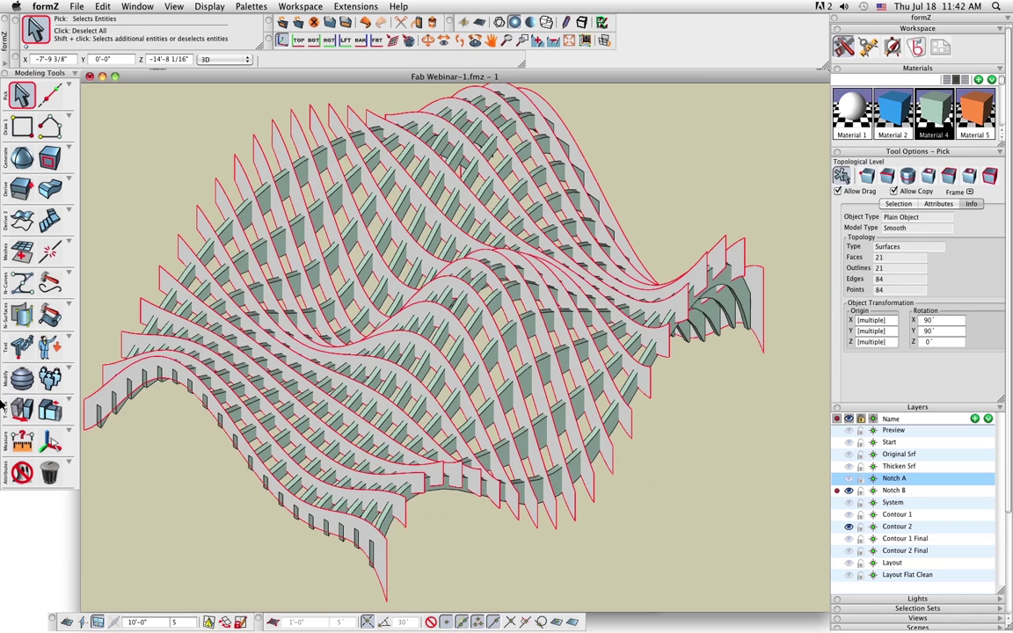
mouse_move(15, 387)
left_click(41, 415)
scroll(431, 562, "up", 3)
scroll(329, 484, "up", 2)
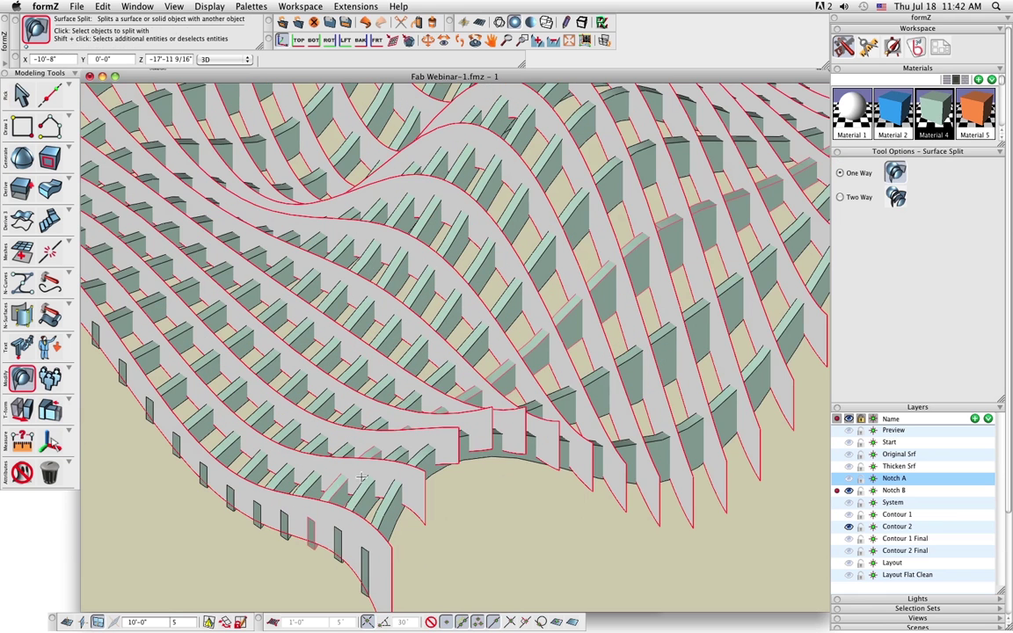
left_click(381, 516, "shift")
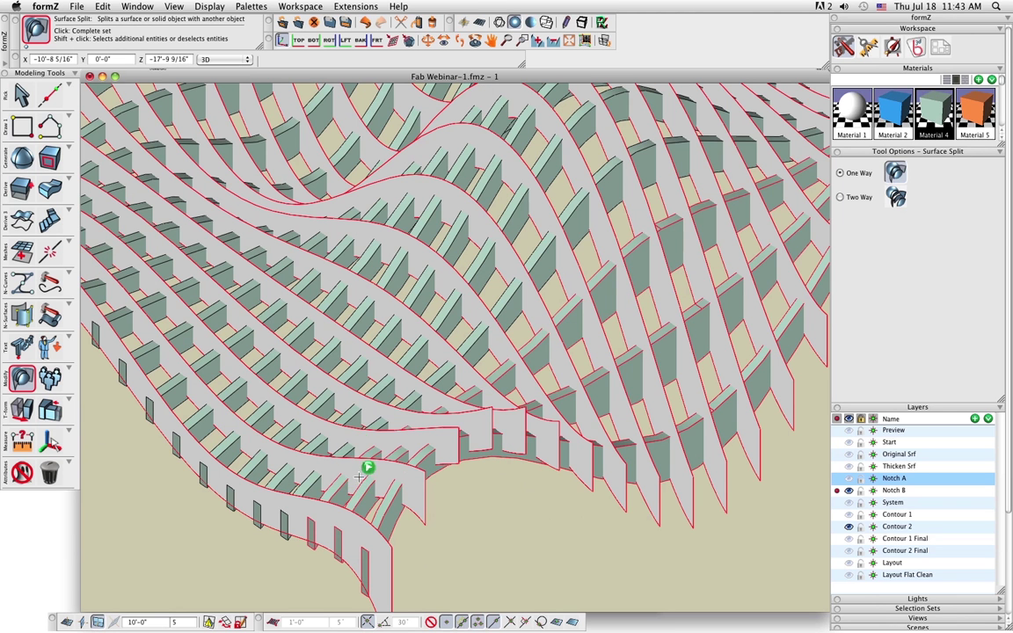
left_click(452, 542)
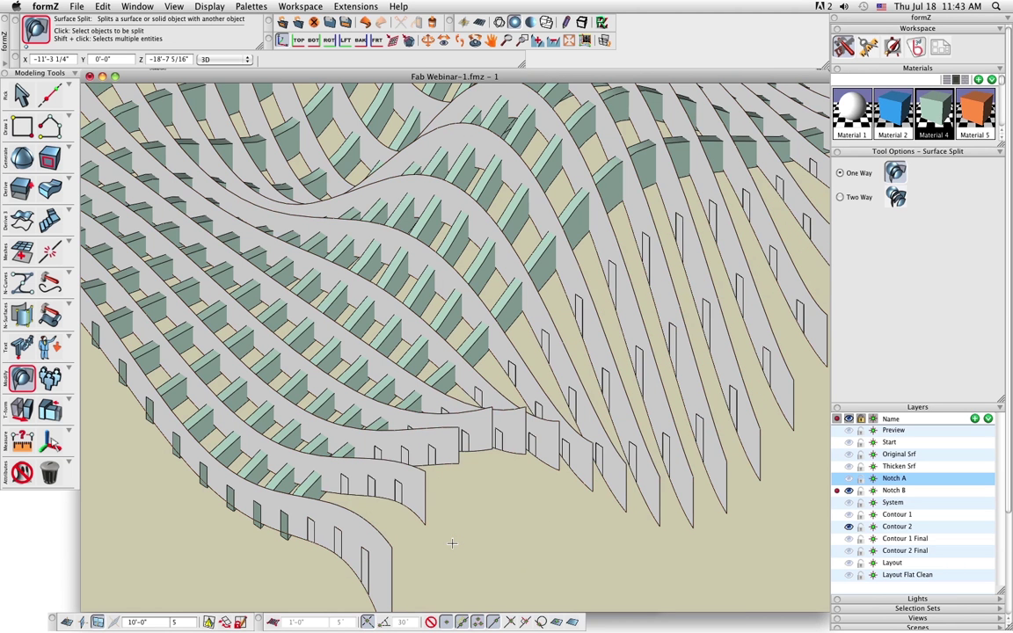
Delete the small notch pieces that the three green solids split from the Contour 2 sections.
middle_click_drag(252, 428, 447, 480)
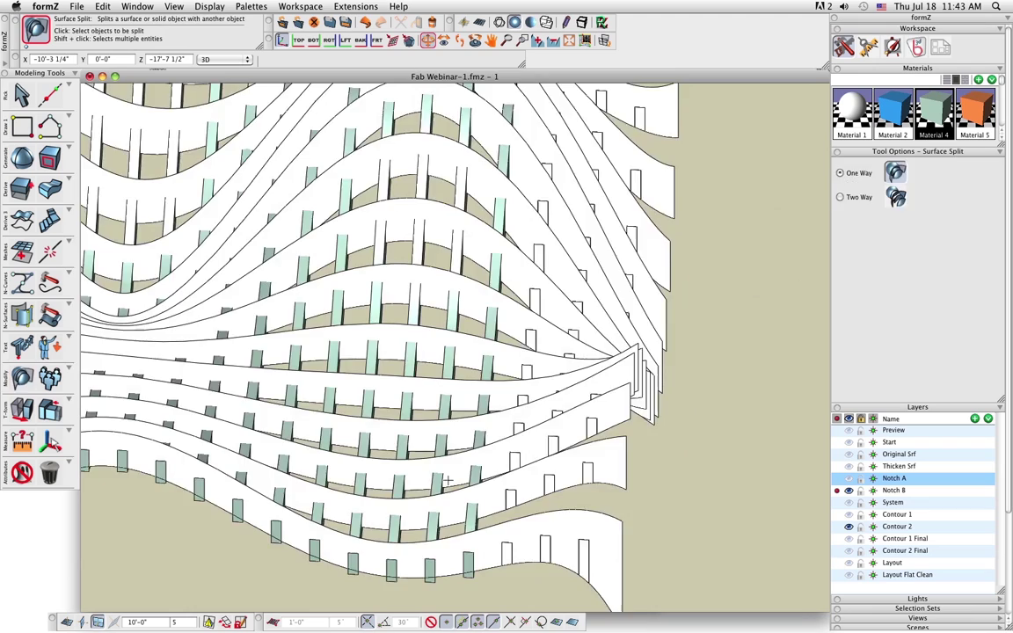
scroll(447, 480, "down", 4)
middle_click_drag(546, 518, 633, 506)
left_click(21, 95)
middle_click_drag(564, 387, 569, 378)
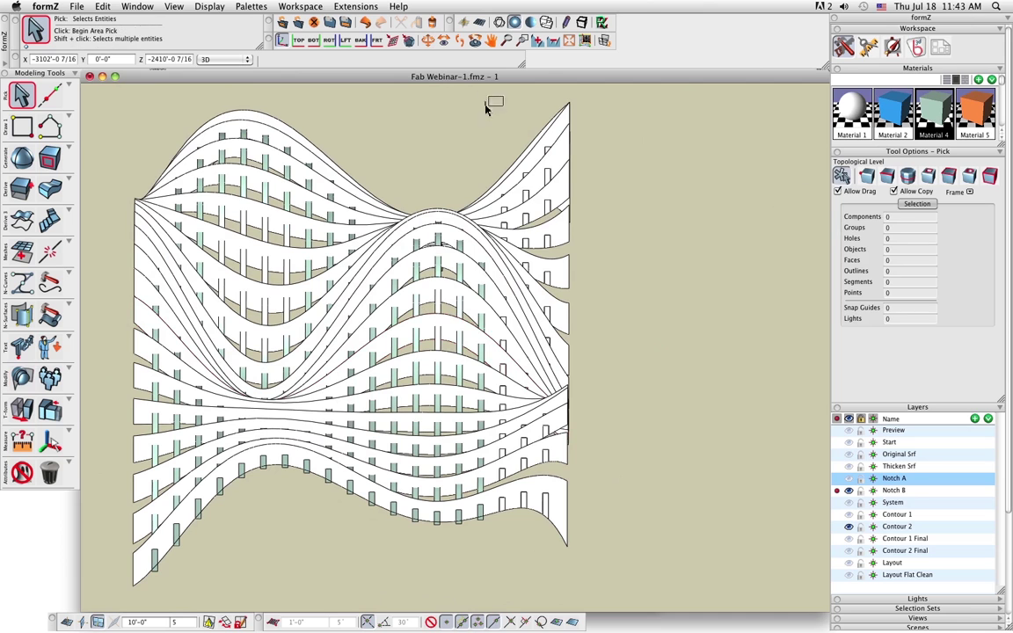
left_click_drag(486, 107, 665, 608)
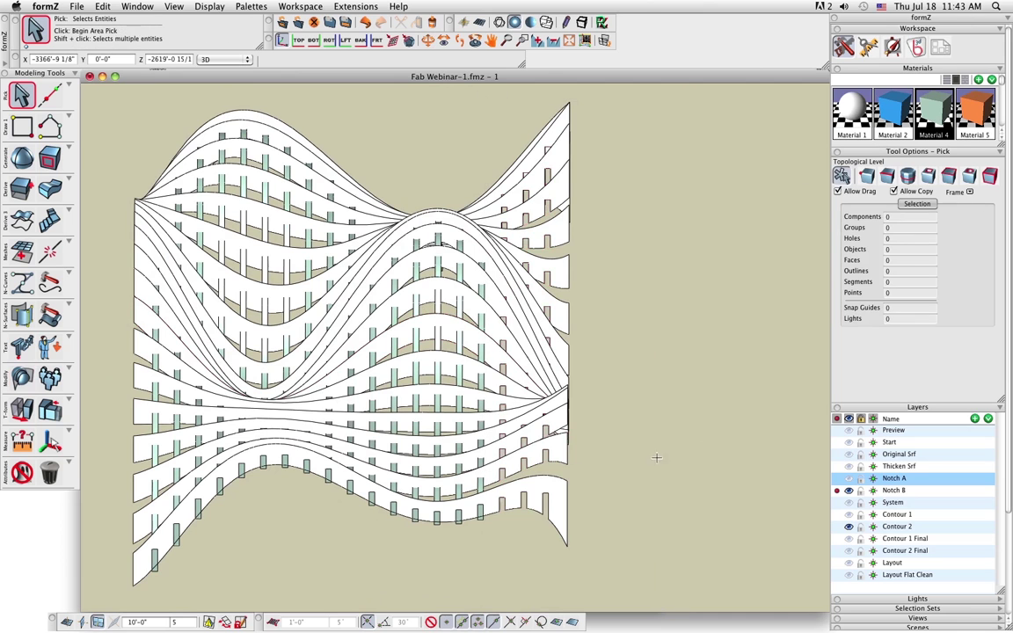
Make Contour 2 Final the active layer and hide the Notch B layer.
middle_click_drag(655, 457, 501, 445)
scroll(526, 395, "up", 5)
scroll(505, 442, "down", 7)
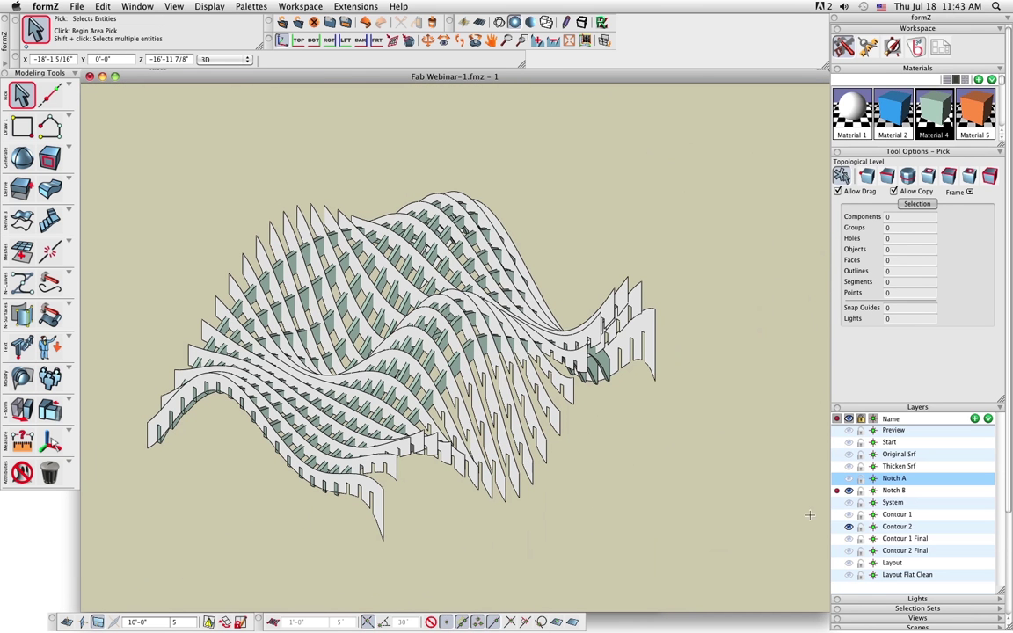
left_click(840, 554)
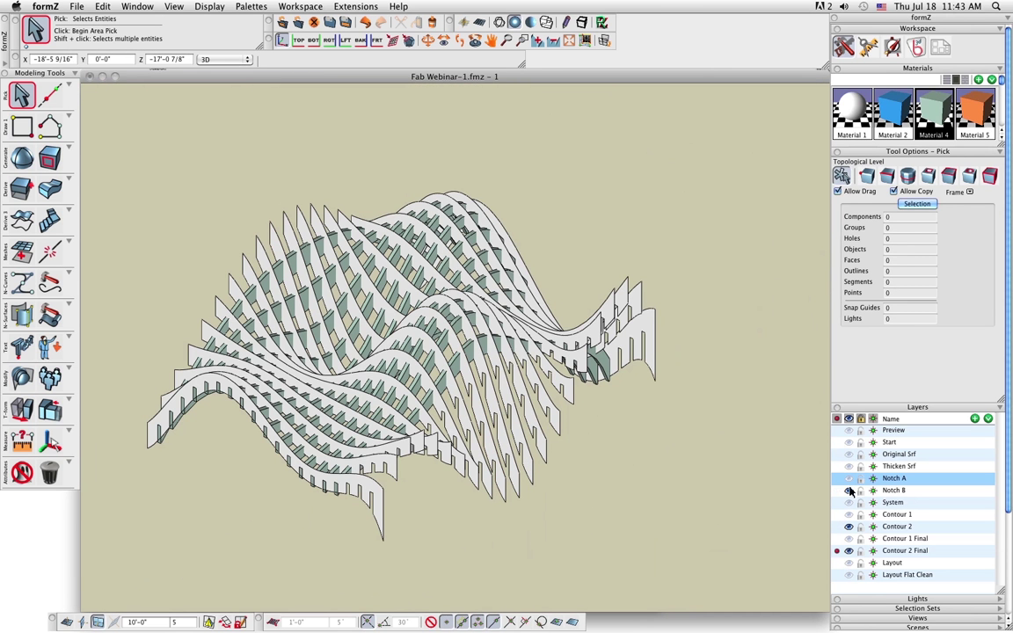
mouse_move(662, 484)
middle_mouse_down()
mouse_move(344, 475)
mouse_move(656, 457)
mouse_move(647, 511)
mouse_move(572, 481)
mouse_move(602, 486)
mouse_move(588, 479)
mouse_move(633, 463)
middle_mouse_up()
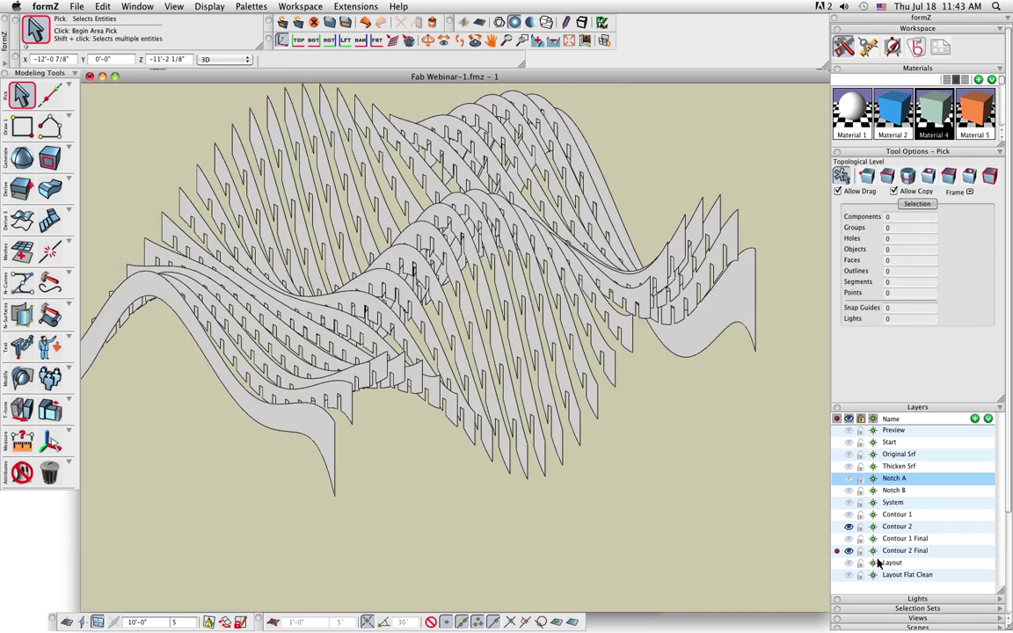
Hide Contour 2, make Contour 1 Final the active layer, and examine how its notches interlock with Contour 2 Final.
left_click(847, 532)
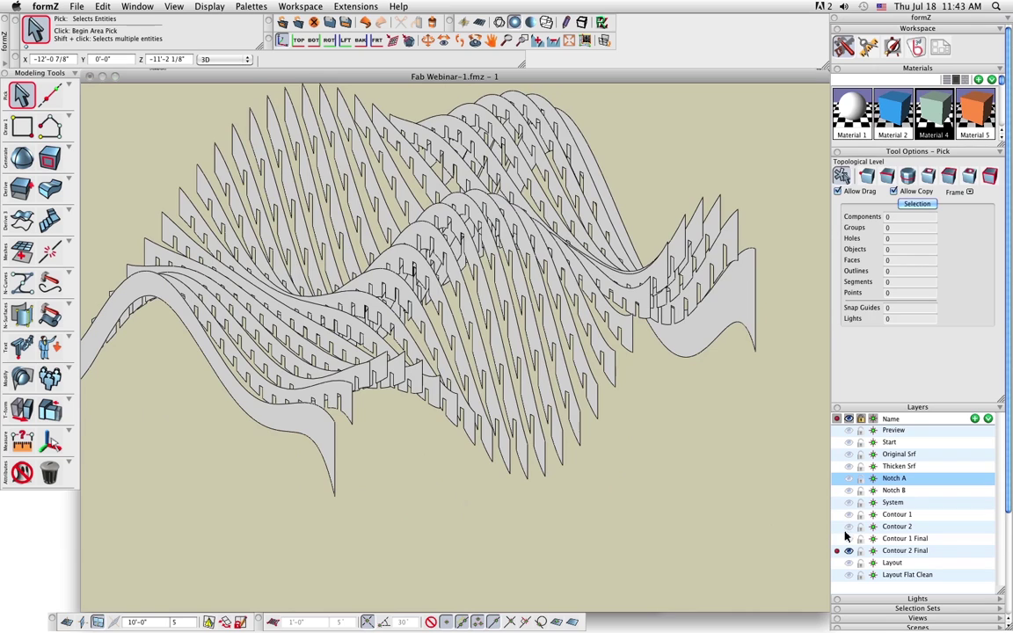
mouse_move(411, 519)
middle_mouse_down()
mouse_move(459, 525)
mouse_move(452, 552)
middle_mouse_up()
scroll(458, 334, "up", 5)
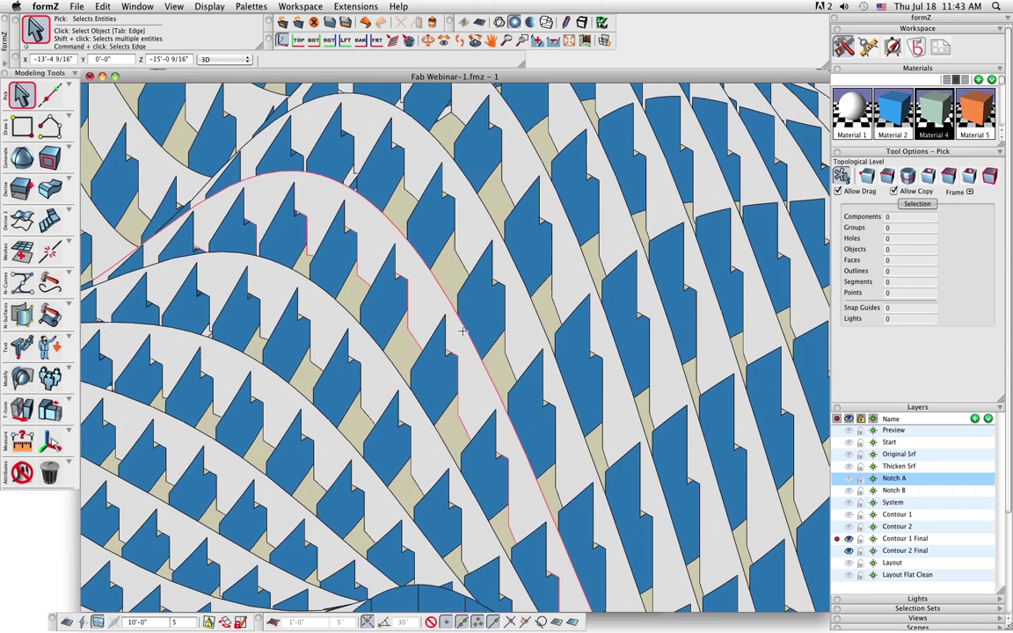
Thicken one blue contour section and one crossing white section by 1/2 inch with Center justification.
scroll(458, 341, "up", 2)
scroll(457, 341, "up", 2)
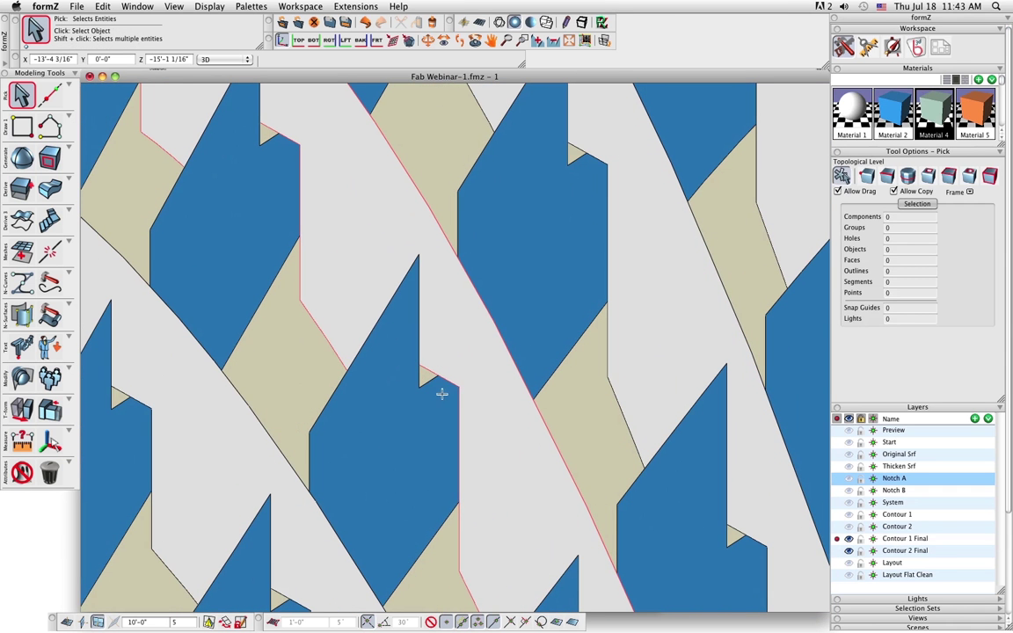
left_click_drag(50, 159, 98, 255)
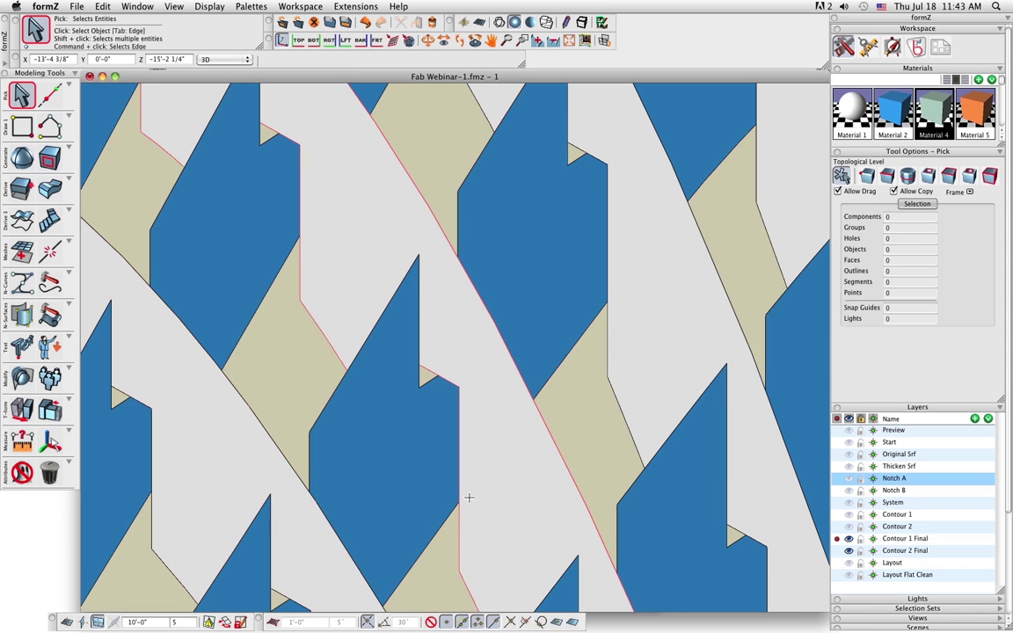
left_click(22, 382)
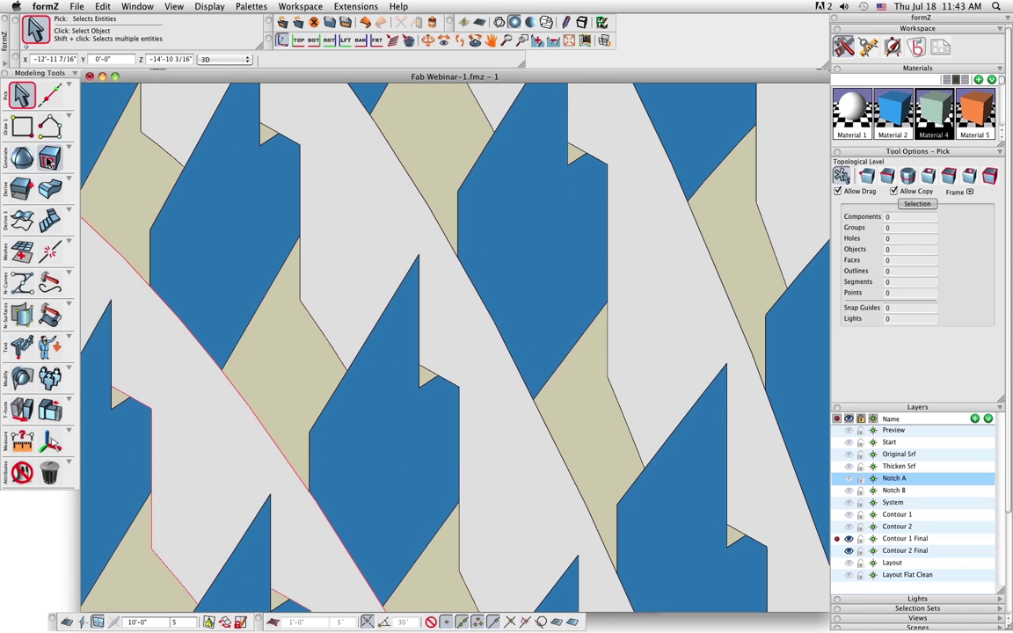
mouse_move(48, 163)
left_click(50, 190)
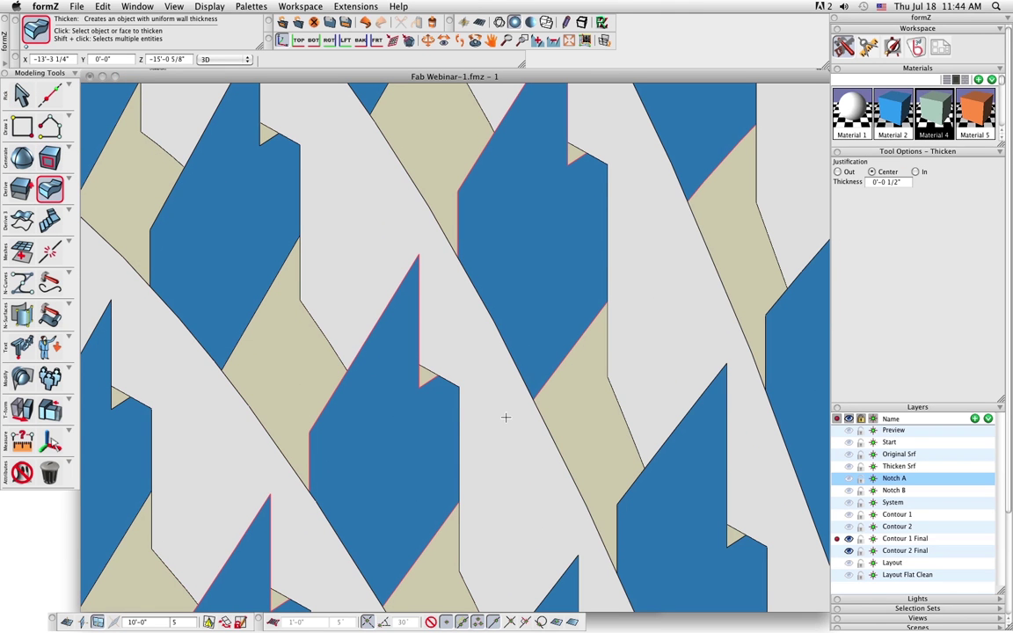
left_click(387, 351)
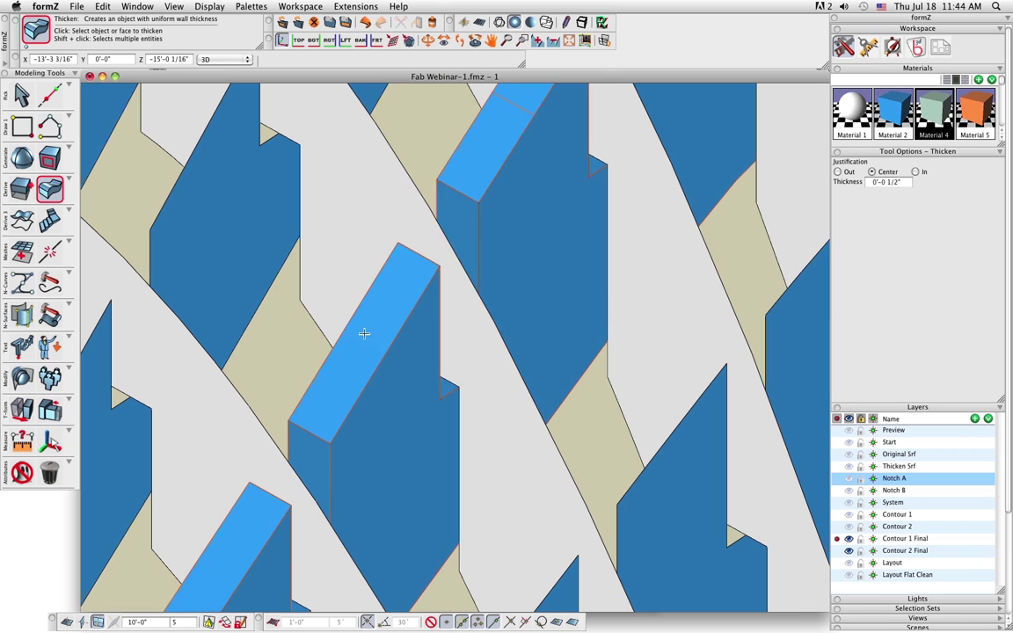
left_click(542, 506)
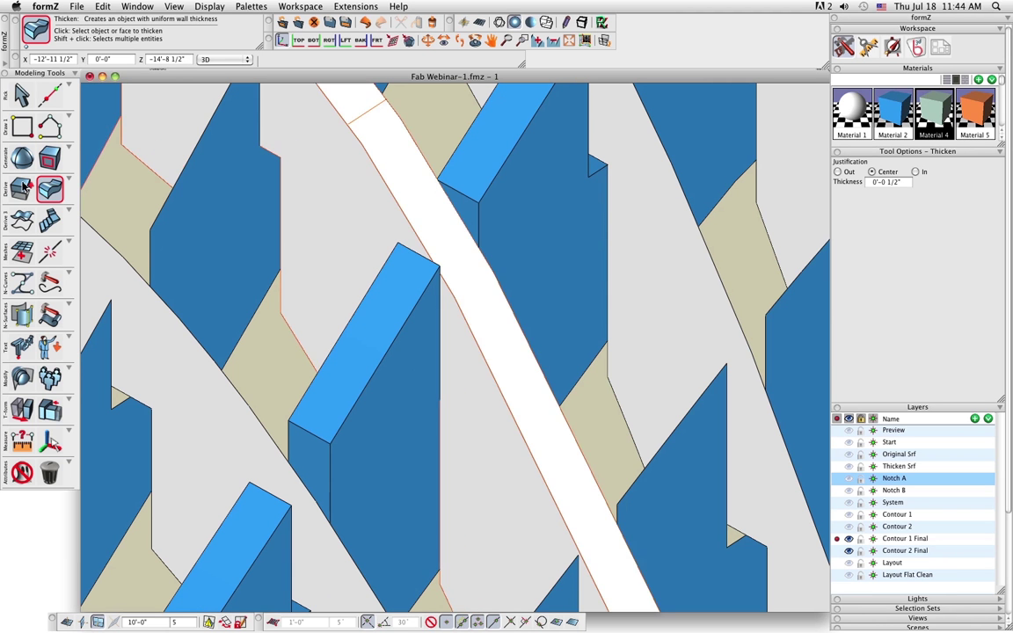
Try moving the thickened white section straight up about 5/16 inch out of its notches, and undo the move and the thickening.
left_click(22, 95)
left_click(460, 467)
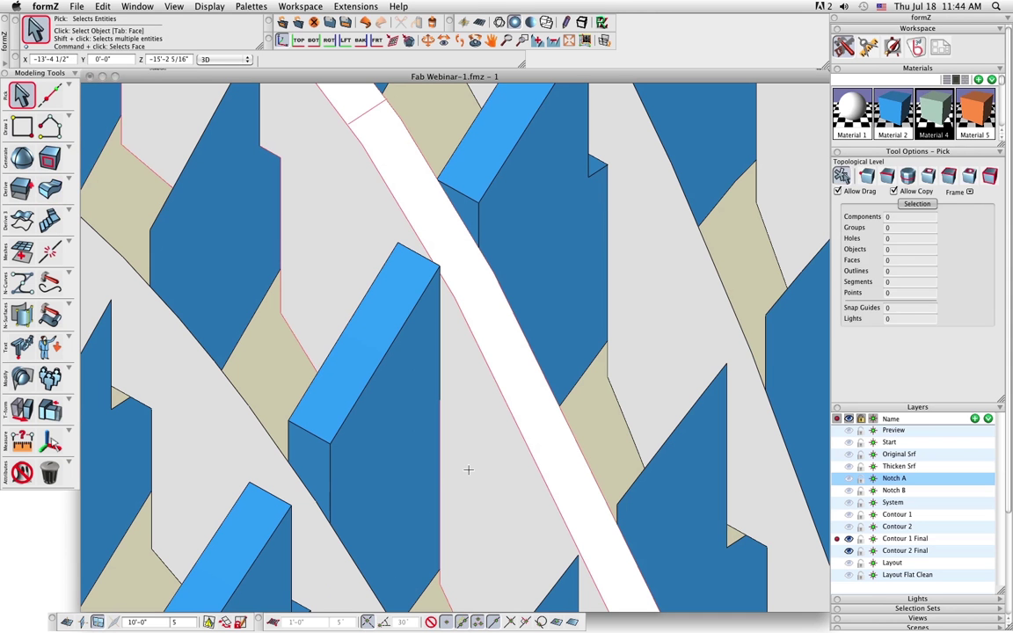
key("m")
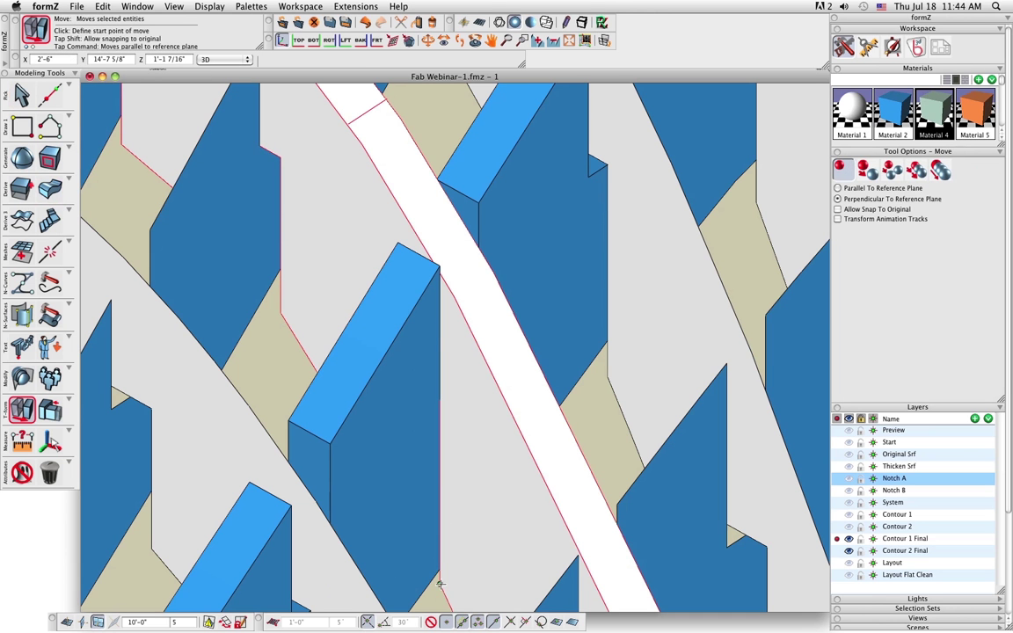
left_click(443, 593)
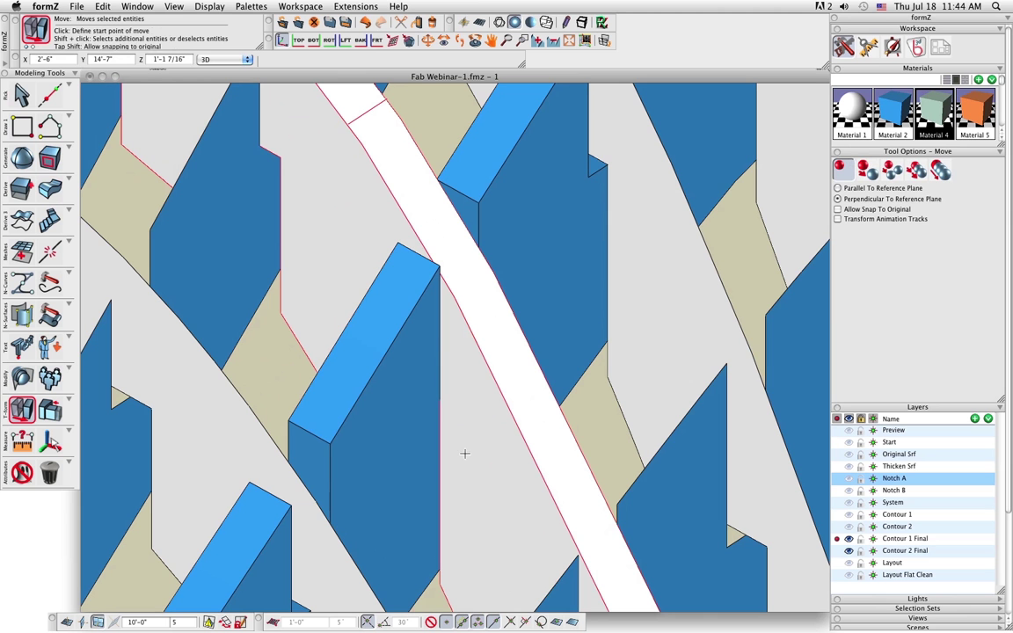
left_click(464, 452)
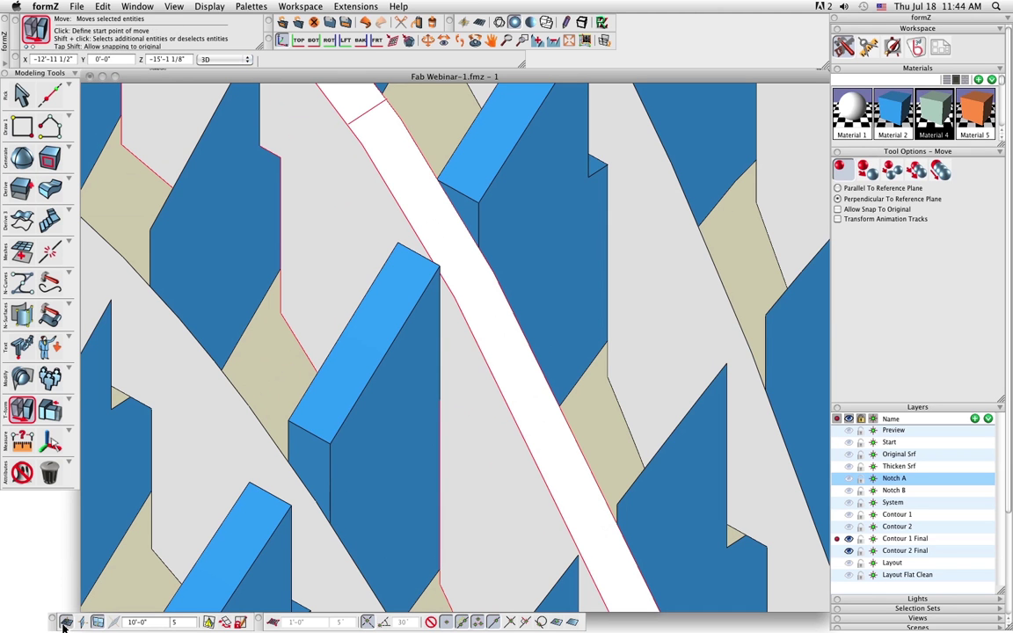
left_click(442, 584)
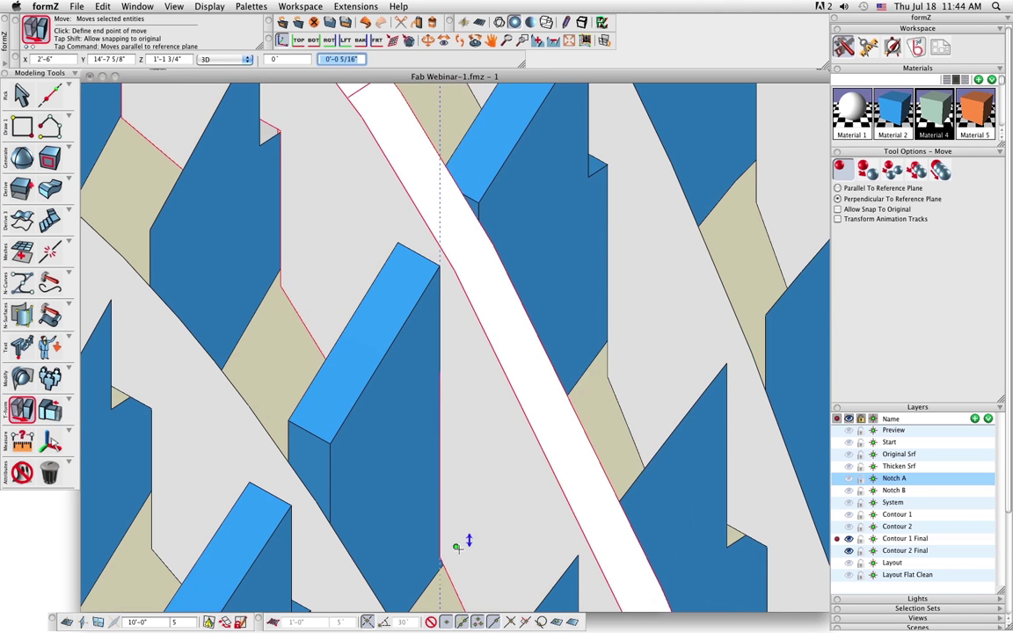
left_click(460, 551)
left_click(393, 365, "shift")
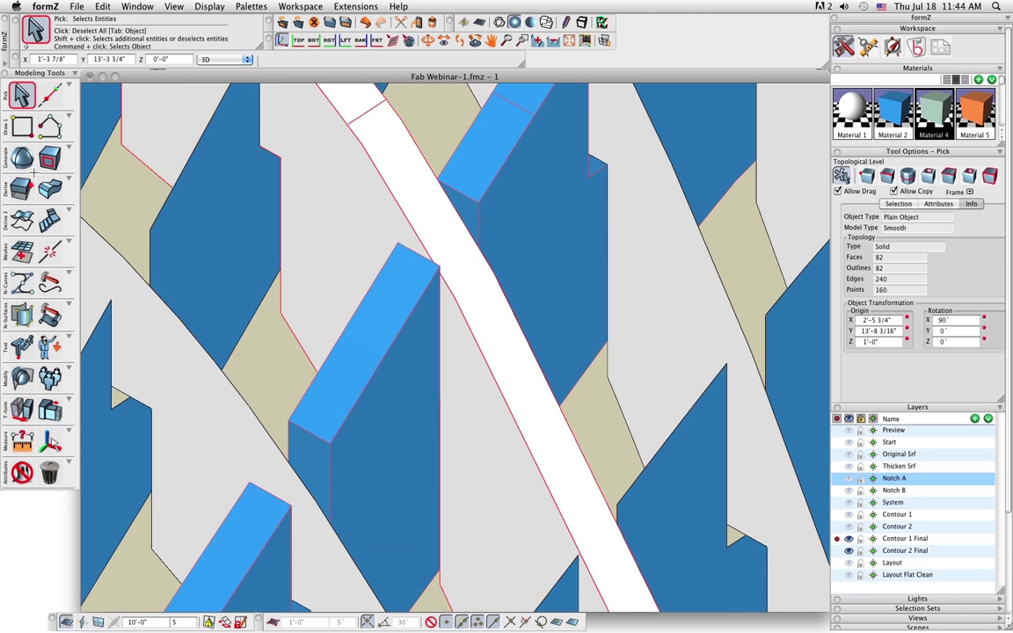
left_click(22, 106)
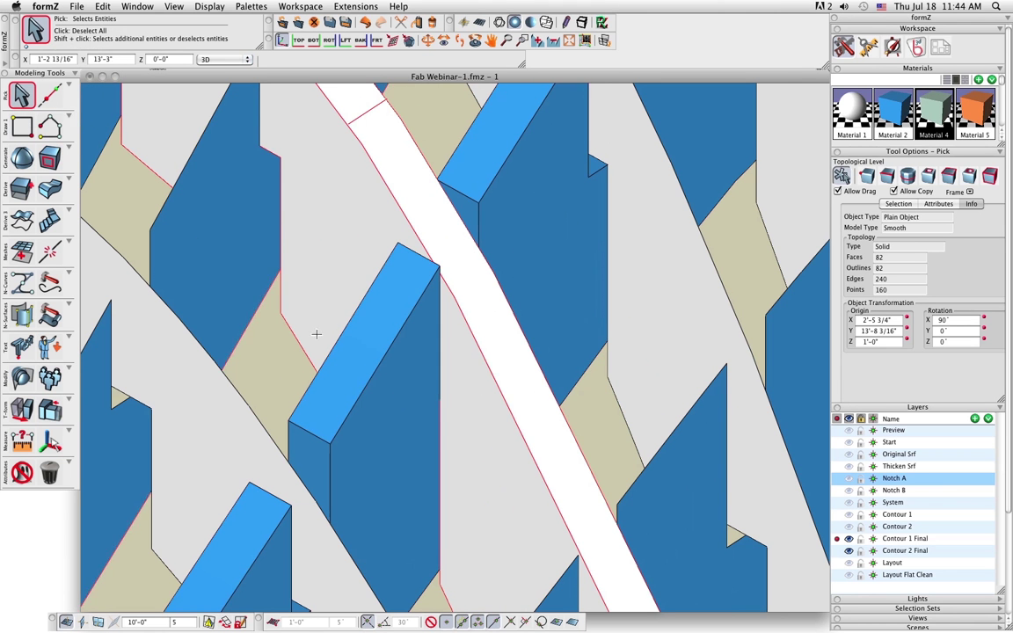
key("Tab")
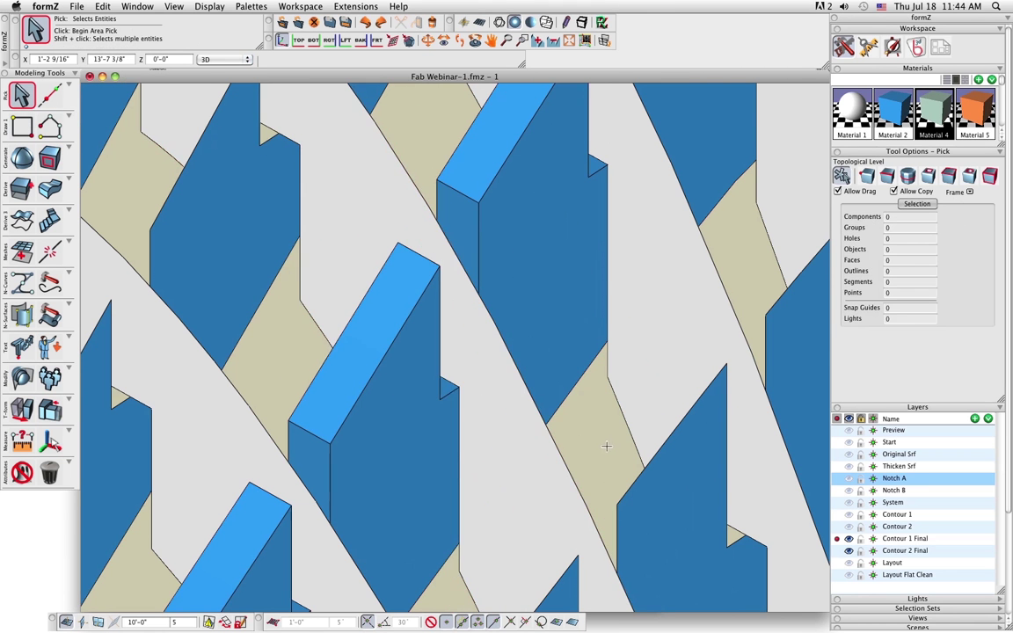
Make Contour 2 Final the active layer and hide the Contour 1 Final layer.
scroll(597, 446, "down", 6)
scroll(617, 477, "down", 6)
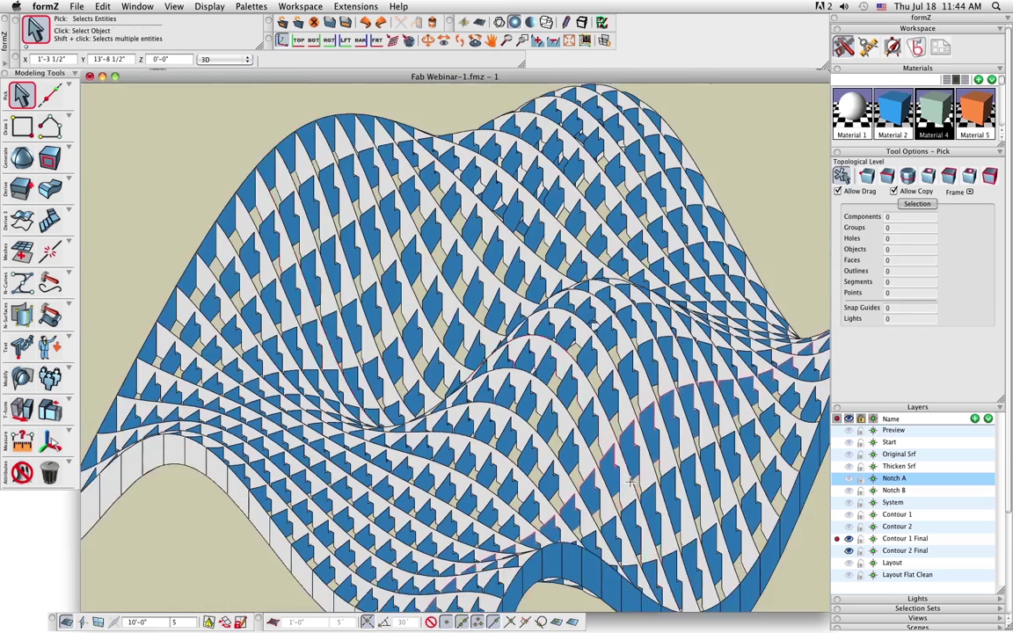
scroll(601, 442, "down", 4)
scroll(617, 446, "up", 2)
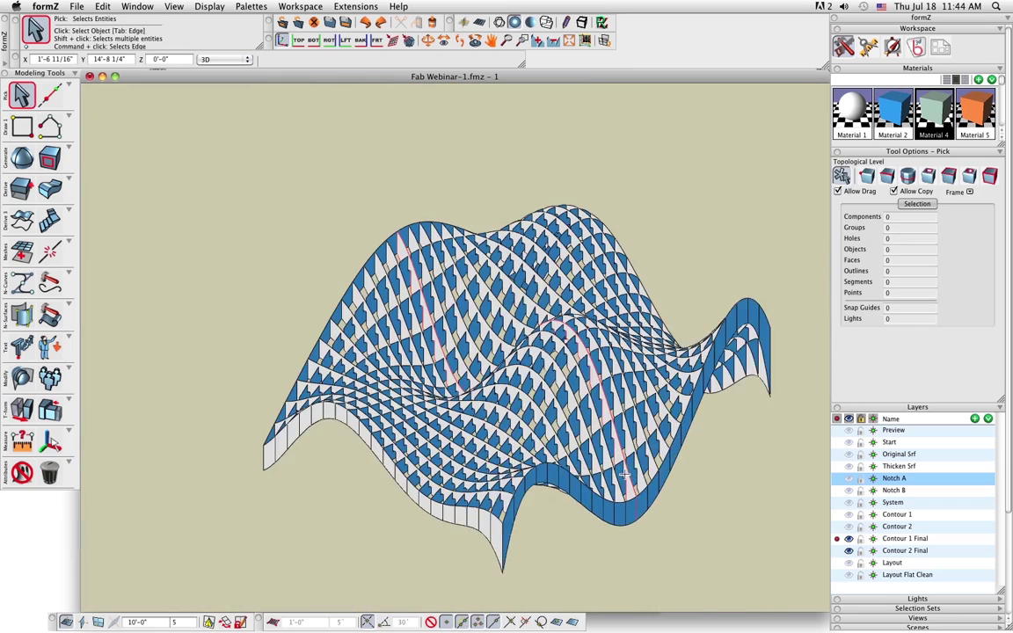
mouse_move(655, 438)
middle_mouse_down()
mouse_move(573, 408)
mouse_move(585, 387)
mouse_move(559, 380)
middle_mouse_up()
scroll(574, 407, "up", 2)
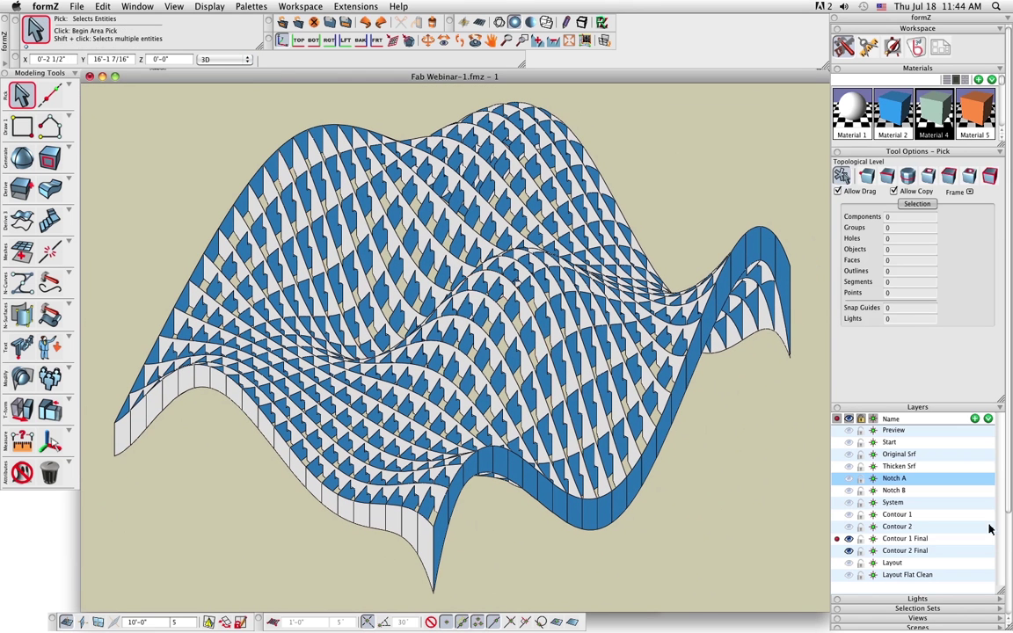
left_click(836, 551)
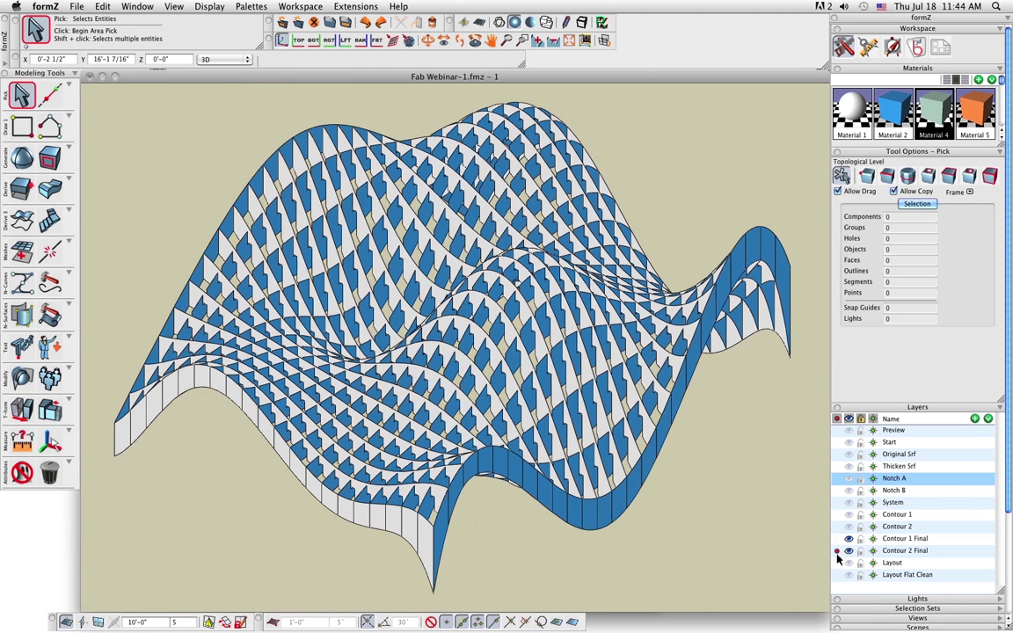
left_click(848, 538)
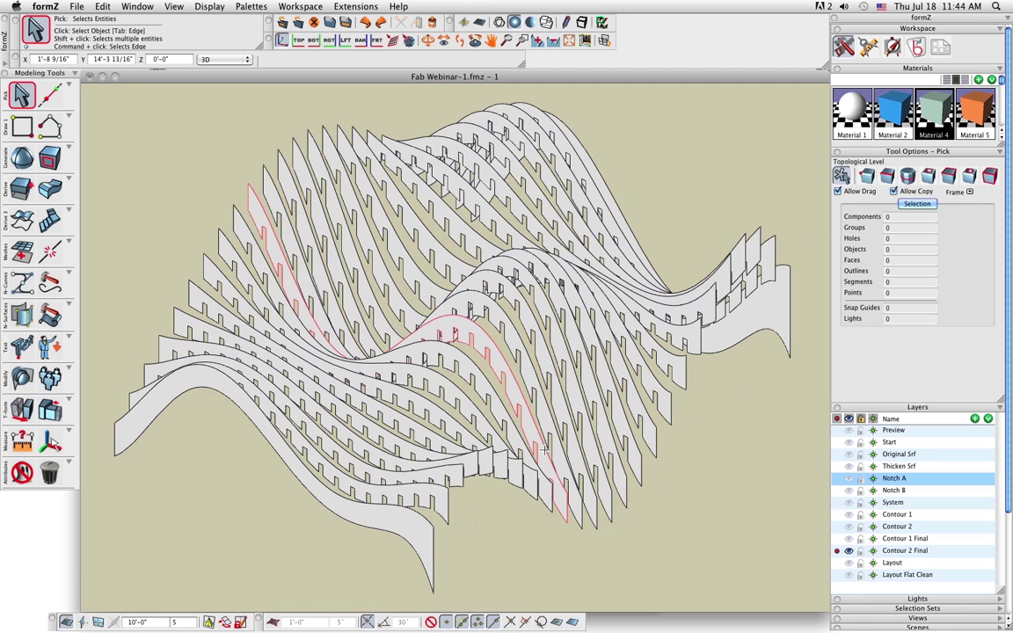
Move the frontmost Contour 2 Final section straight down in the left view, clear of the section behind it.
left_click(353, 41)
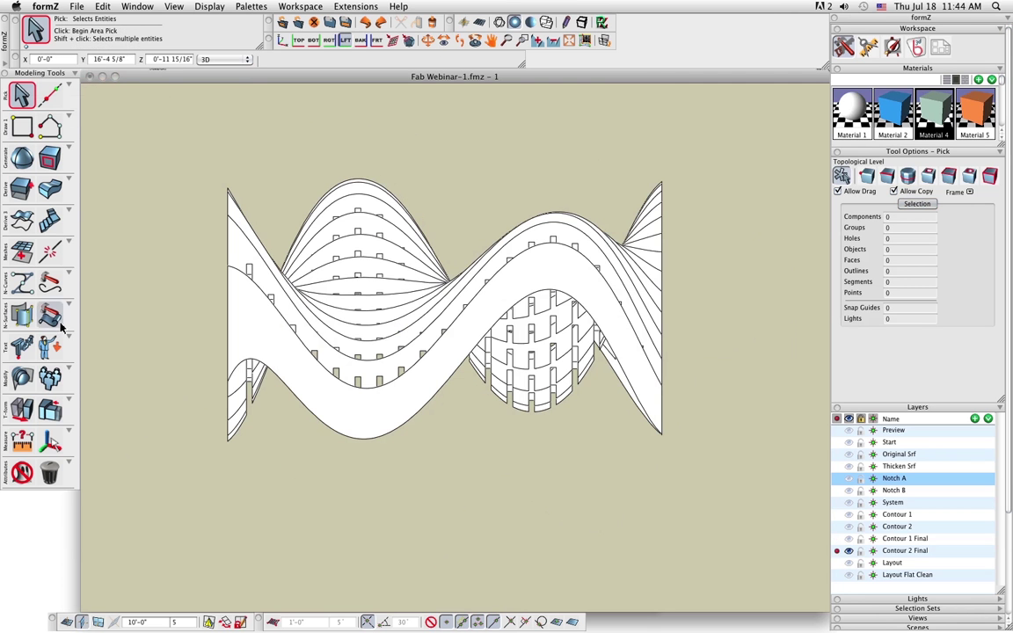
left_click(22, 409)
left_click(391, 403)
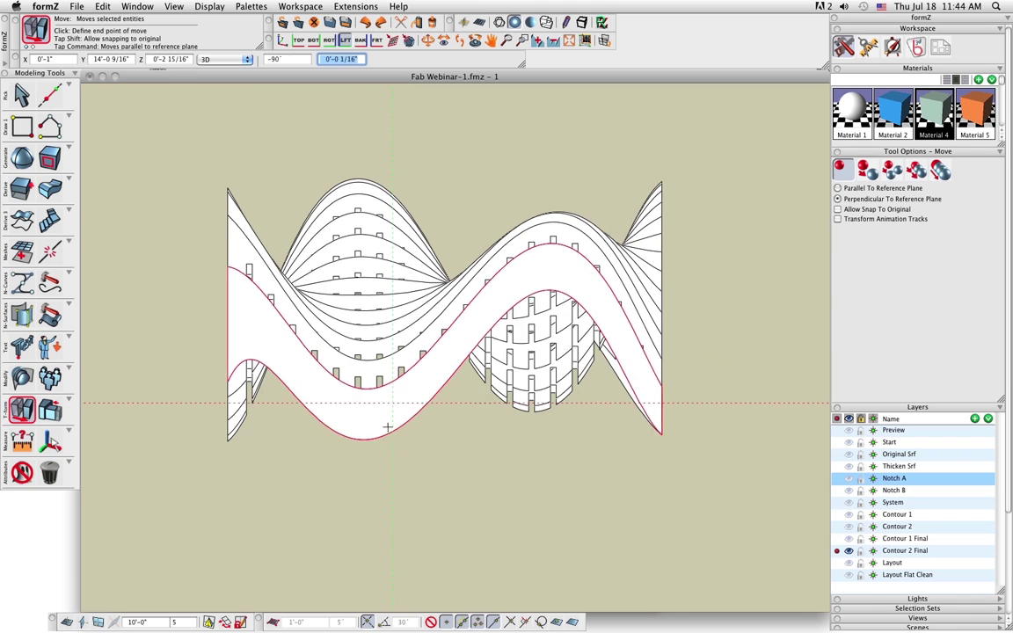
left_click(391, 481)
Select the second section together with the first one and move both straight down about 5 inches.
left_click(387, 369)
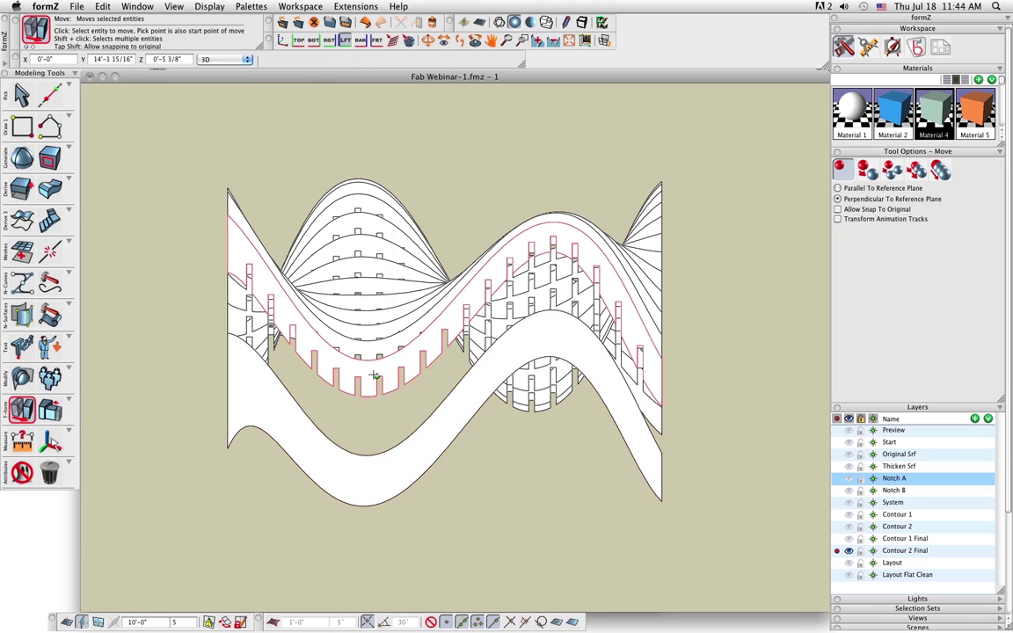
left_click(413, 470, "shift")
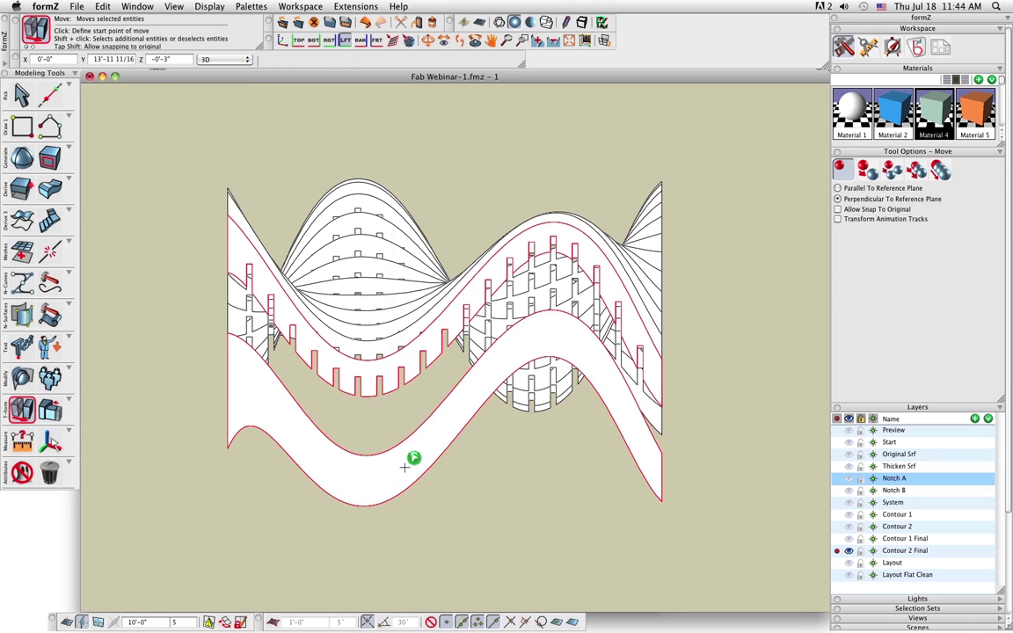
left_click(412, 464)
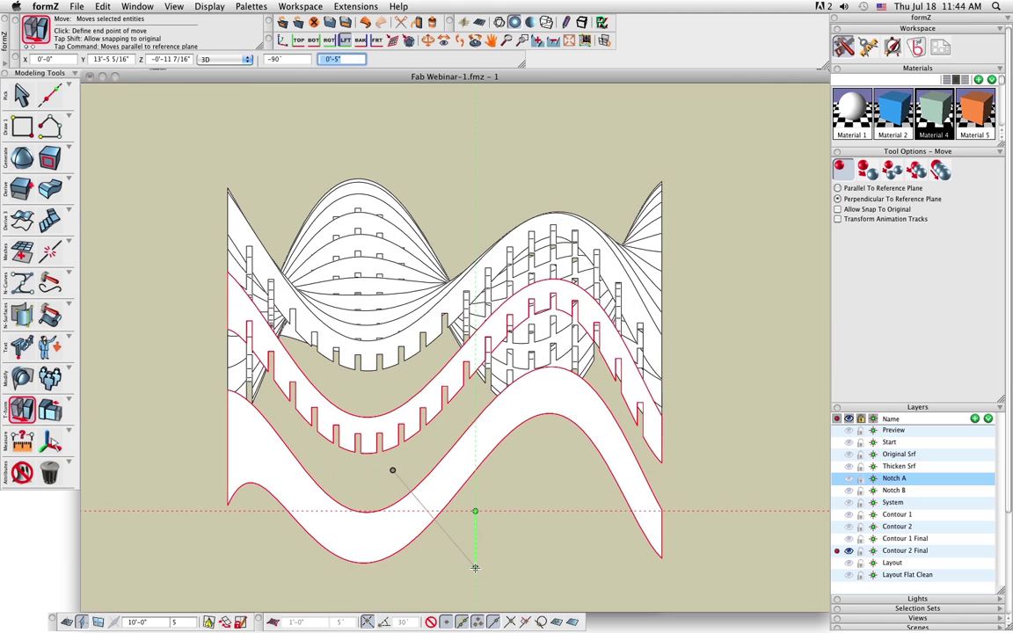
left_click(474, 567)
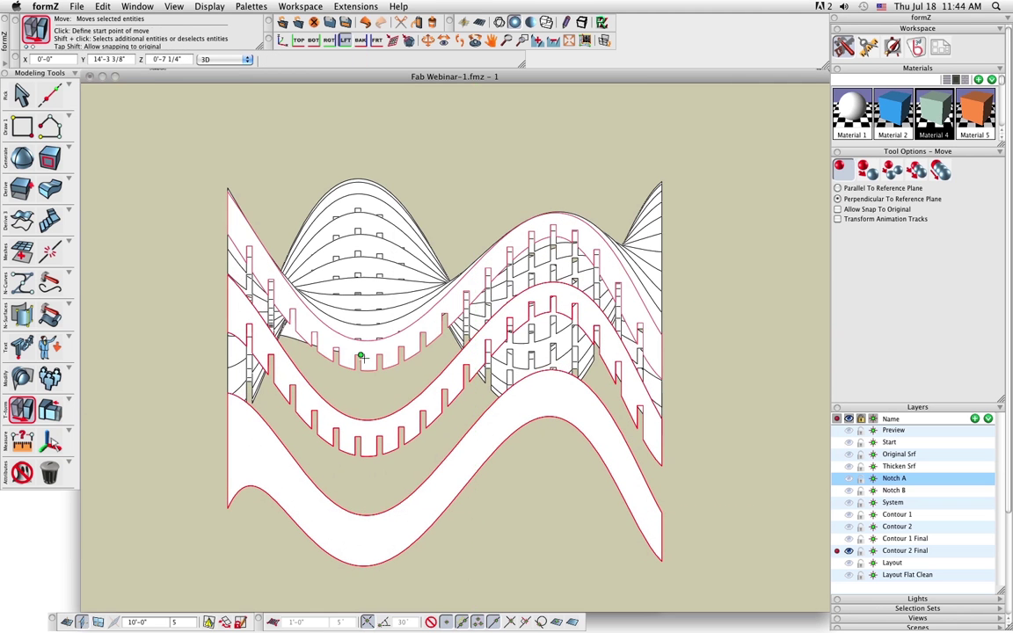
Make Layout the active layer, hide Contour 2 Final, and examine the full column of laid-out notched sections.
left_click(837, 563)
left_click(849, 551)
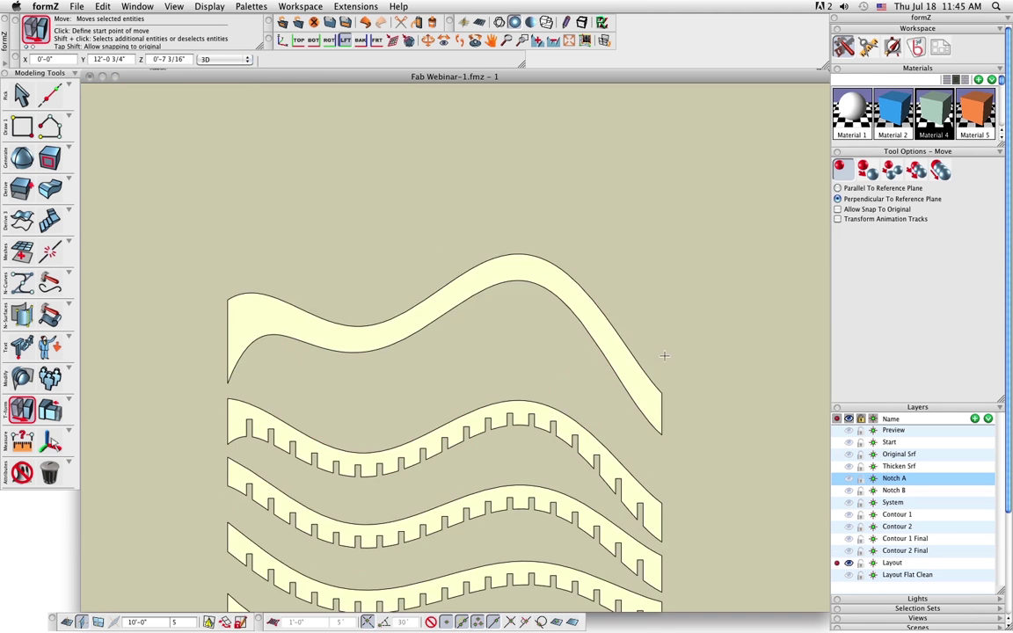
scroll(690, 422, "down", 3)
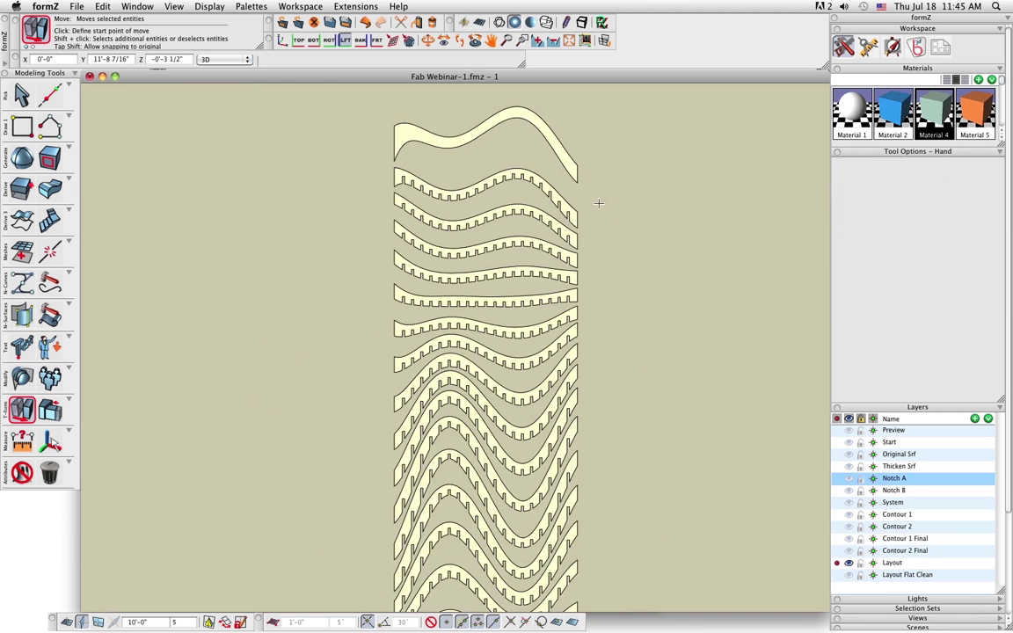
scroll(617, 246, "down", 5)
middle_click_drag(647, 298, 559, 211)
scroll(573, 231, "up", 3)
scroll(593, 256, "down", 3)
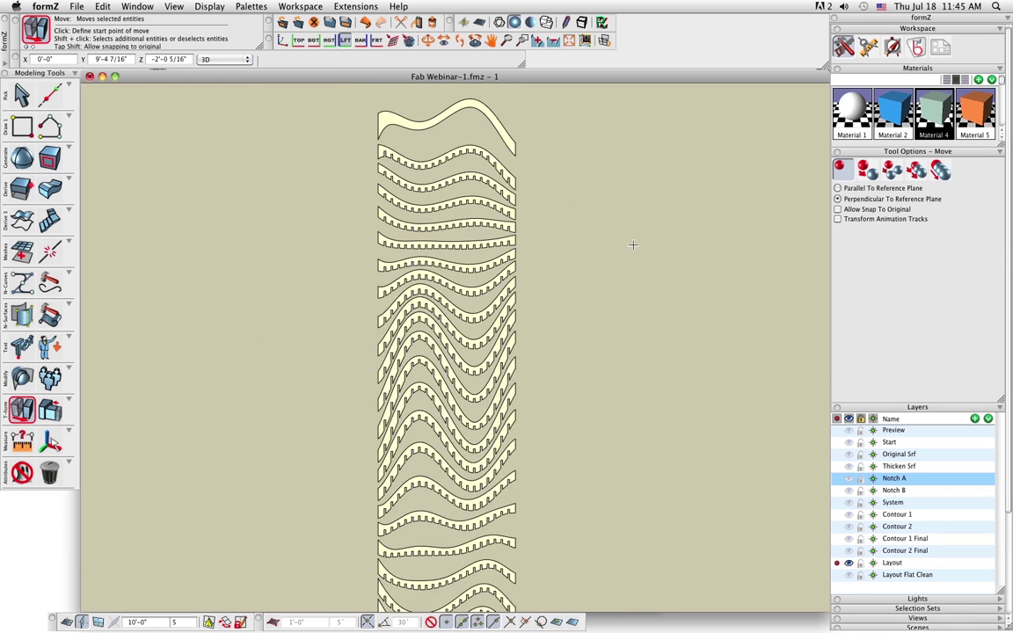
scroll(338, 113, "down", 1)
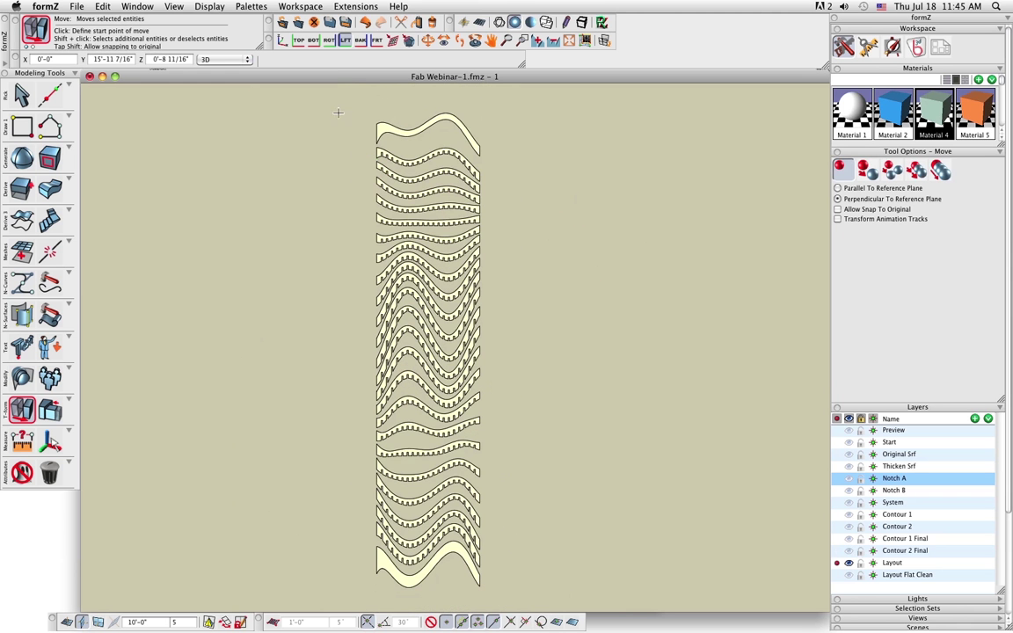
Select all sections on the Layout layer and apply Material 1 to them.
left_click(19, 92)
left_click_drag(331, 109, 587, 554)
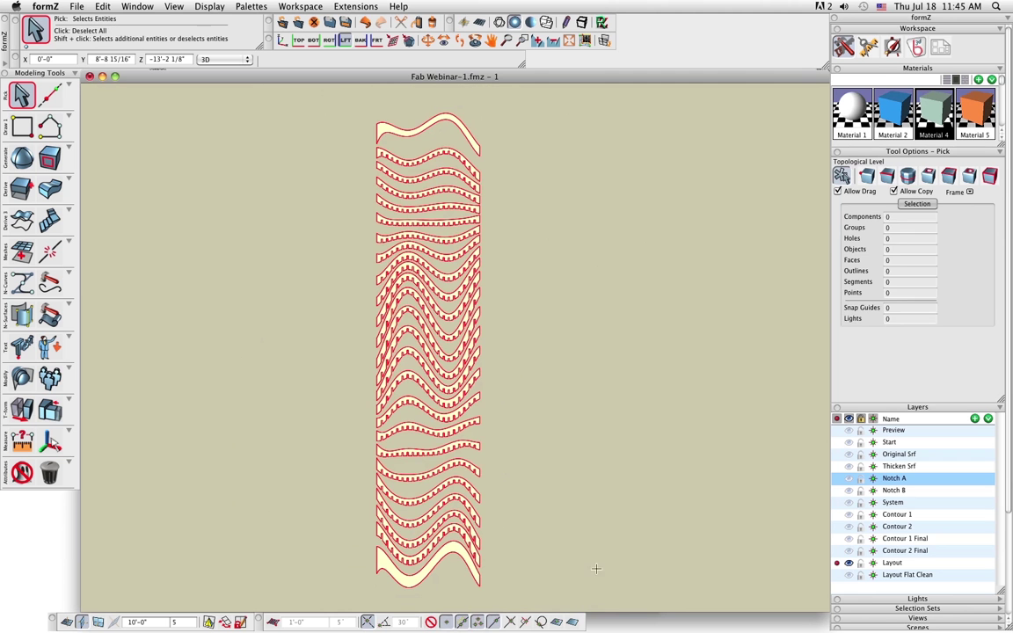
left_click_drag(849, 114, 447, 176)
Align all the laid-out sections in one plane by setting their X origin to 0'-0".
middle_click_drag(378, 286, 686, 378)
left_click(497, 298)
left_click_drag(376, 154, 571, 542)
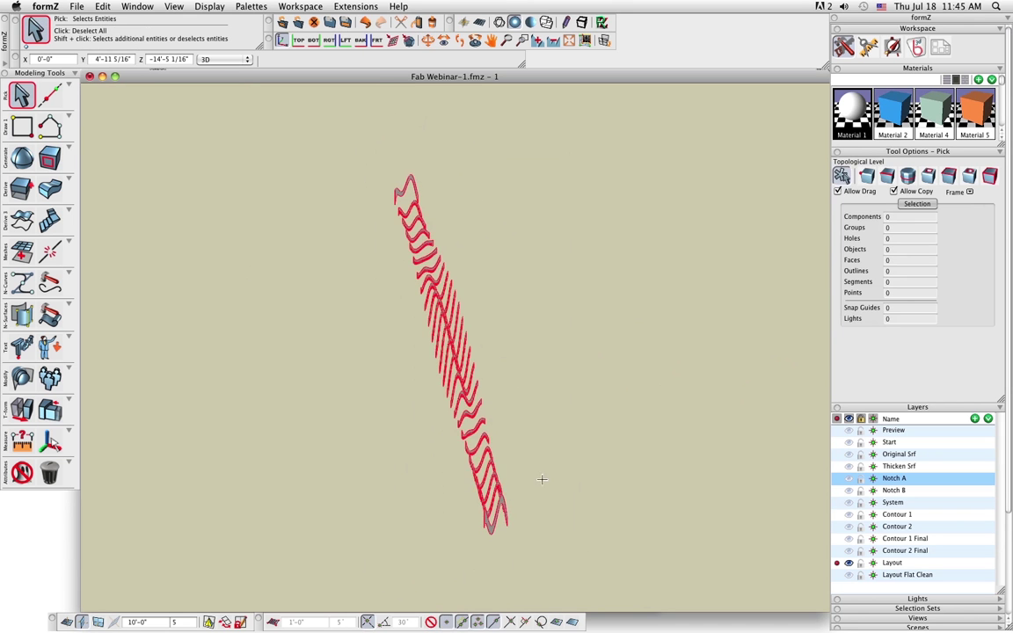
middle_click_drag(538, 480, 511, 421)
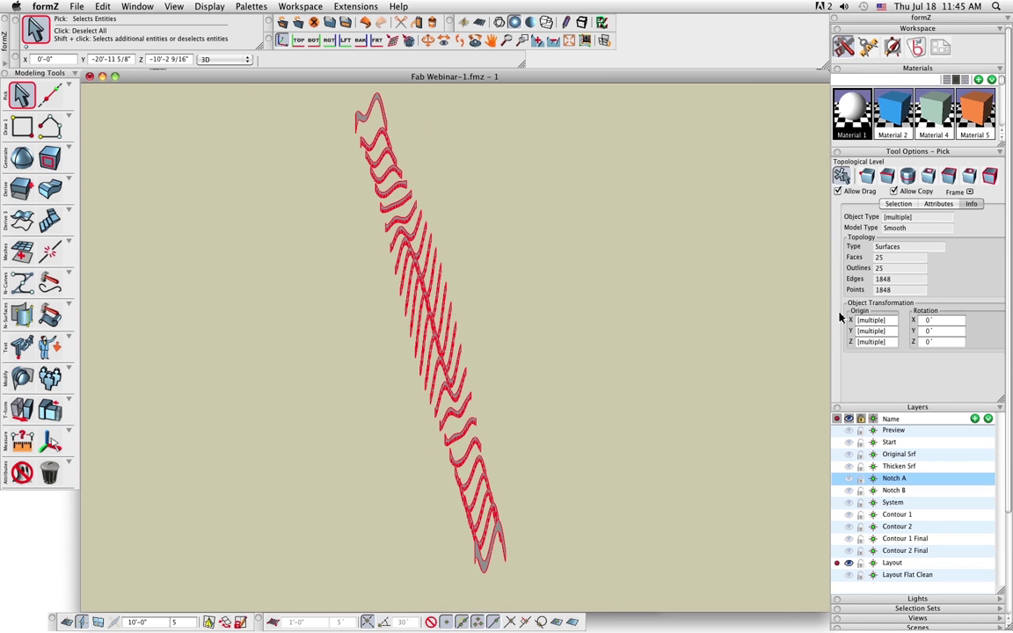
left_click(890, 320)
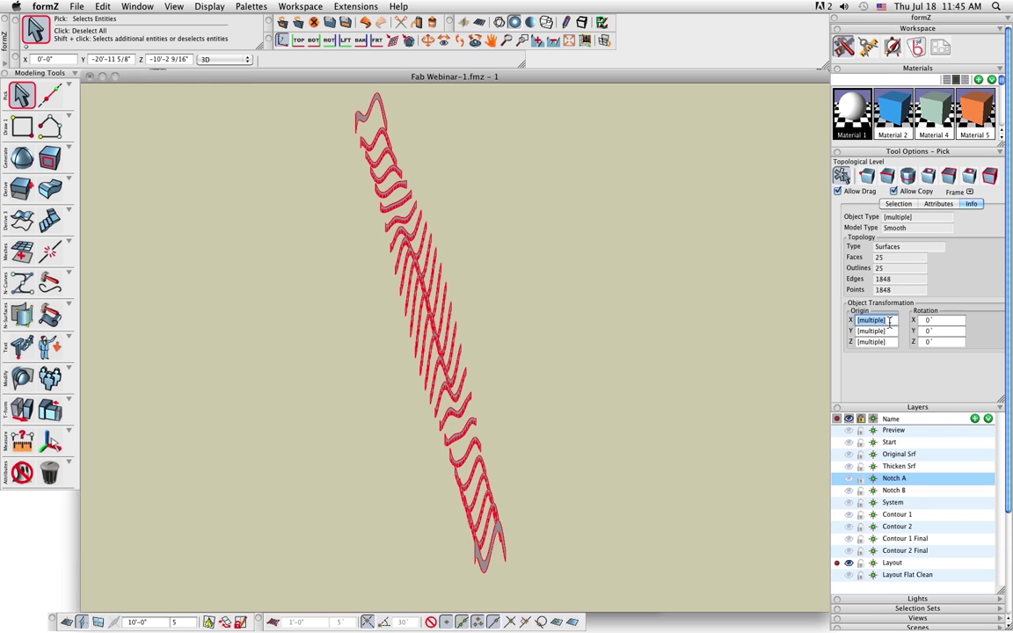
type("0")
key("Return")
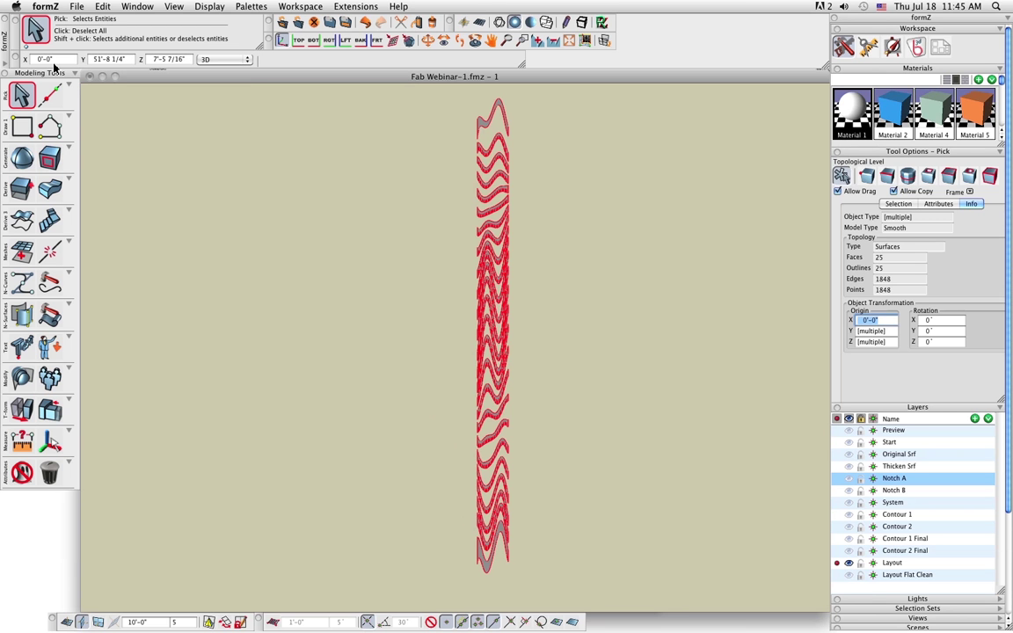
left_click(335, 226)
middle_click_drag(545, 278, 235, 266)
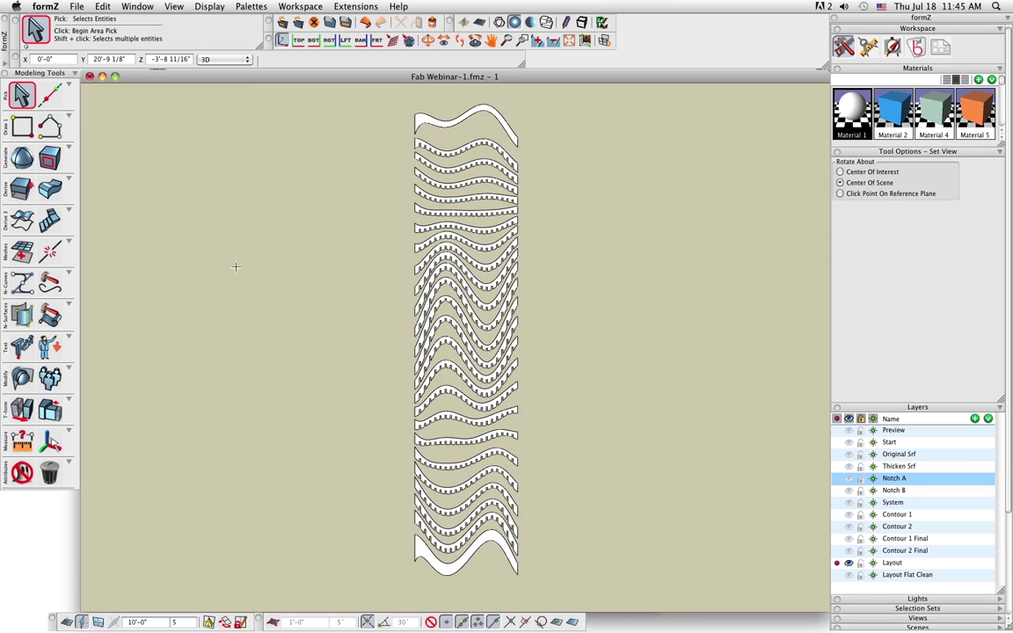
Make Layout Flat Clean the active layer and examine both columns of notched sections in the left view.
left_click(837, 575)
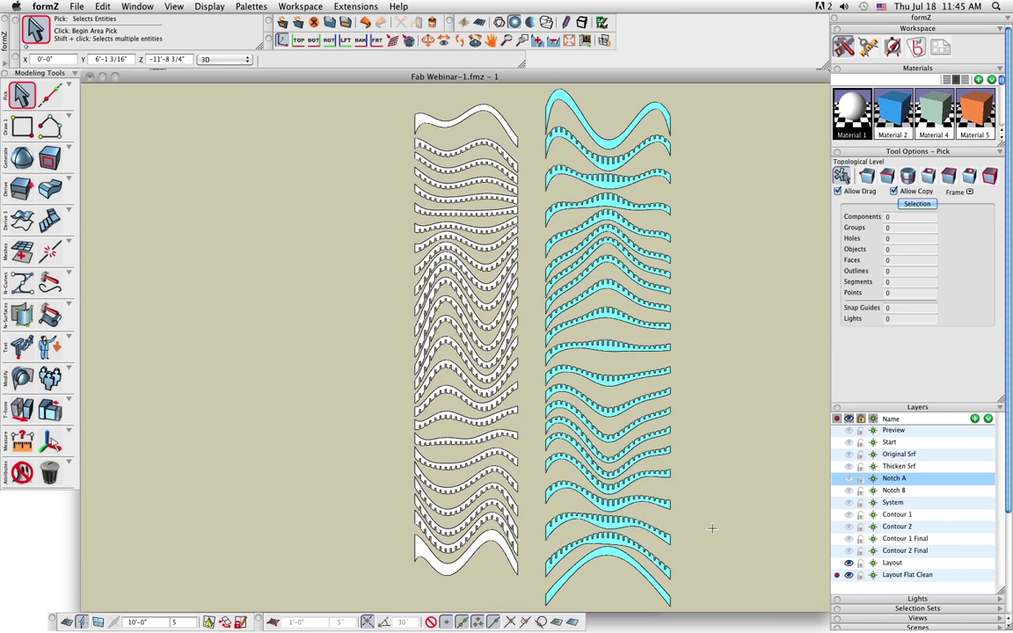
mouse_move(731, 410)
middle_mouse_down()
mouse_move(665, 430)
mouse_move(799, 413)
mouse_move(730, 436)
mouse_move(744, 424)
middle_mouse_up()
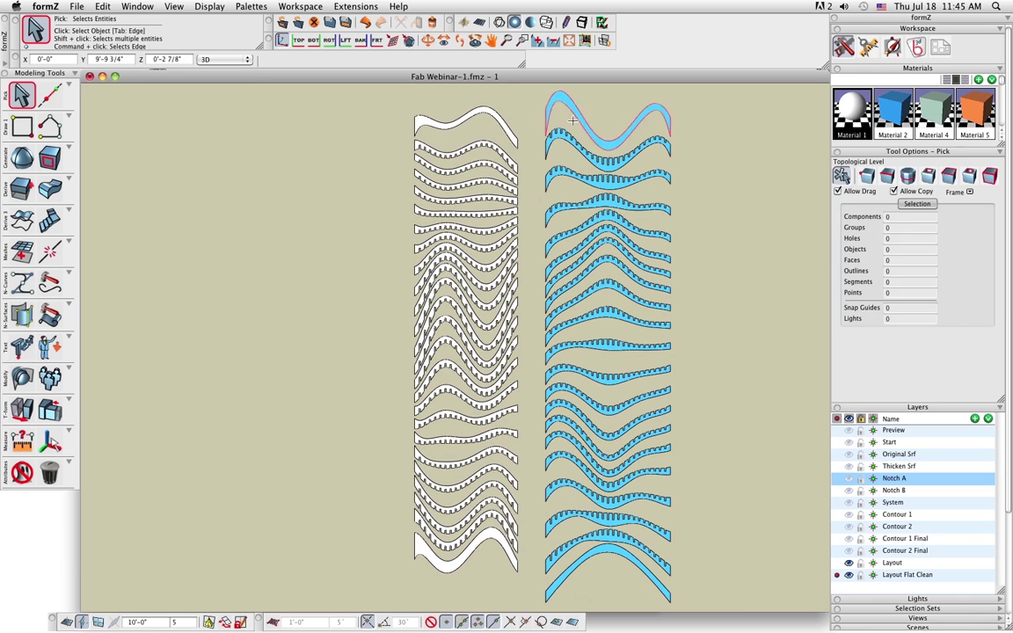
middle_click_drag(545, 444, 538, 384)
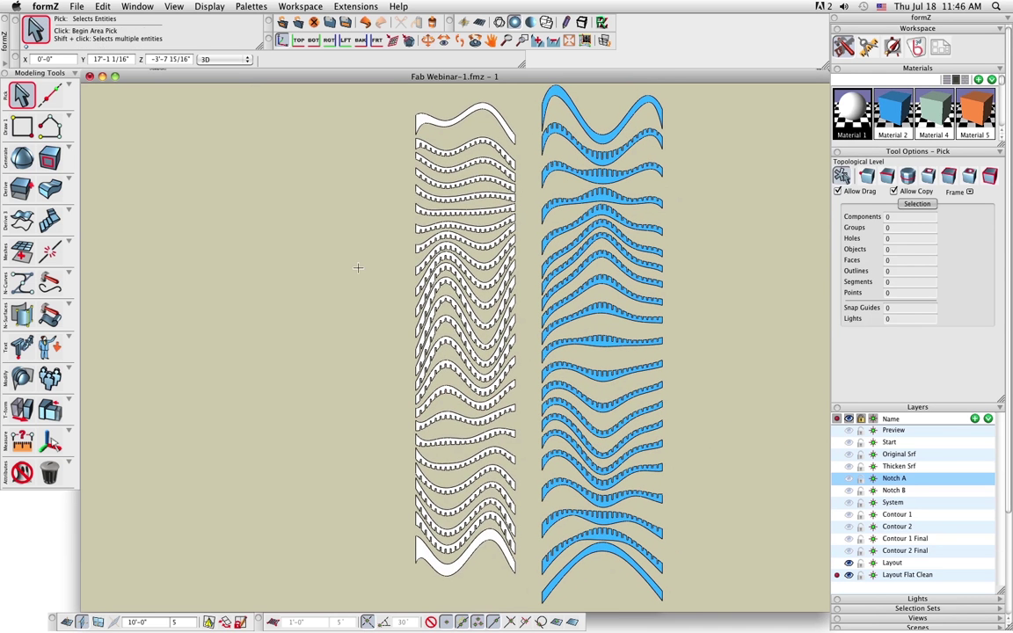
left_click(343, 41)
scroll(446, 323, "down", 3)
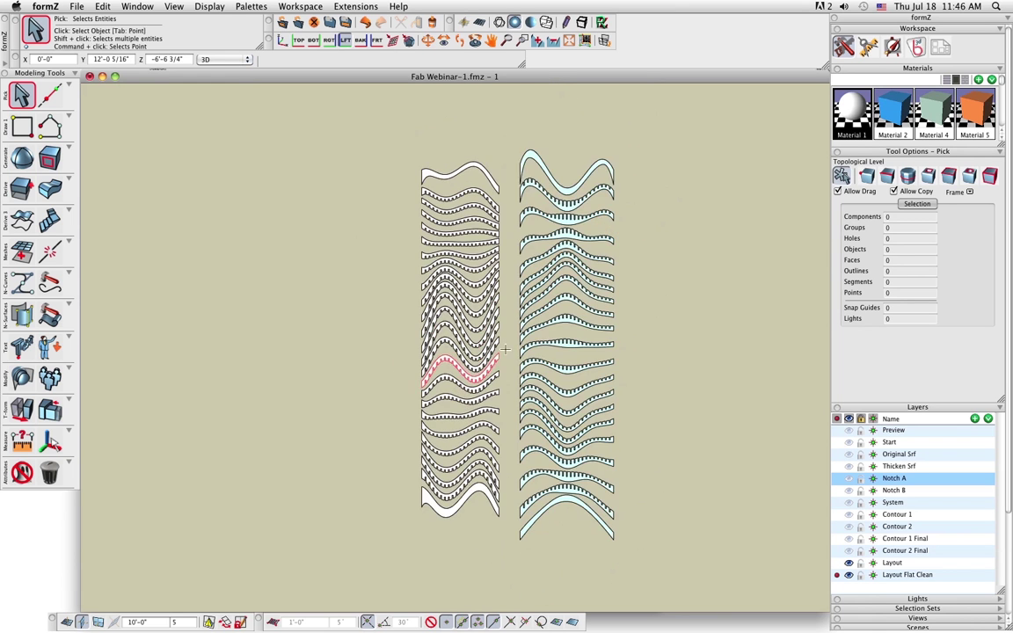
scroll(529, 172, "up", 5)
scroll(508, 192, "up", 3)
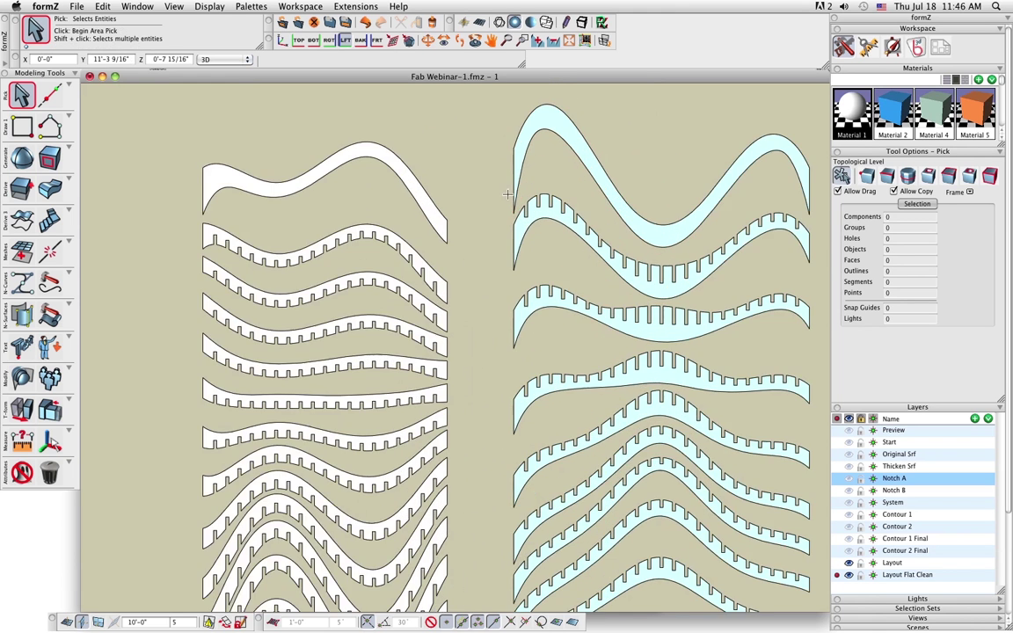
scroll(509, 192, "down", 8)
middle_click_drag(549, 300, 476, 274)
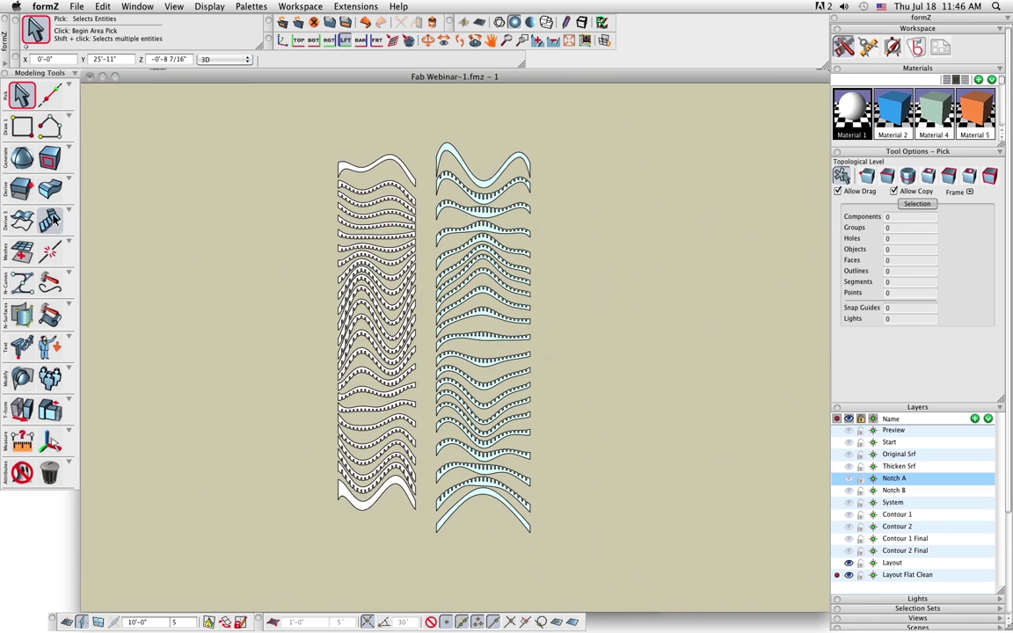
Select all sections in both columns and convert them from surfaces to closed wires with Uncover Surface.
left_click(23, 222)
left_click_drag(280, 107, 683, 580)
left_click(15, 225)
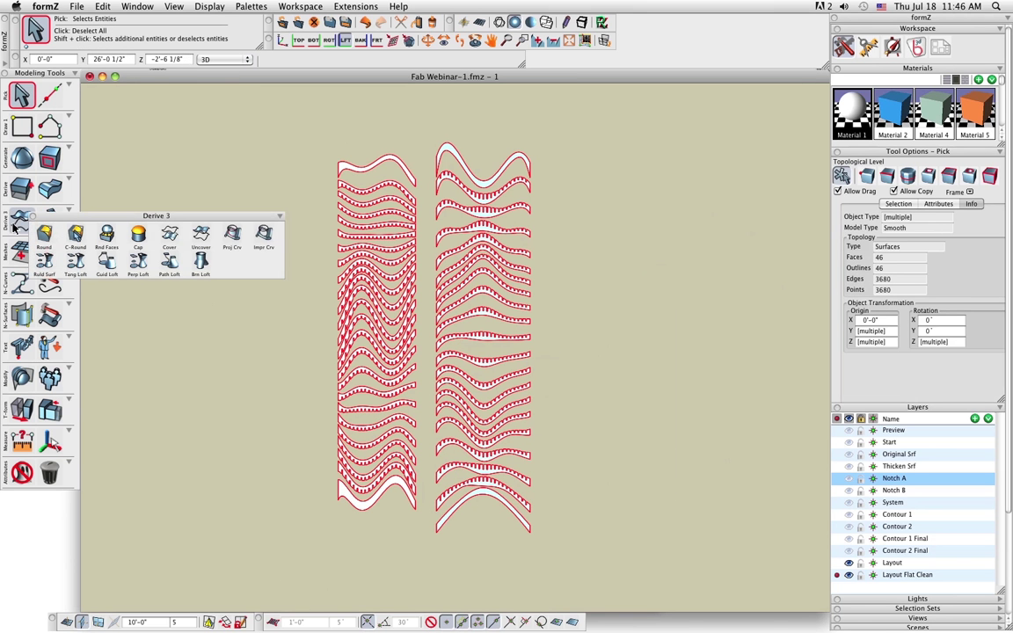
left_click(201, 234)
left_click(281, 211)
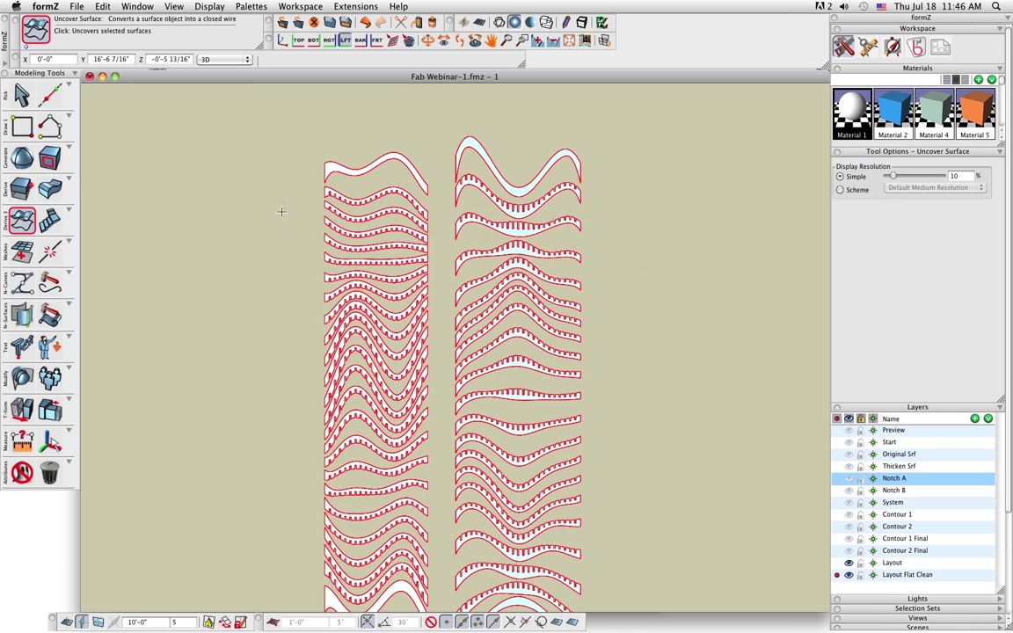
left_click(366, 303)
scroll(350, 180, "up", 5)
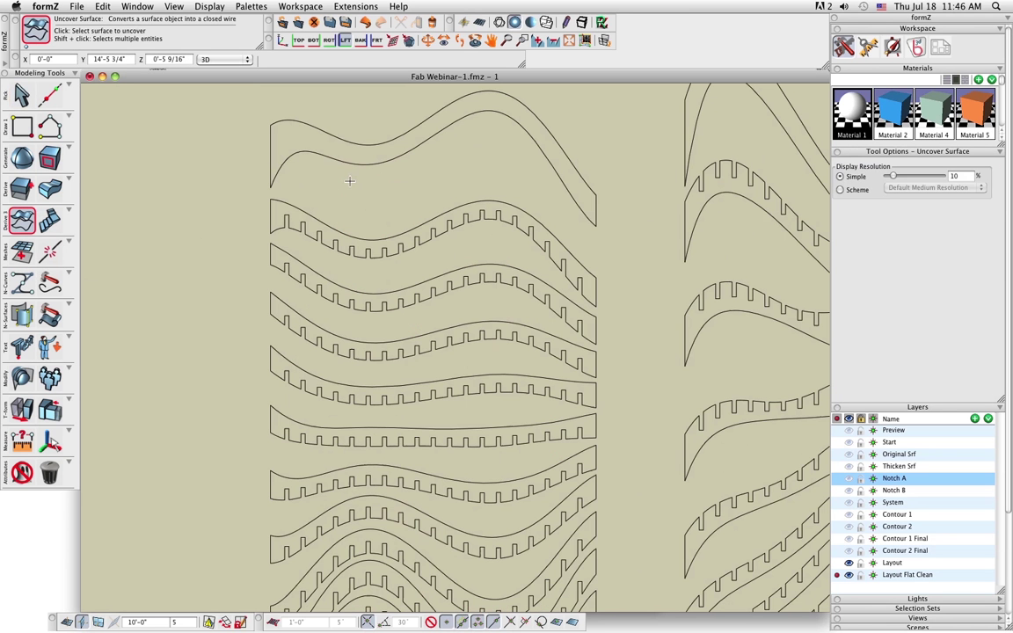
Inspect the object information of the uppermost notched outline in the first column, and clear the selection.
left_click(22, 94)
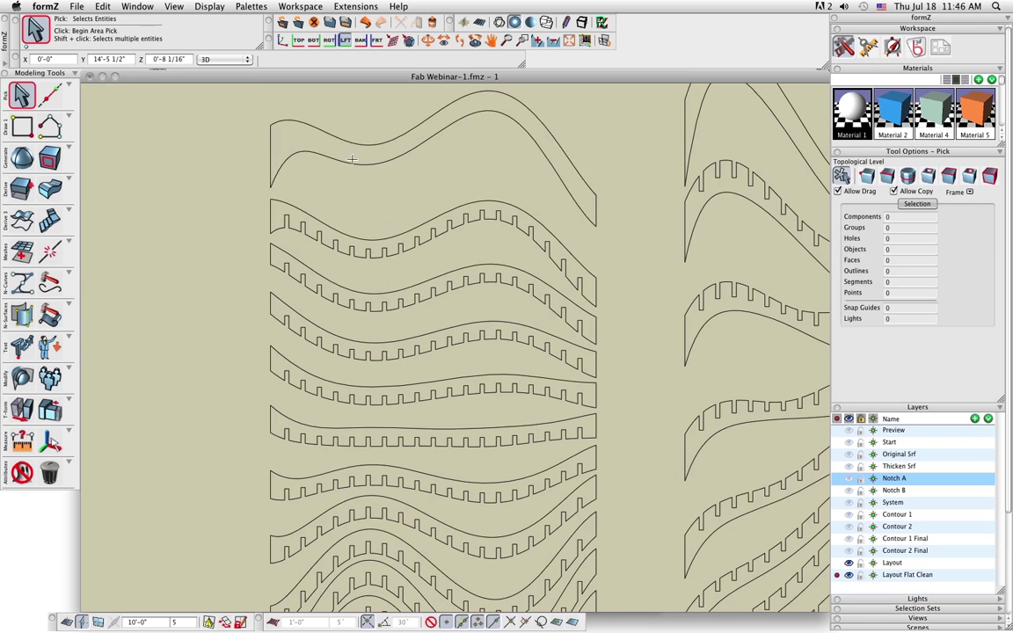
left_click(351, 163)
left_click(387, 236)
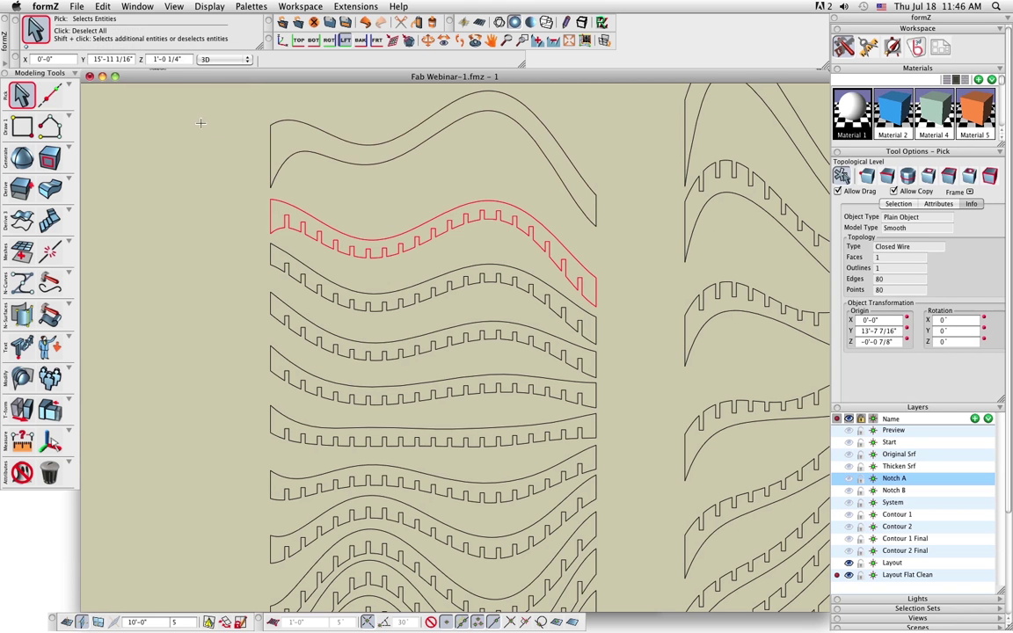
left_click(27, 105)
left_click(236, 246)
Examine the complete flat layout of section outlines across both columns.
scroll(237, 247, "down", 3)
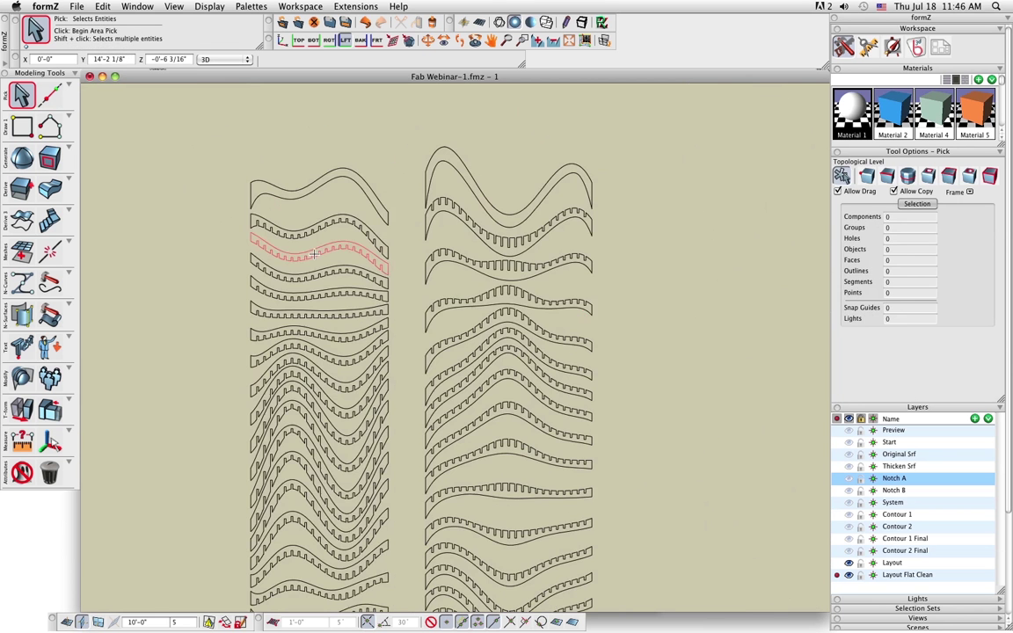
middle_click_drag(430, 337, 458, 251)
scroll(458, 252, "down", 1)
scroll(502, 325, "down", 2)
middle_click_drag(525, 357, 538, 339)
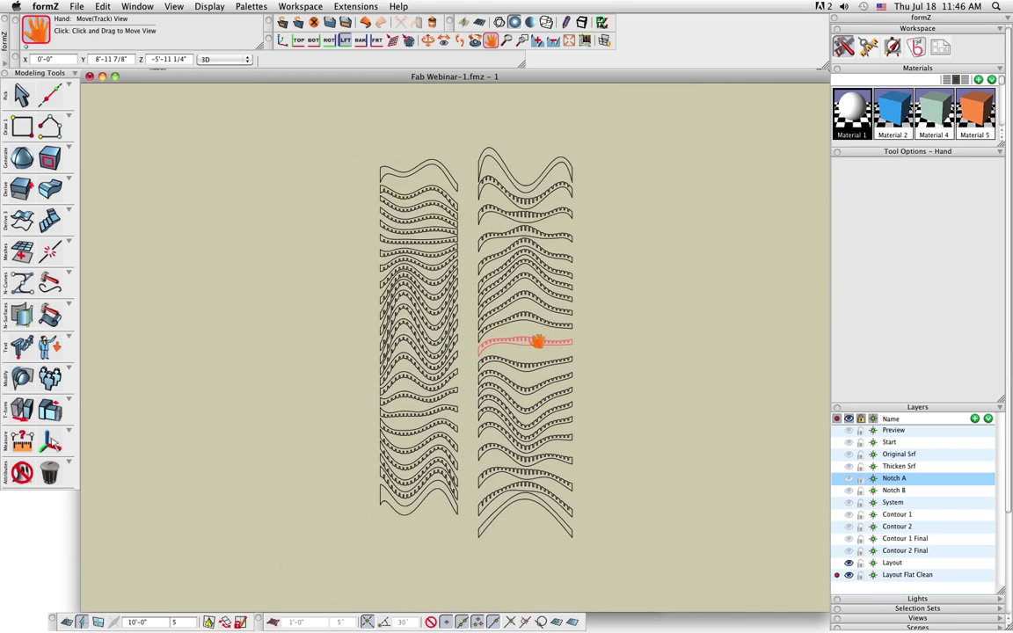
scroll(535, 338, "up", 2)
middle_click_drag(474, 294, 479, 303)
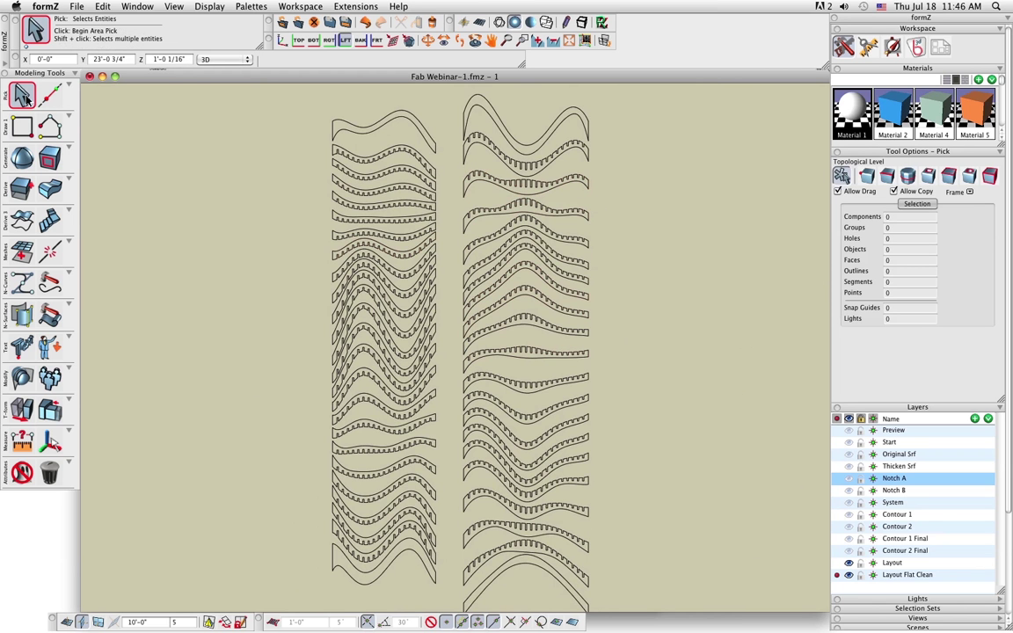
scroll(610, 436, "down", 3)
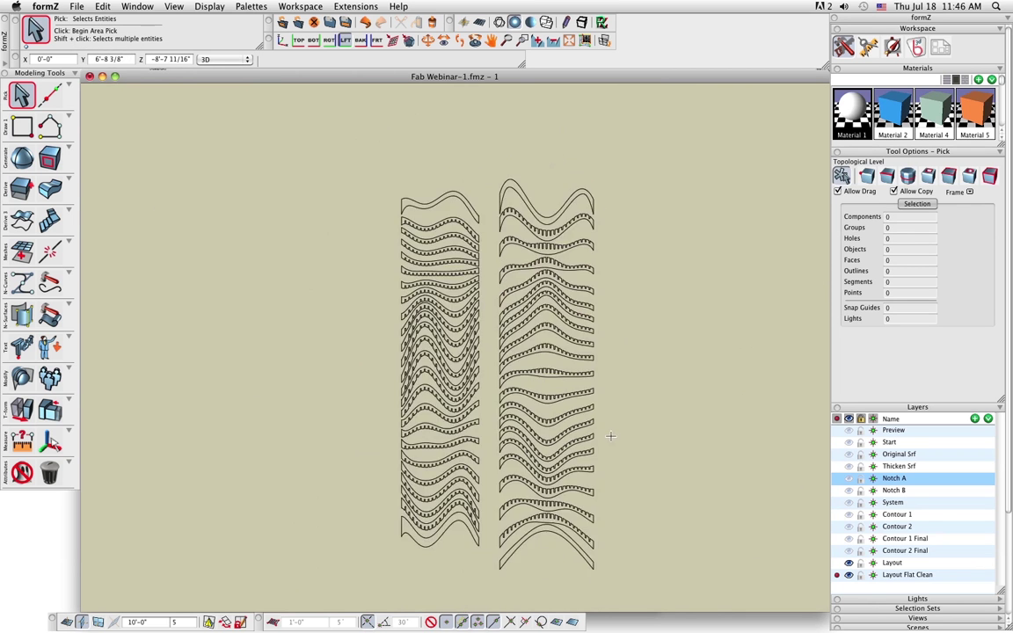
middle_click_drag(635, 458, 614, 439)
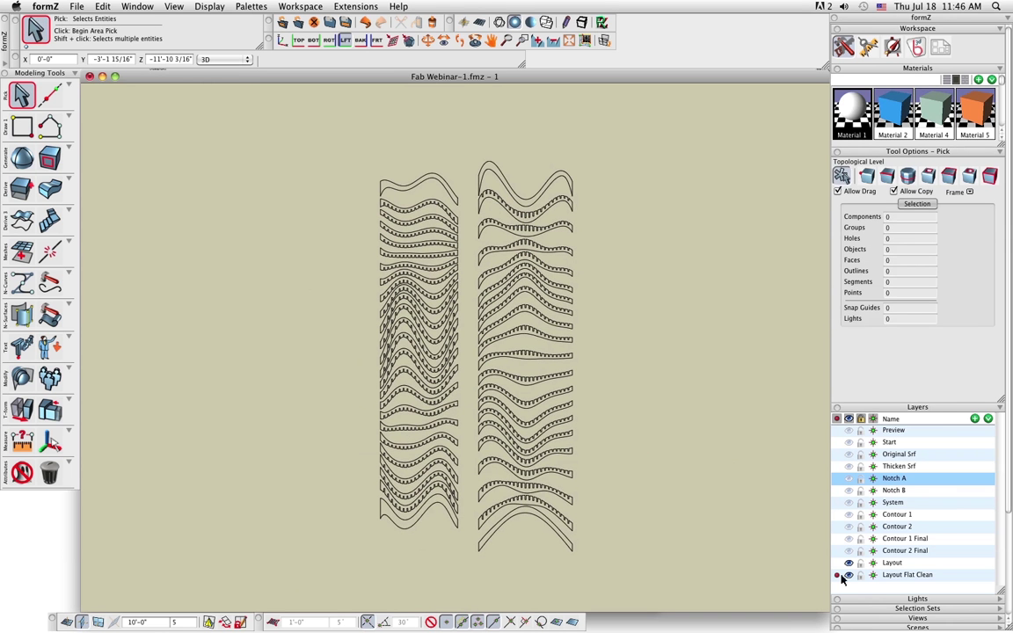
Make Preview the active layer, hide Layout and Layout Flat Clean, and display the lattice image in a shaded mode.
left_click(837, 431)
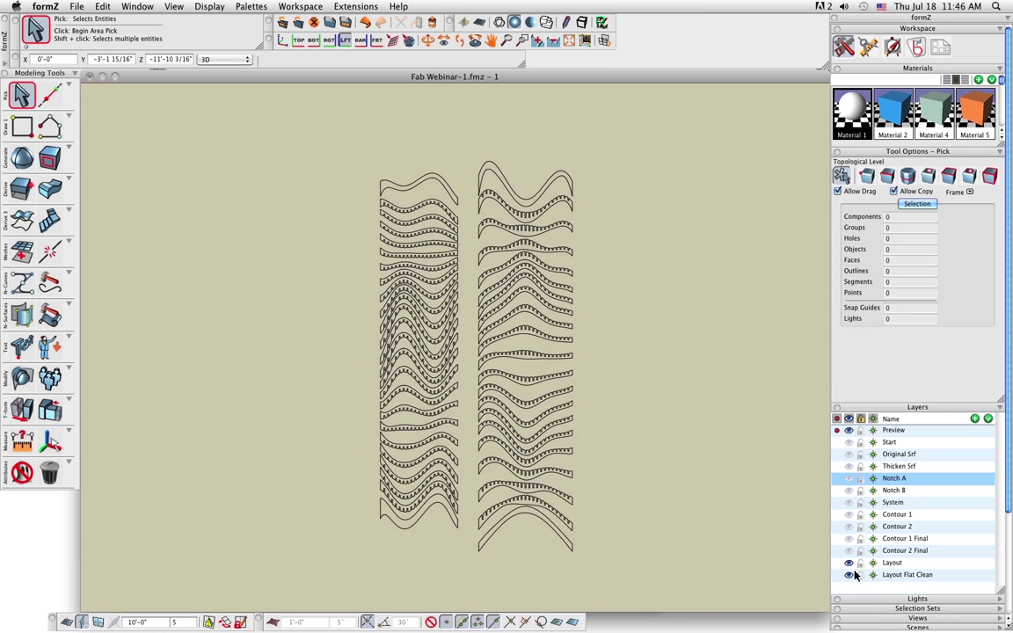
left_click(848, 563)
left_click(531, 22)
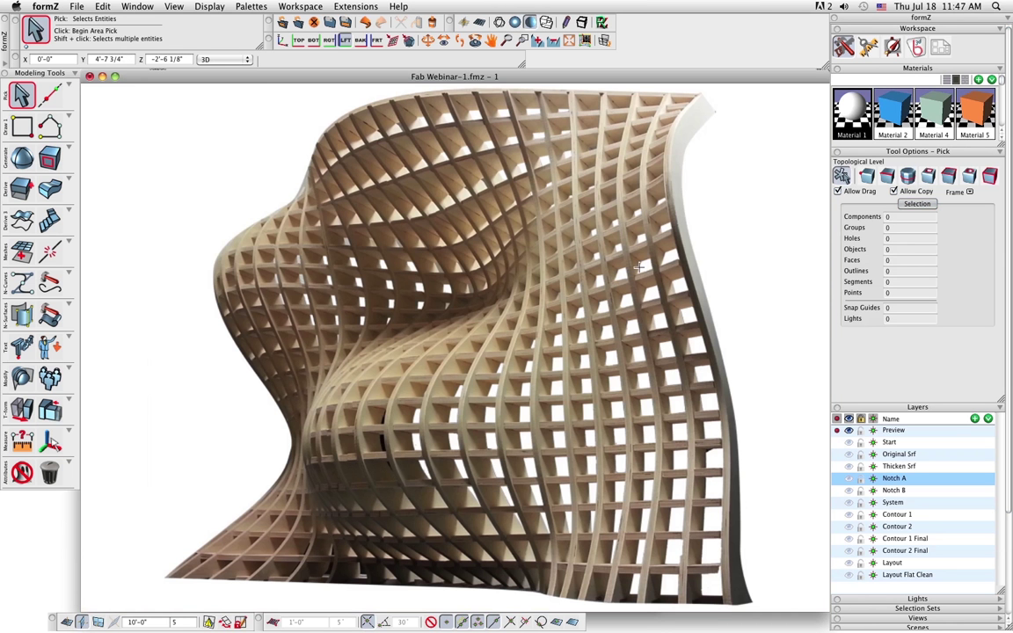